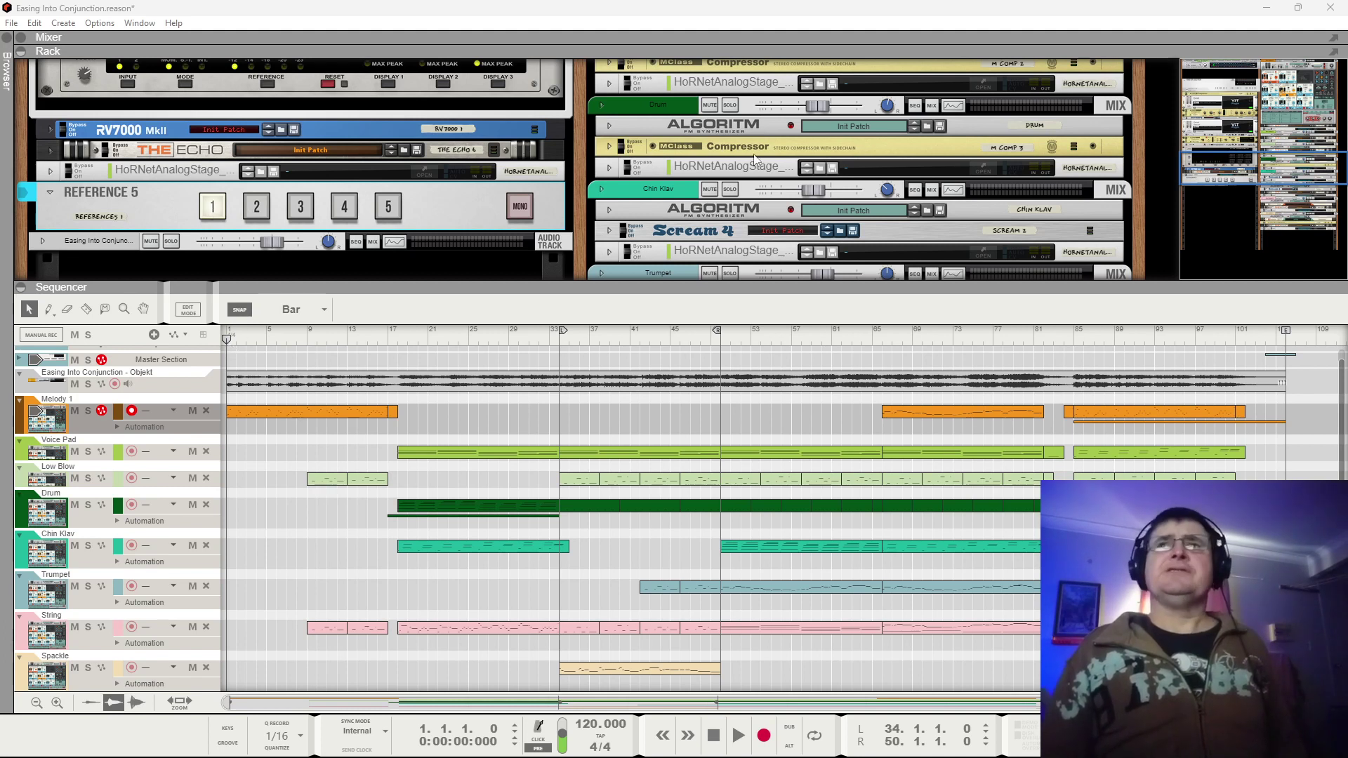
Fold all devices in the rack column that starts with the Melody 1 Algoritm.
scroll(740, 225, "up", 10)
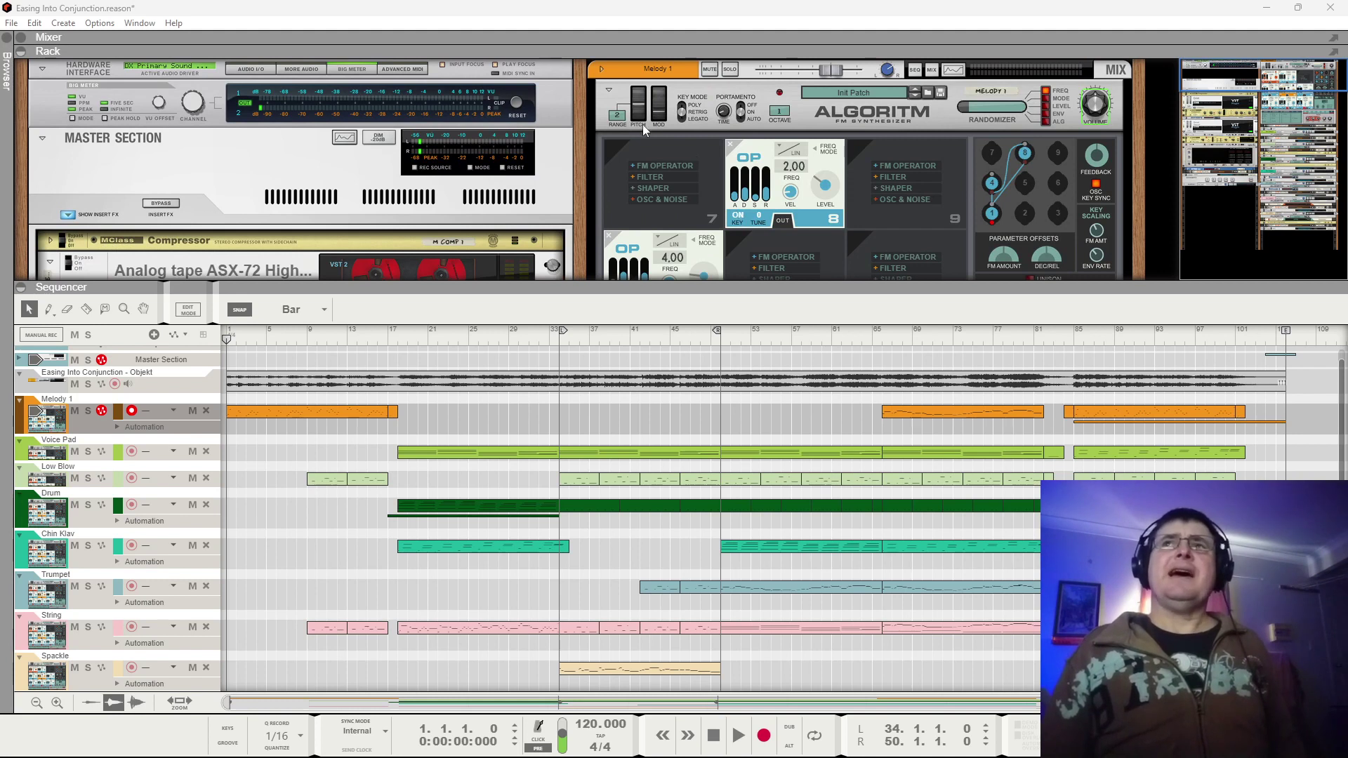
left_click(608, 90, "alt")
scroll(734, 176, "down", 15)
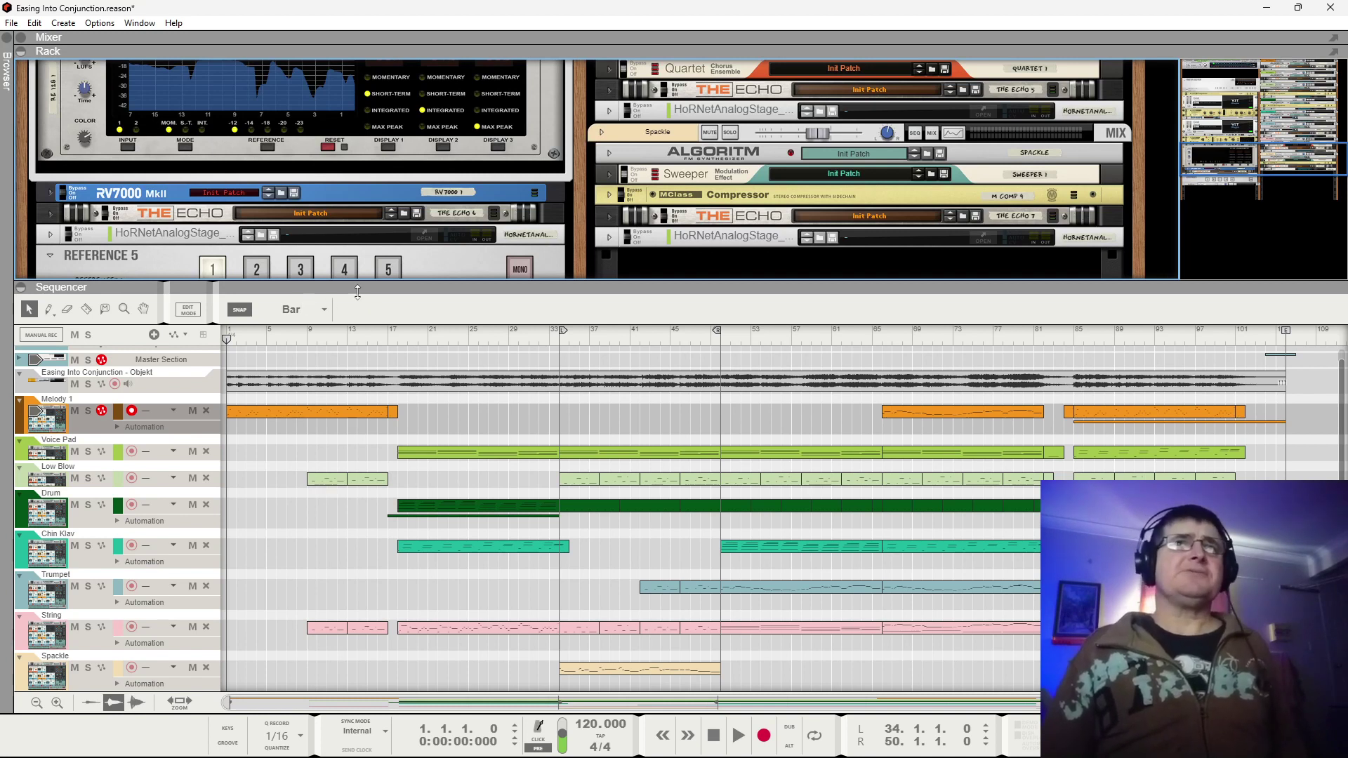
Examine the master effects chain from the first compressor and tape plugin down to the RE 128 loudness meter and Reference 5.
scroll(360, 267, "up", 15)
scroll(482, 174, "down", 5)
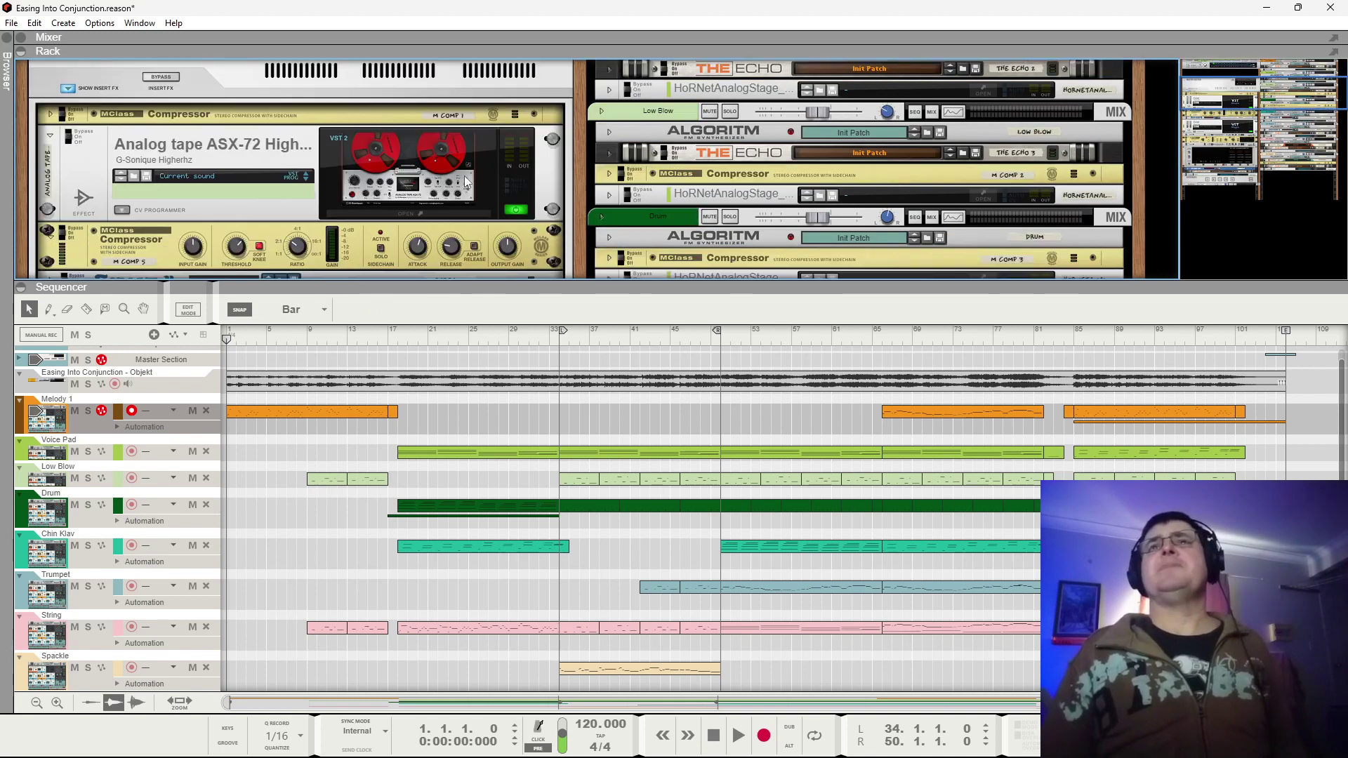
scroll(320, 203, "down", 4)
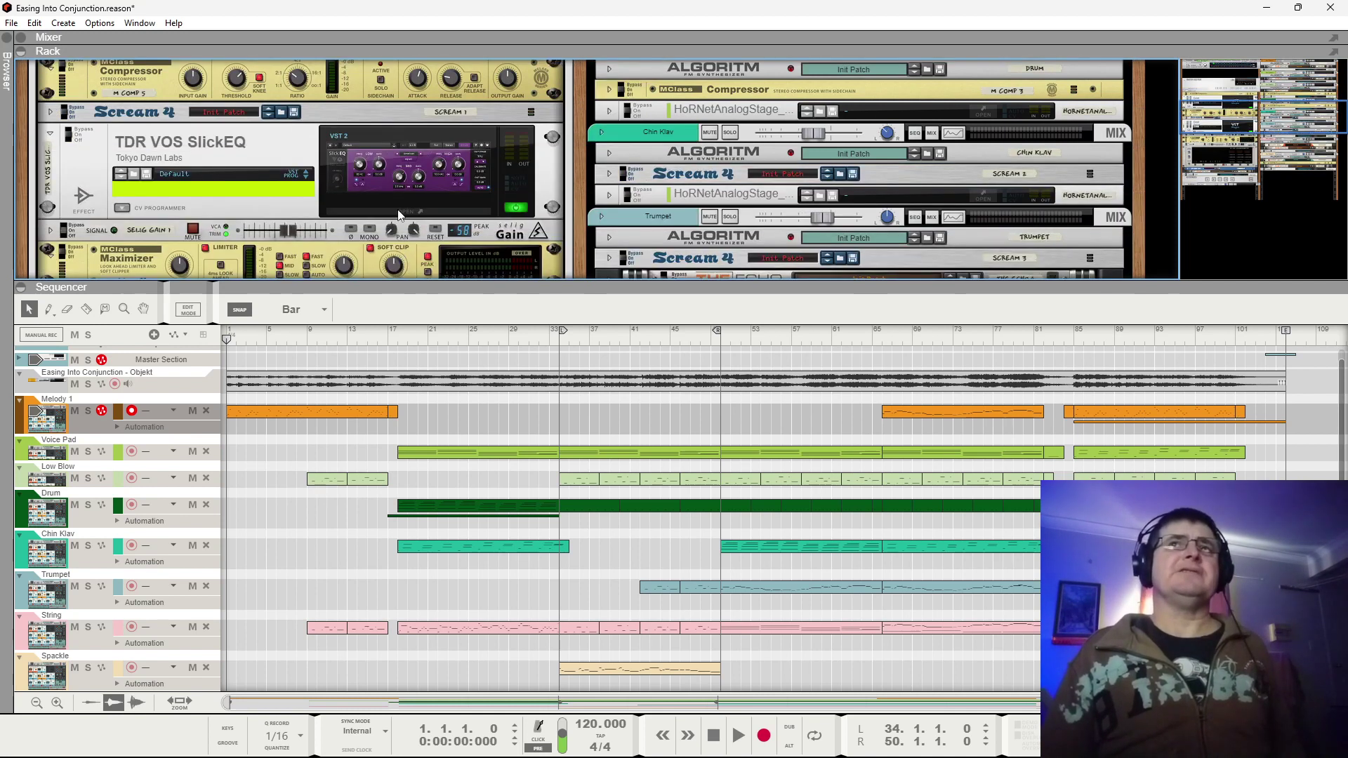
scroll(413, 211, "up", 1)
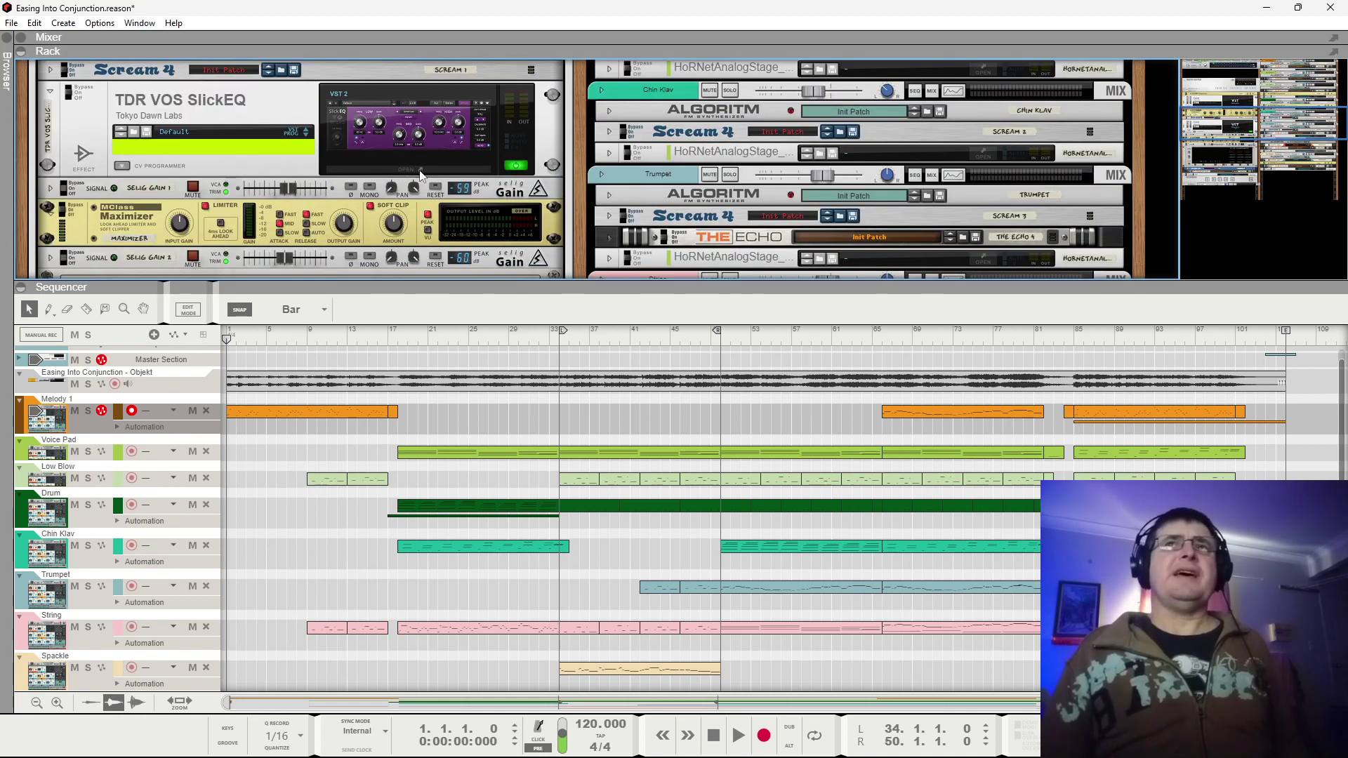
scroll(415, 253, "down", 4)
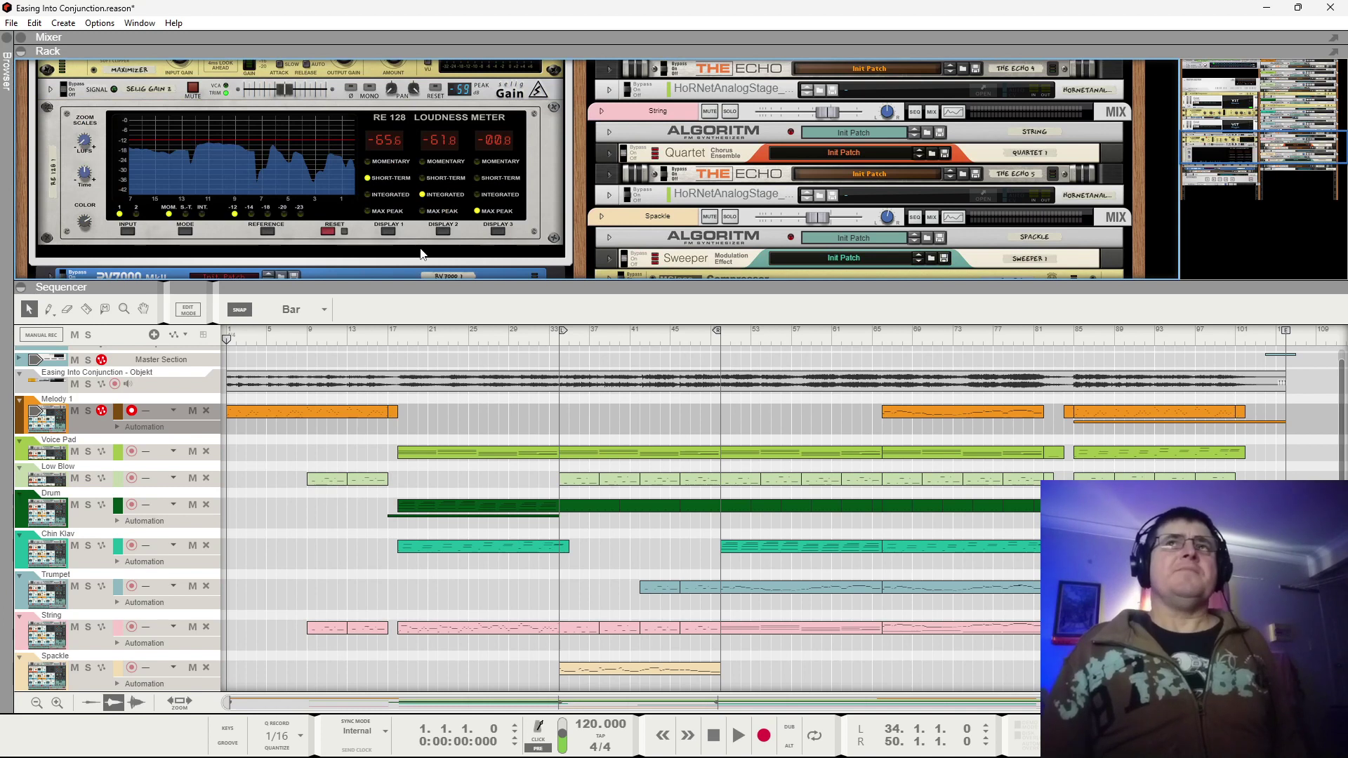
scroll(421, 254, "down", 2)
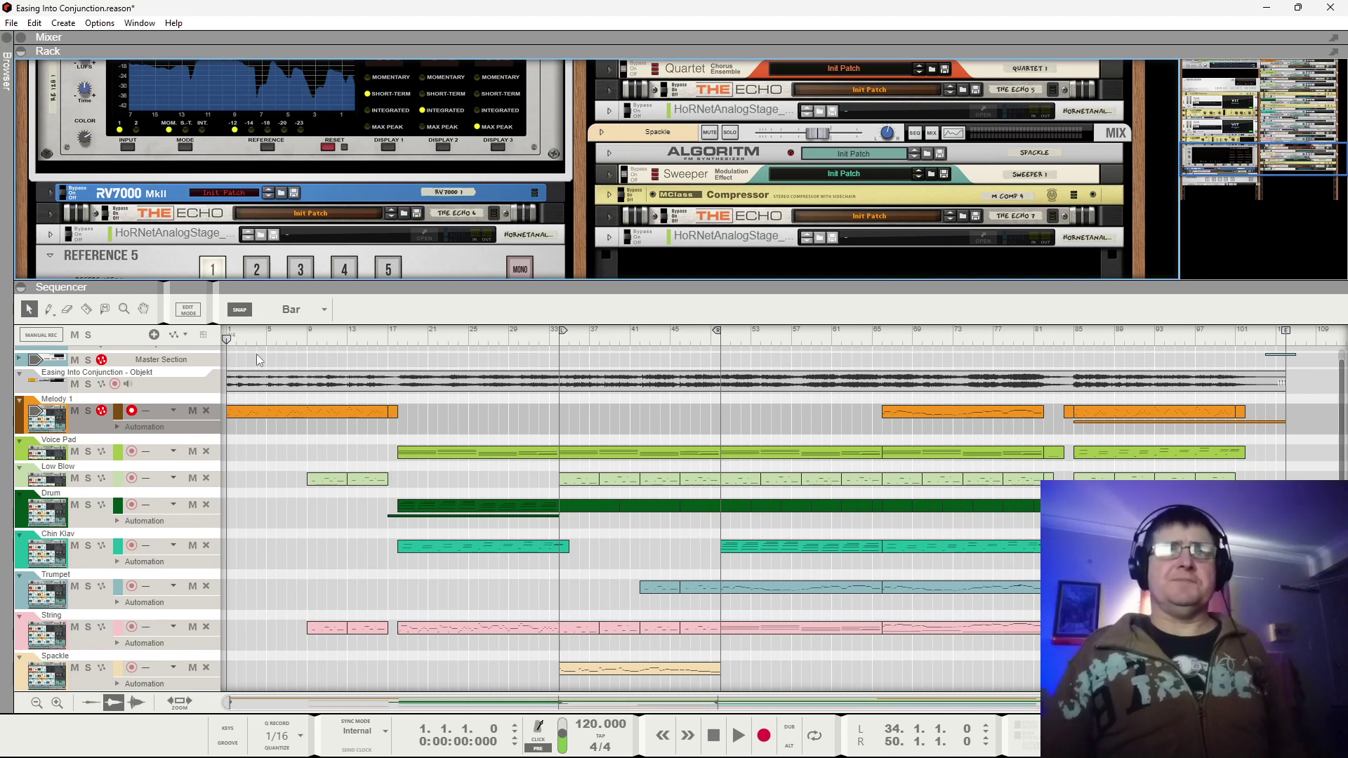
Play the song from bar 1, switch Reference 5 from input 1 to input 2 to compare, and stop playback.
scroll(247, 250, "down", 1)
key("space")
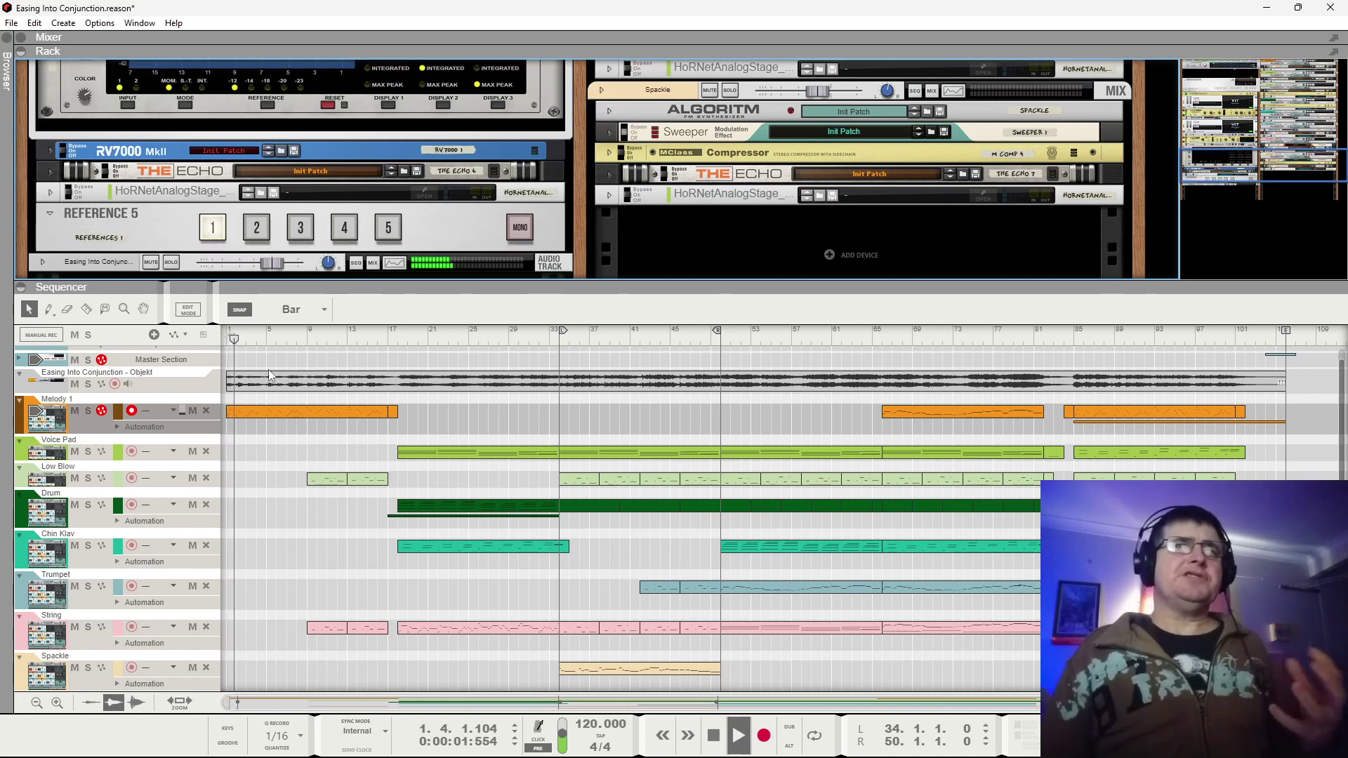
left_click(259, 226)
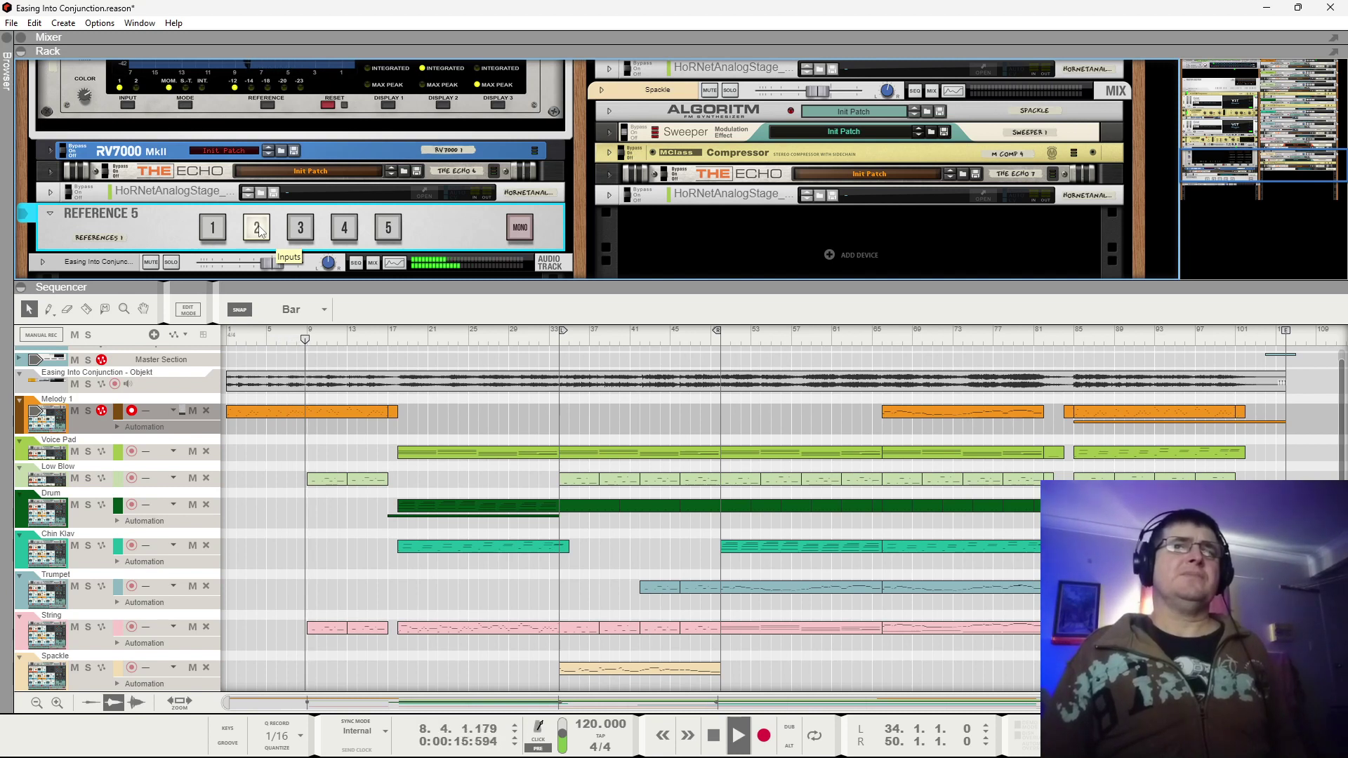
key("space")
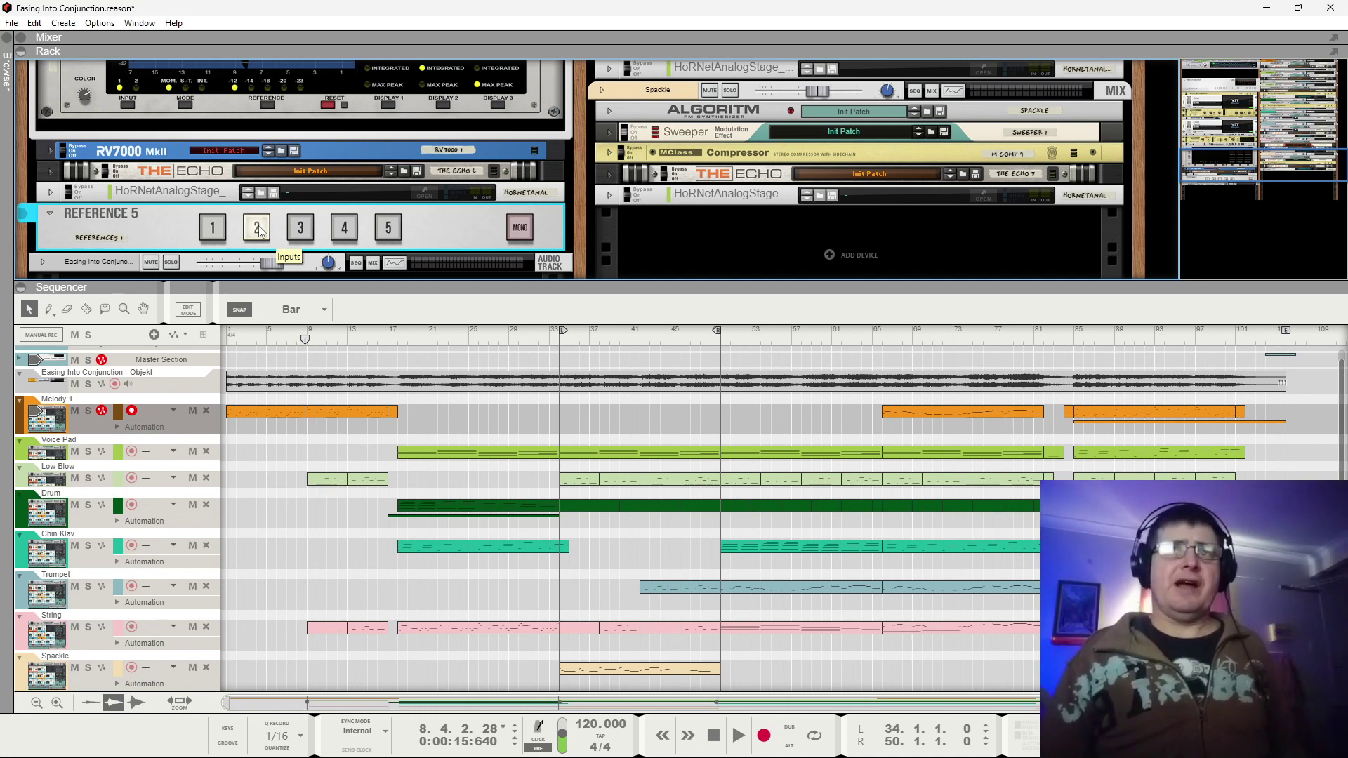
Set Reference 5 back to input 1, resume playback, switch to input 2 to compare, and stop.
left_click(214, 229)
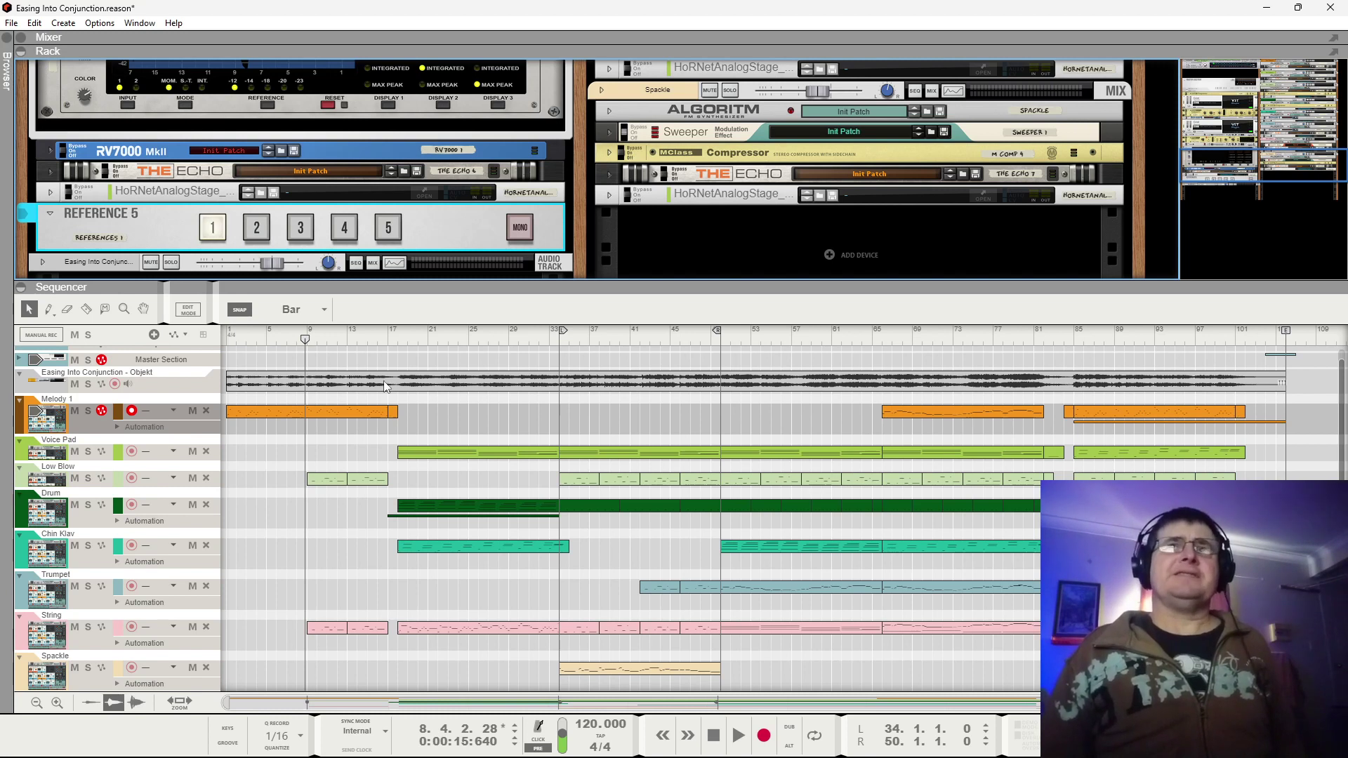
key("space")
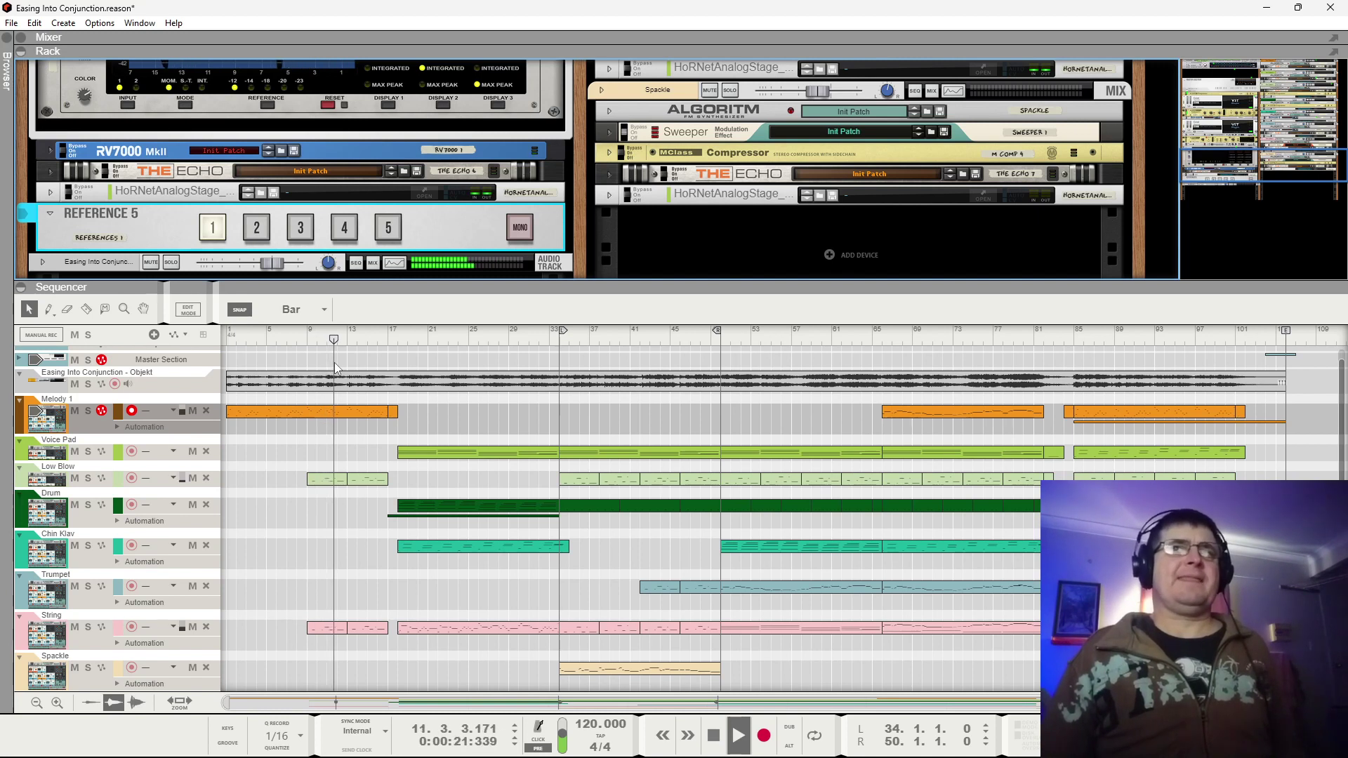
left_click(257, 229)
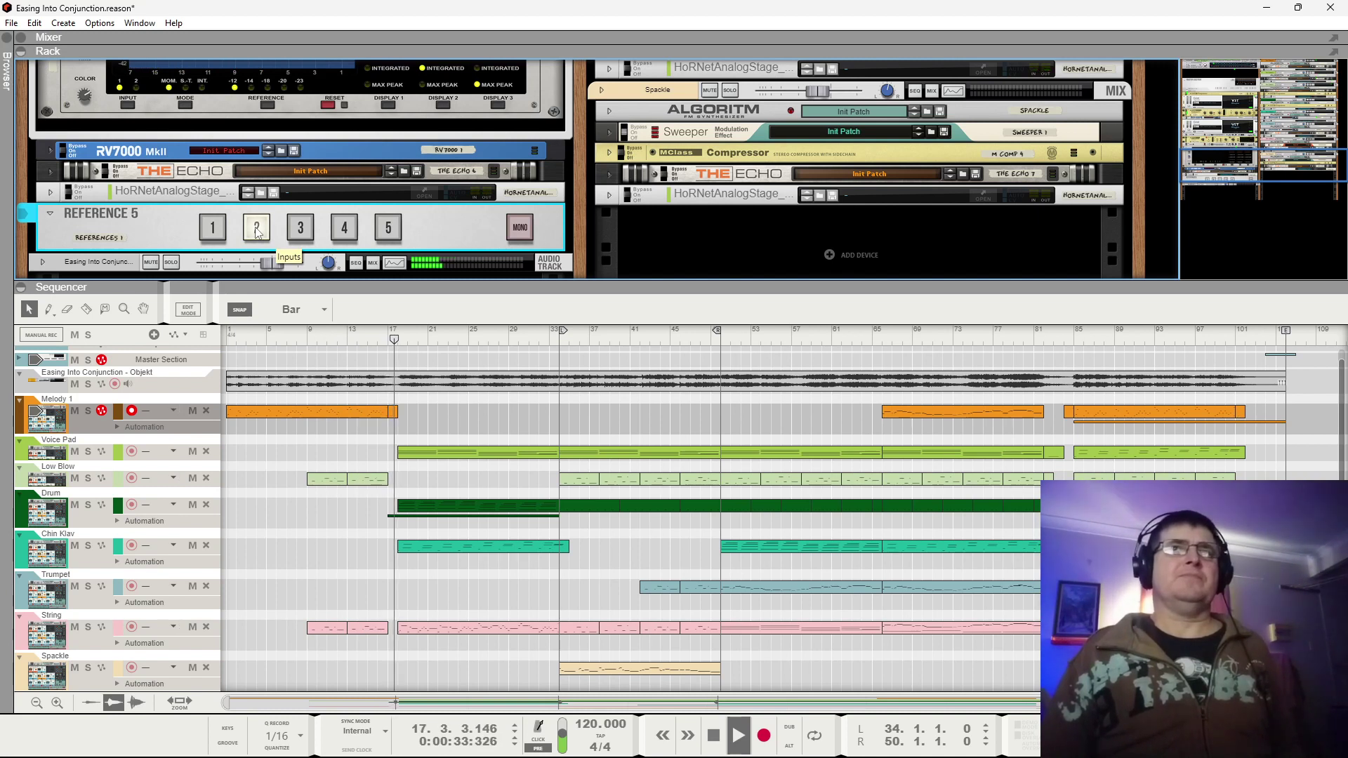
key("space")
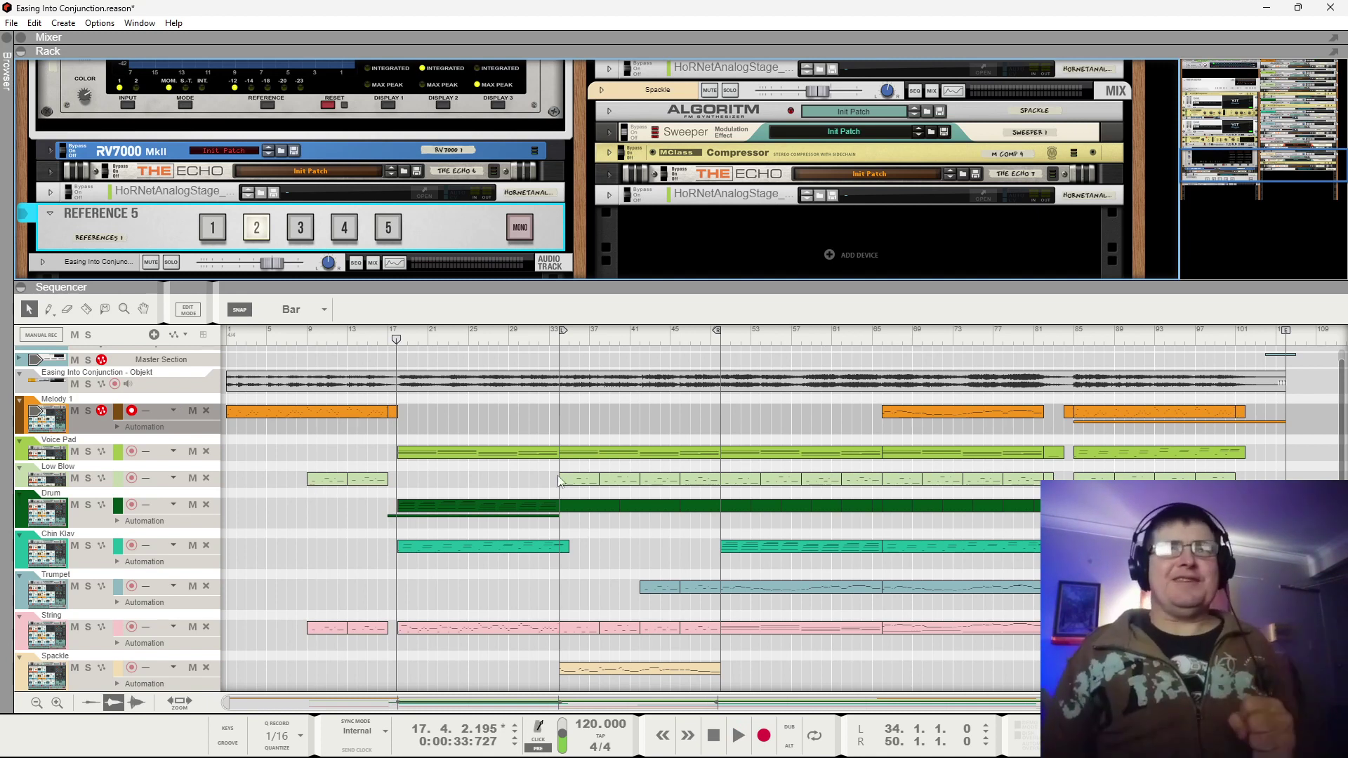
Play from bar 9 on Reference 5 input 1, then replay the same section on input 2 and stop.
left_click(310, 343)
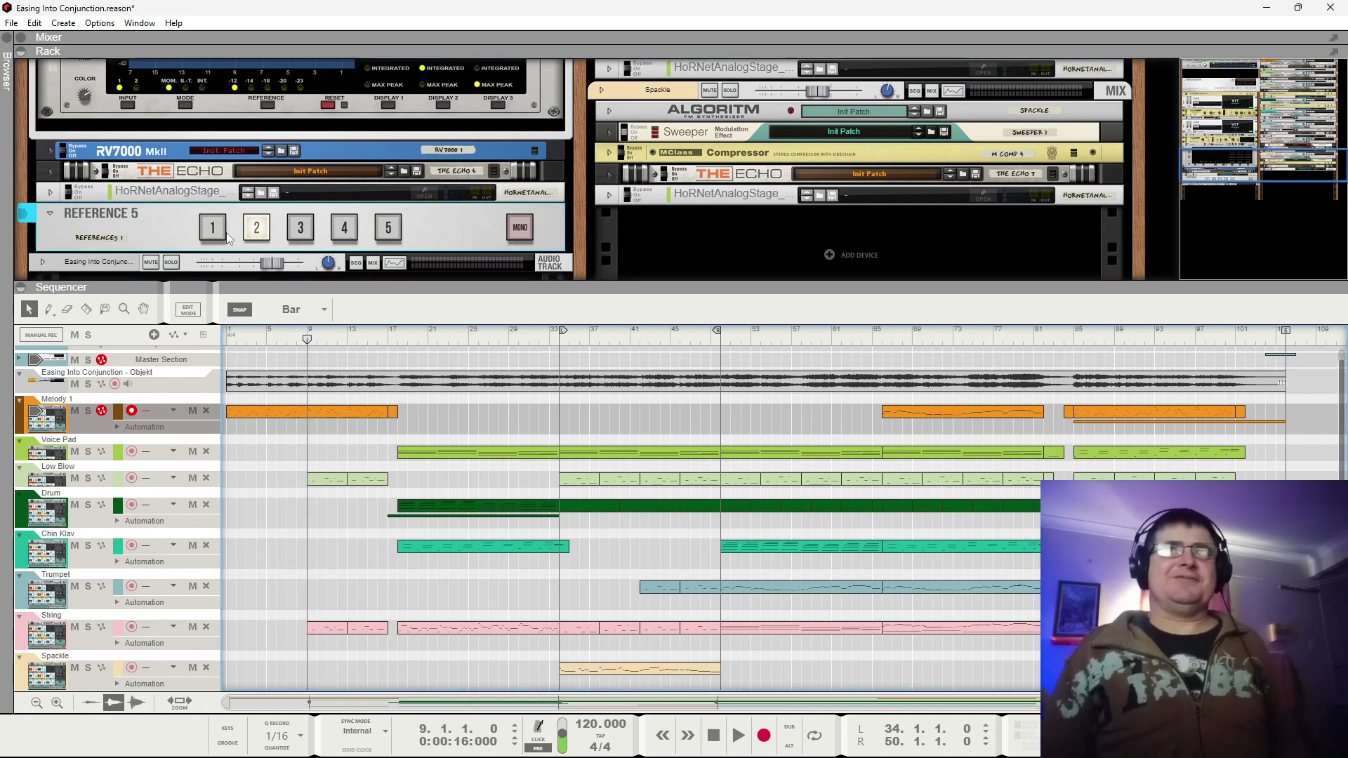
key("space")
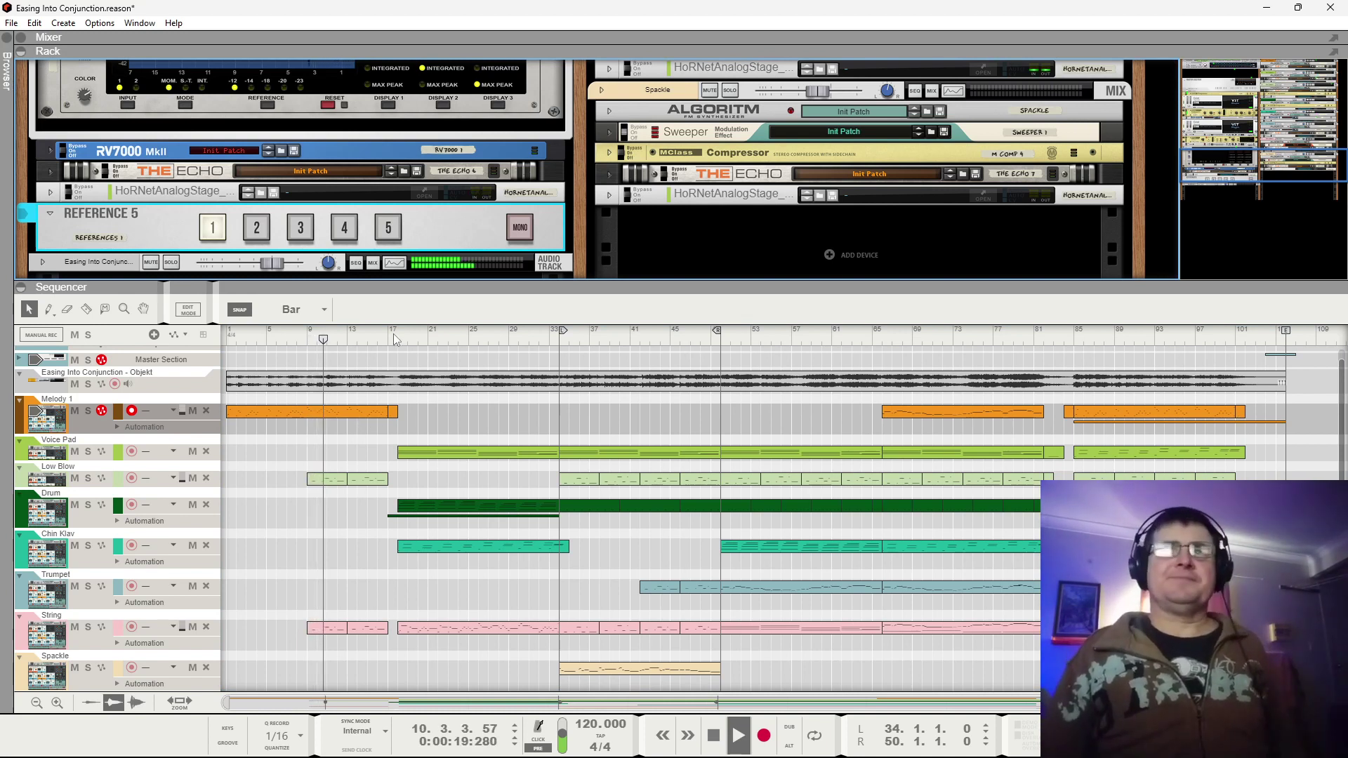
left_click(257, 232)
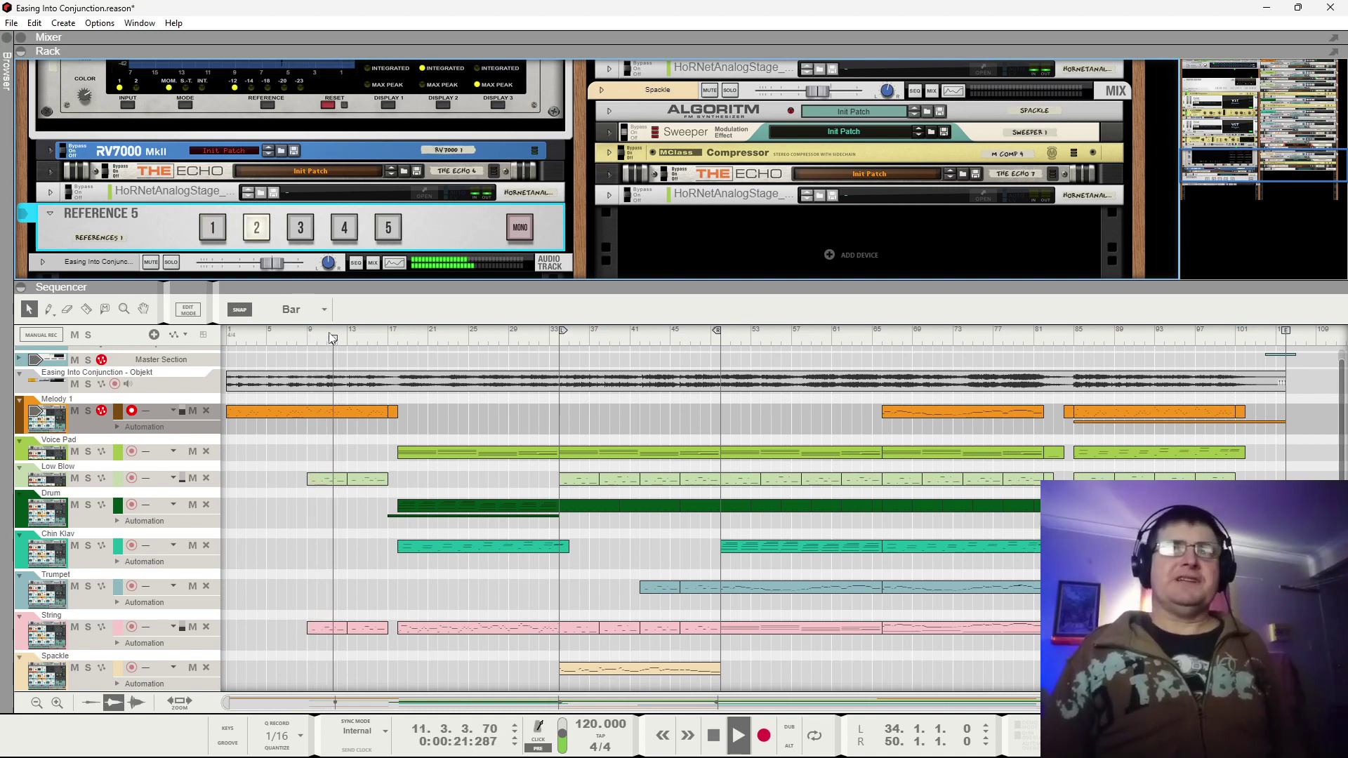
left_click(309, 343)
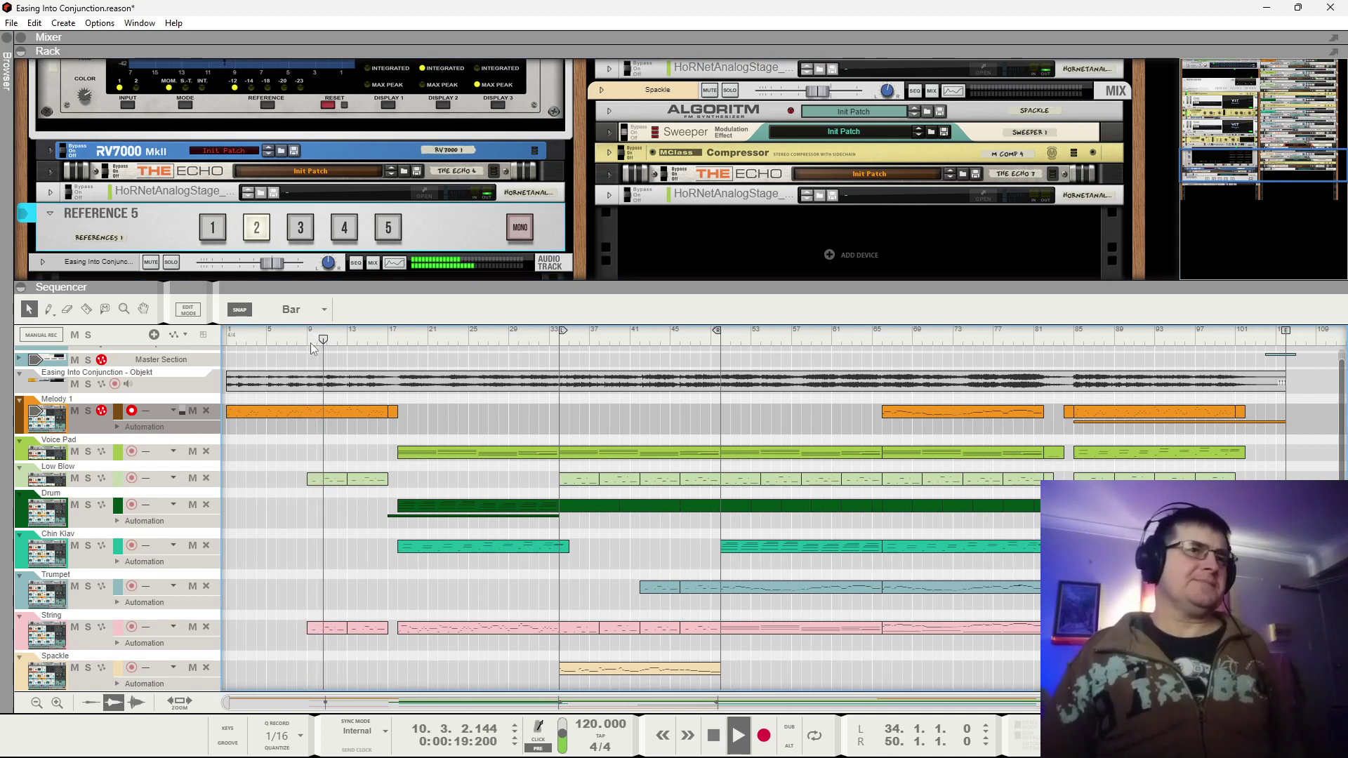
key("space")
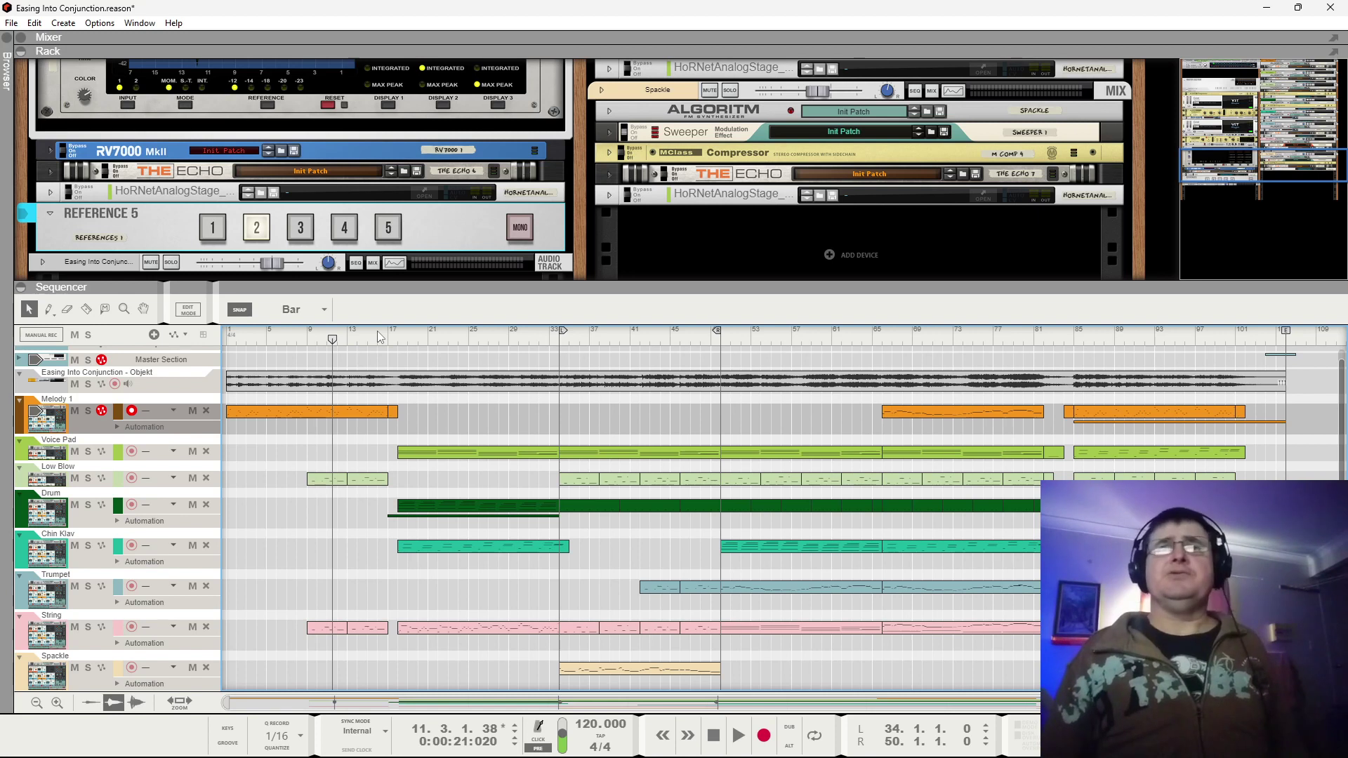
Play from bar 18 on Reference 5 input 1, switch to input 2 to compare, and stop.
left_click(398, 338)
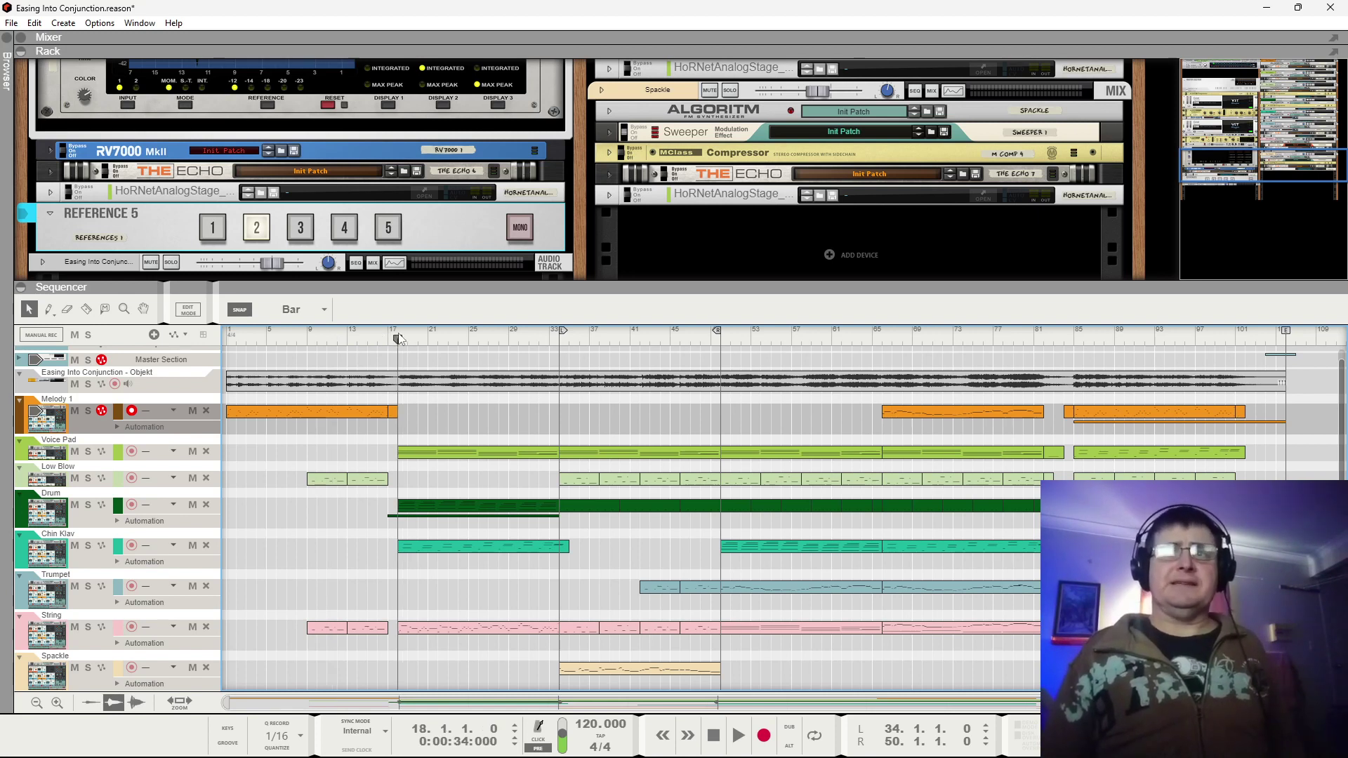
left_click(213, 230)
key("space")
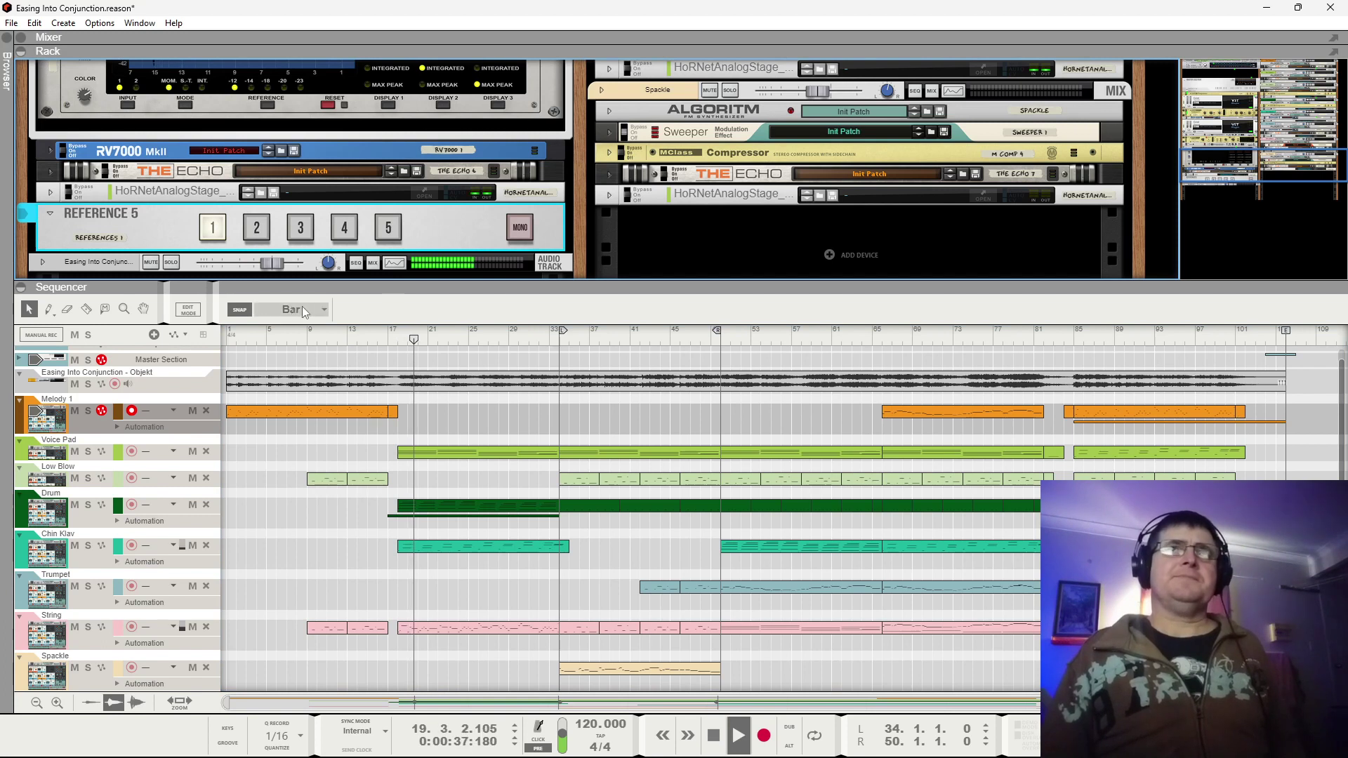
left_click(257, 228)
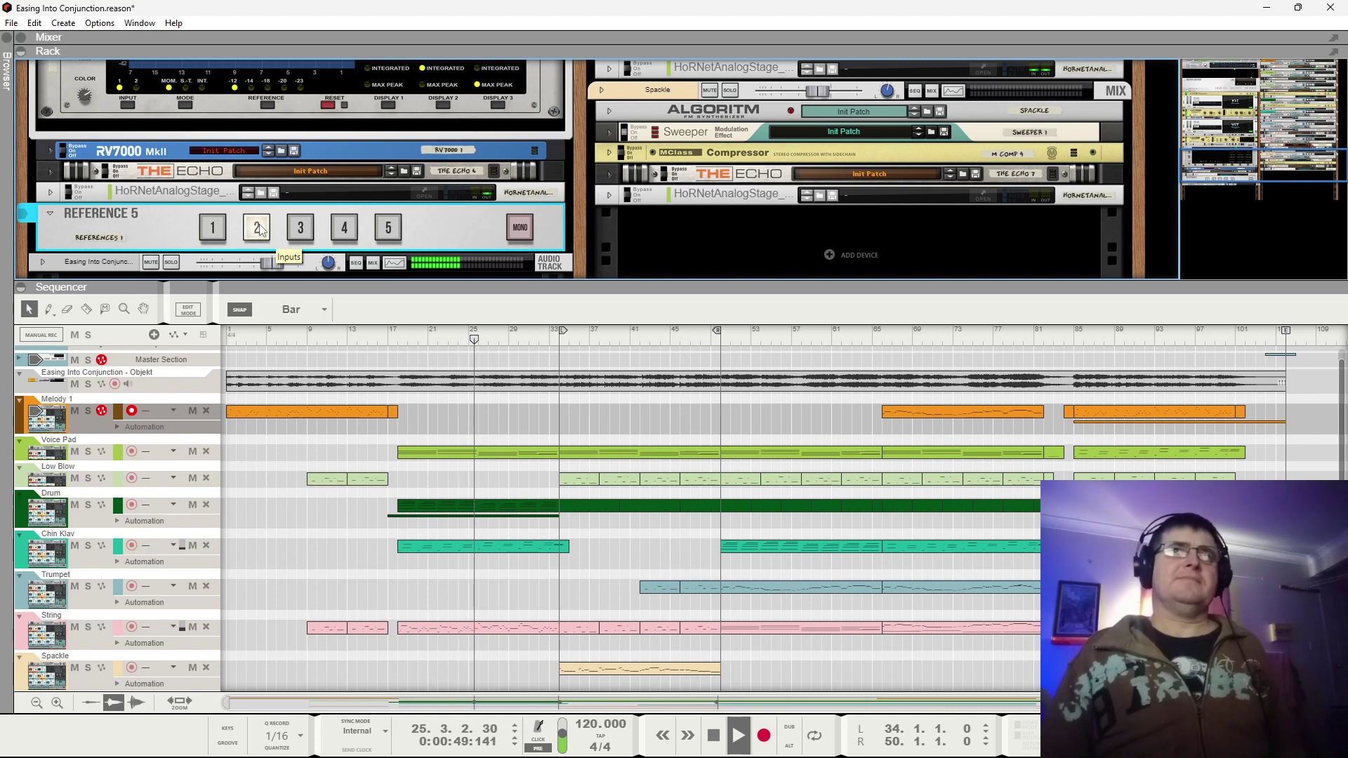
key("space")
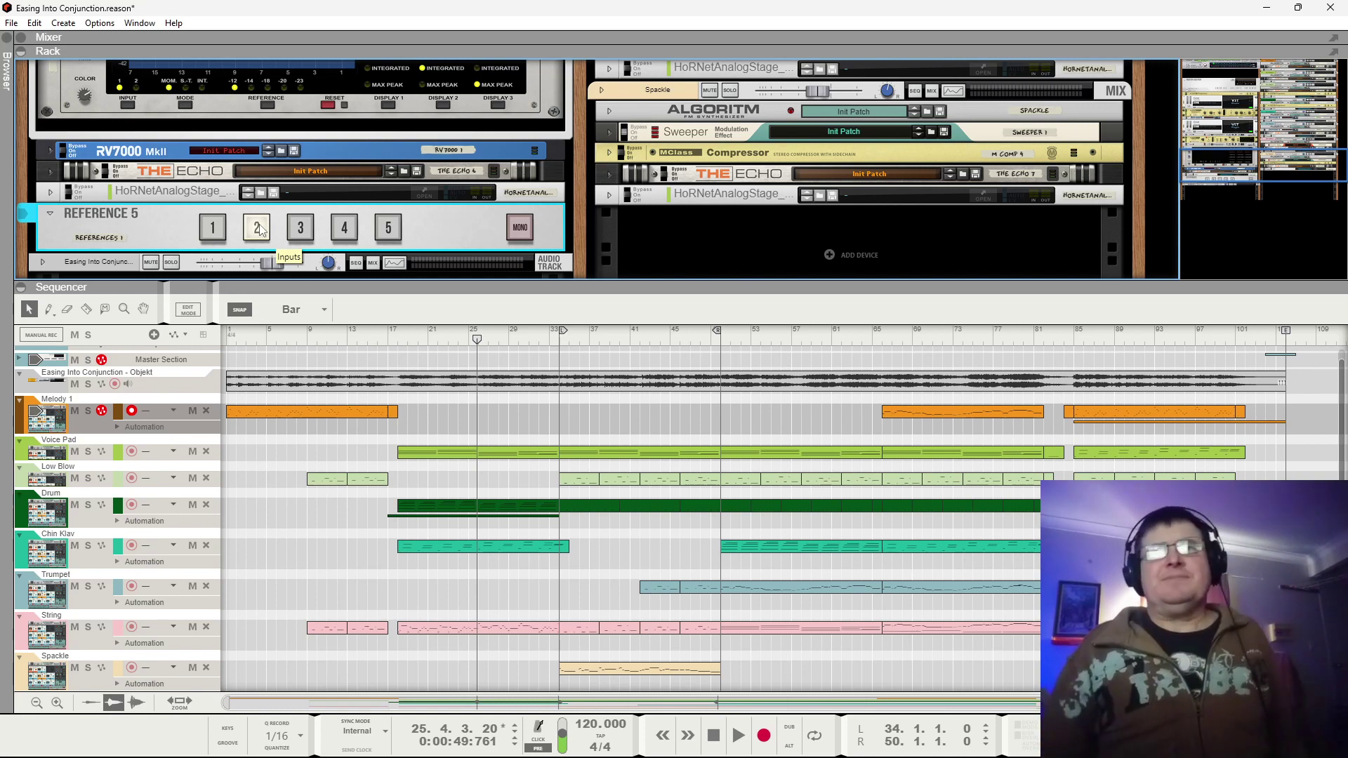
Play from bar 34 on Reference 5 input 1, switch to input 2 to compare, and stop.
left_click(557, 340)
left_click(212, 227)
key("space")
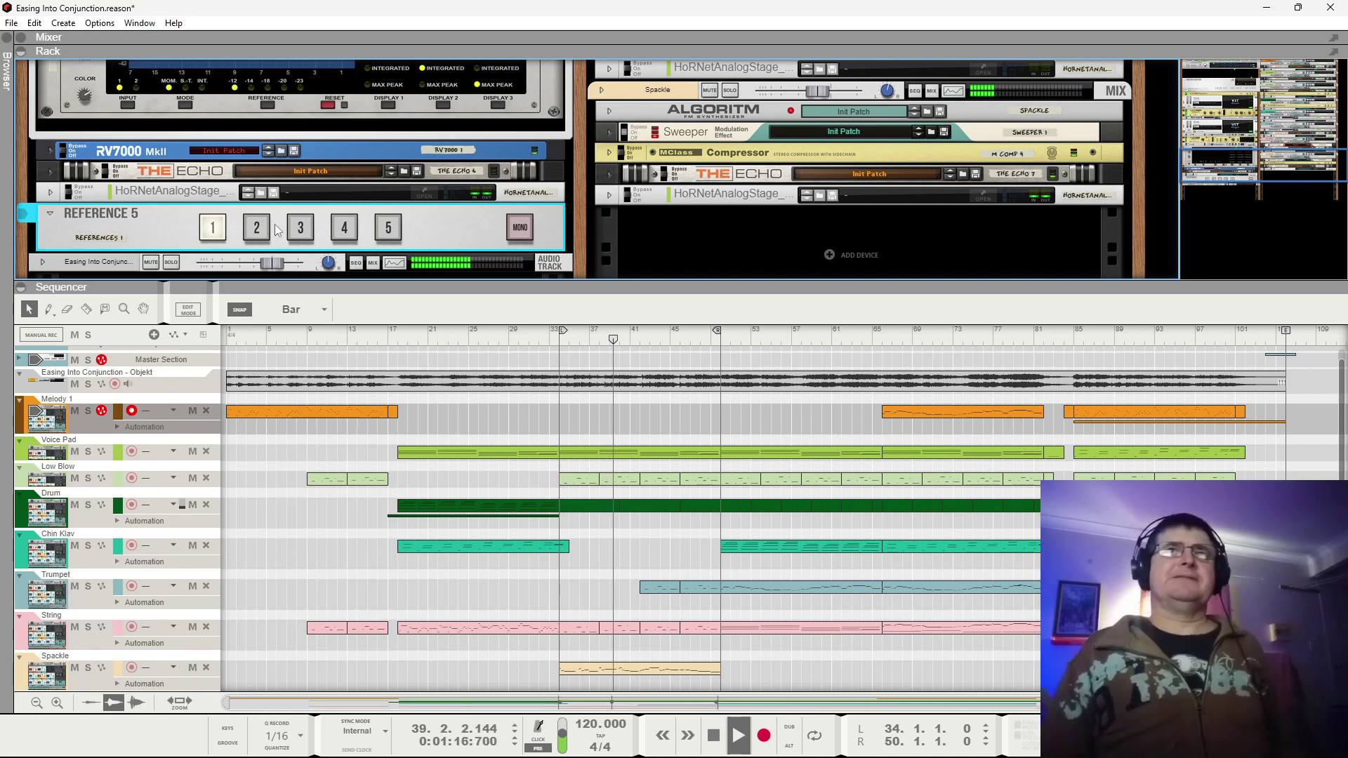
left_click(256, 227)
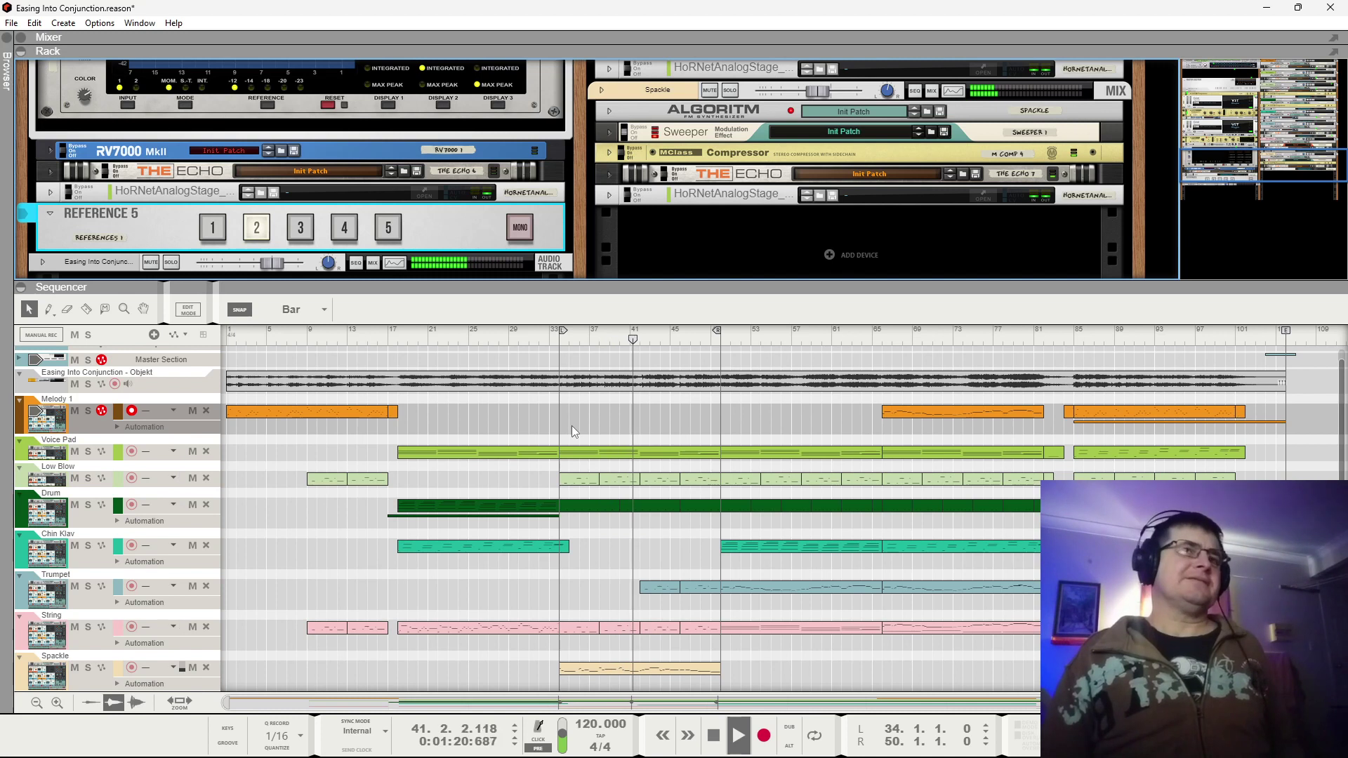
key("space")
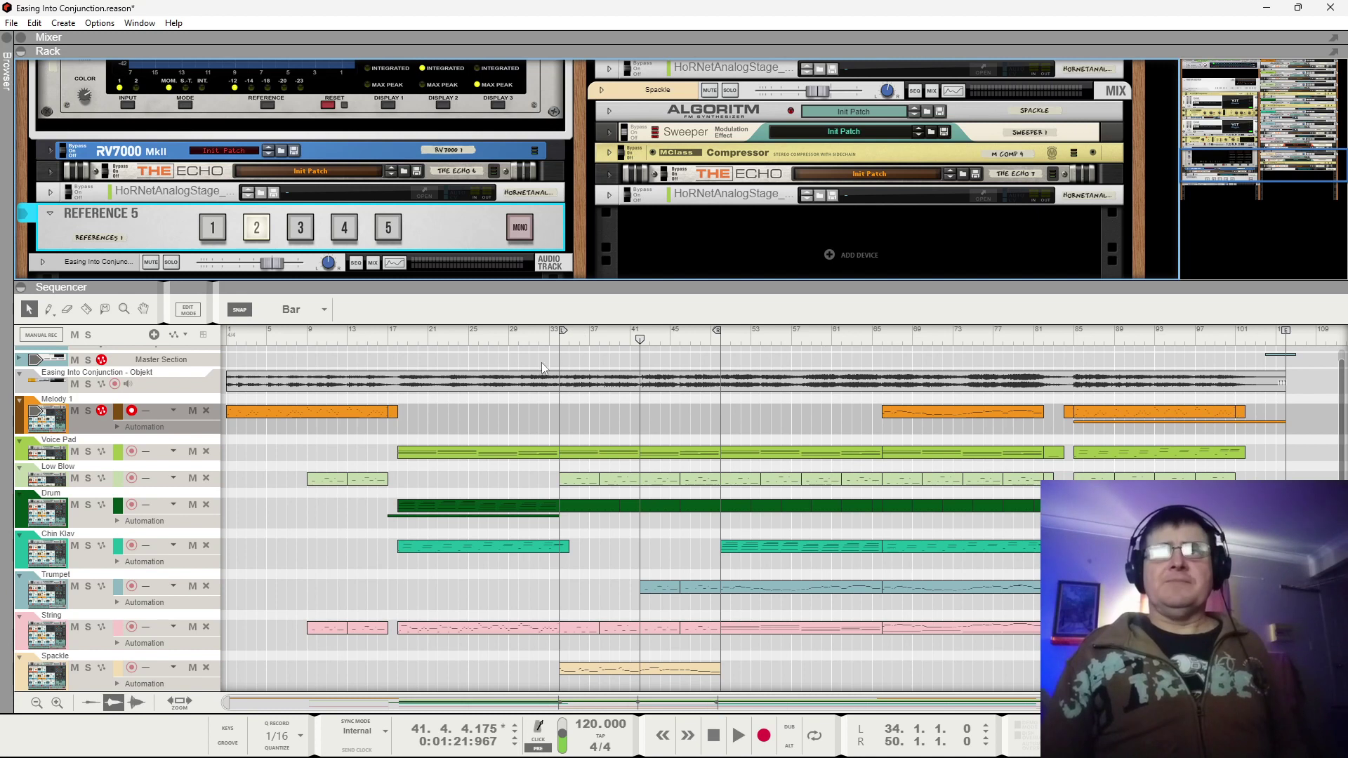
Replay the section from bar 34, switching Reference 5 to input 1 and back to input 2.
left_click(558, 344)
key("space")
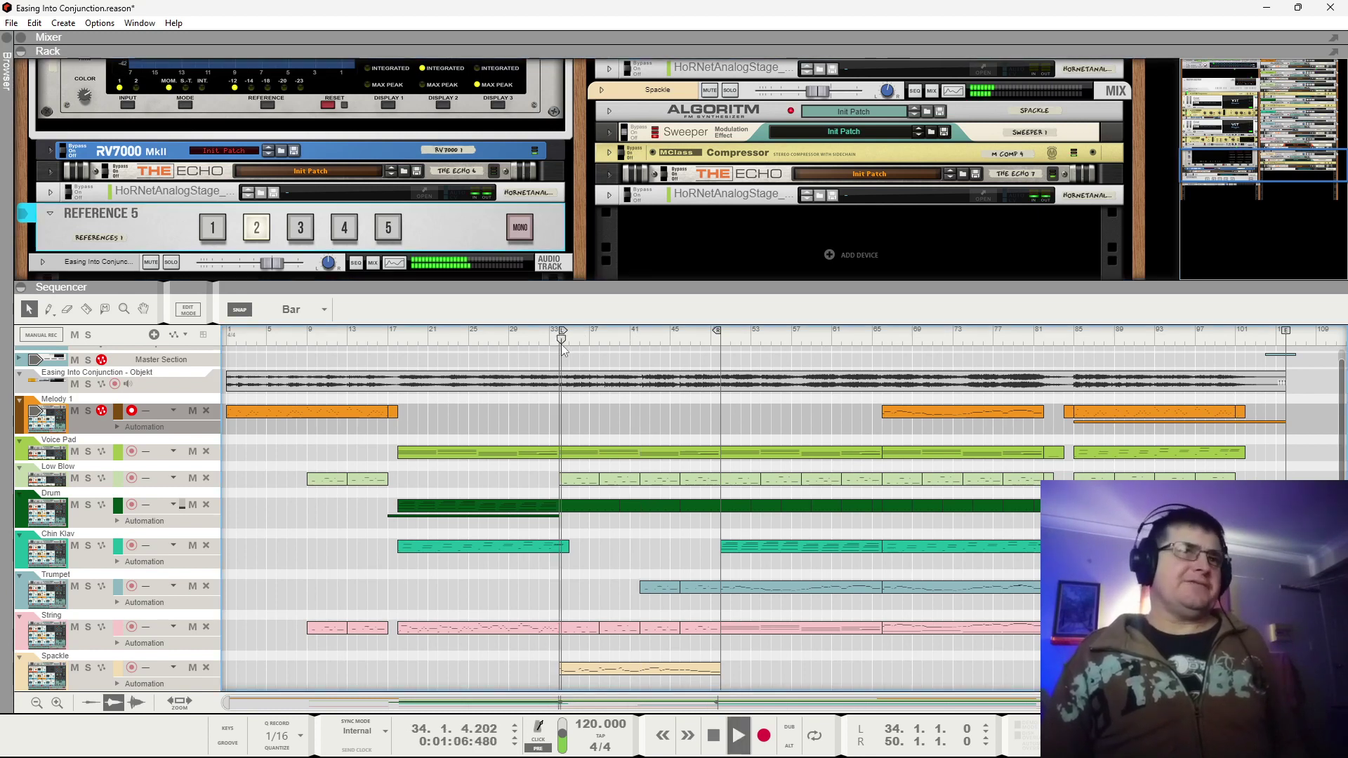
left_click(214, 230)
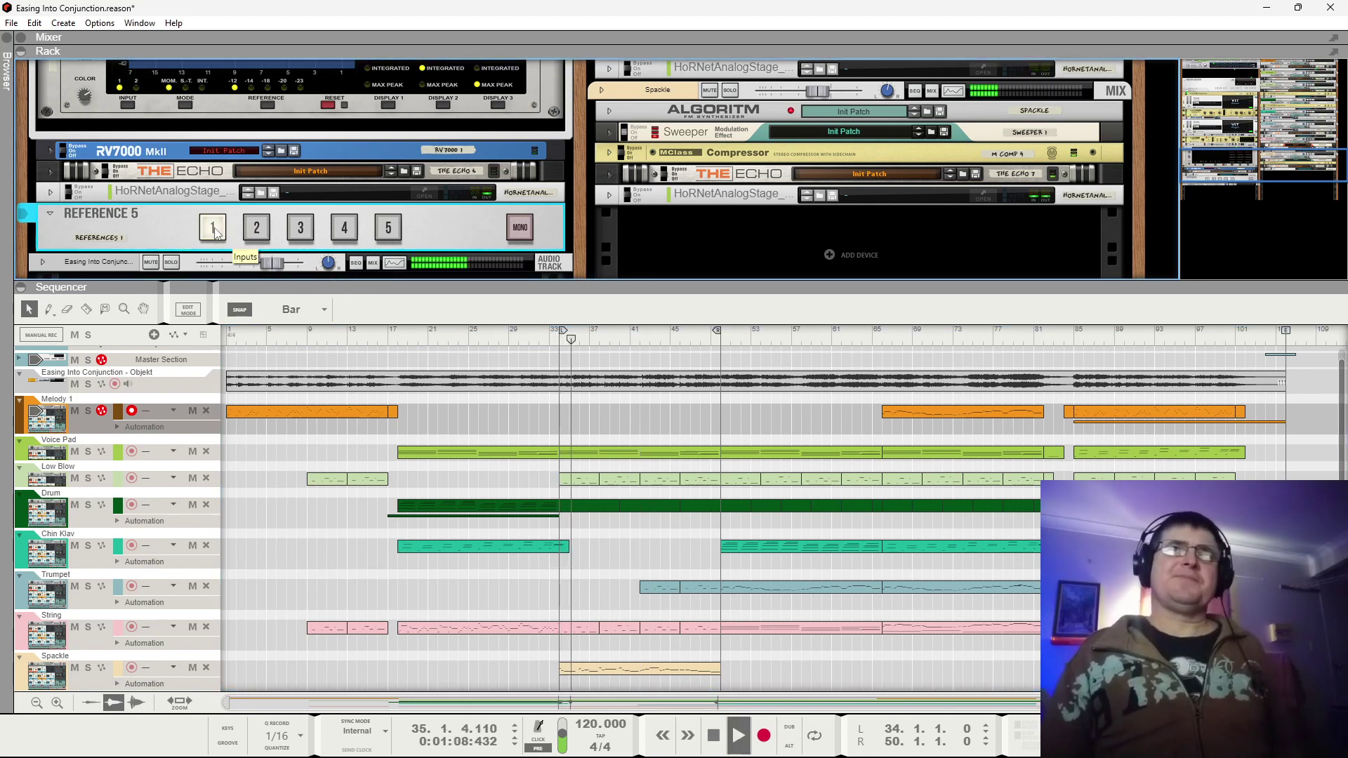
left_click(257, 229)
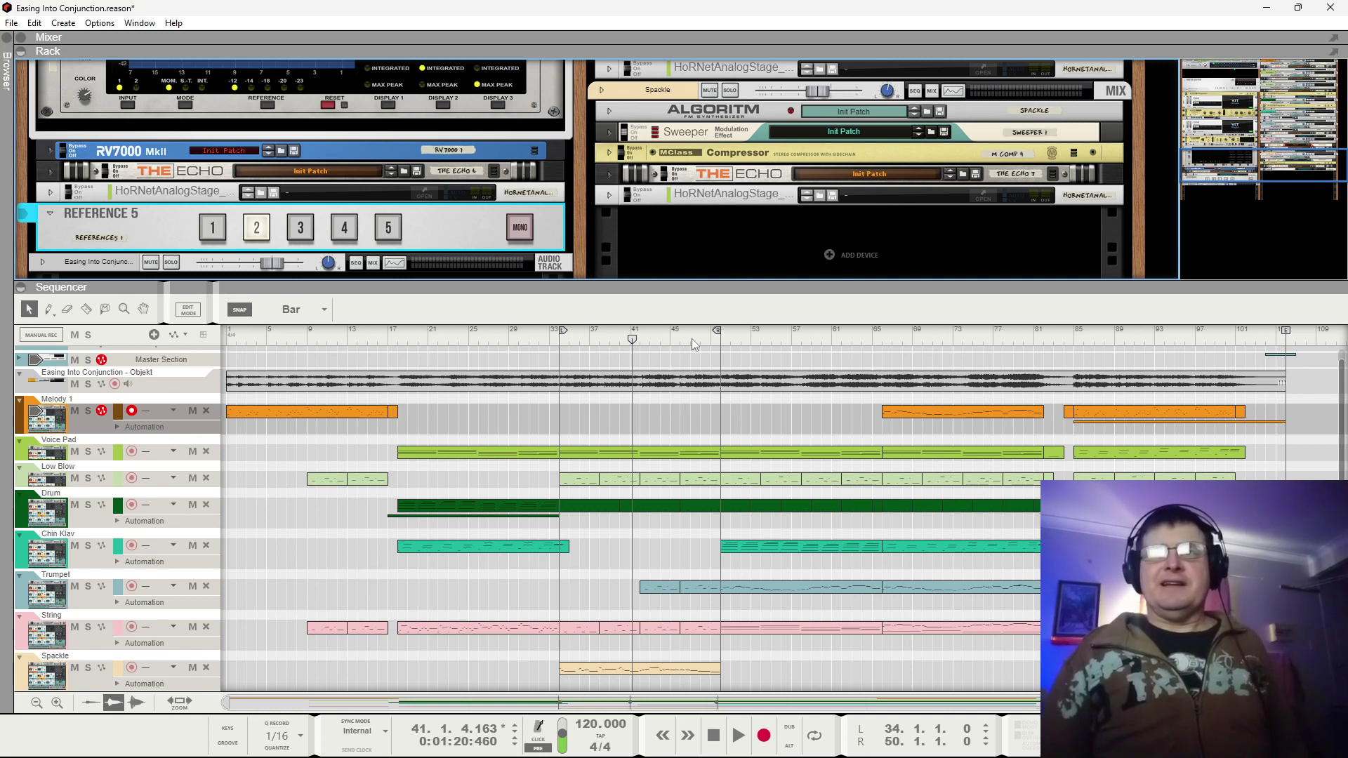
Play from bar 49 on Reference 5 input 1, alternate between inputs 2 and 1 to compare, and stop on input 2.
left_click_drag(697, 344, 712, 344)
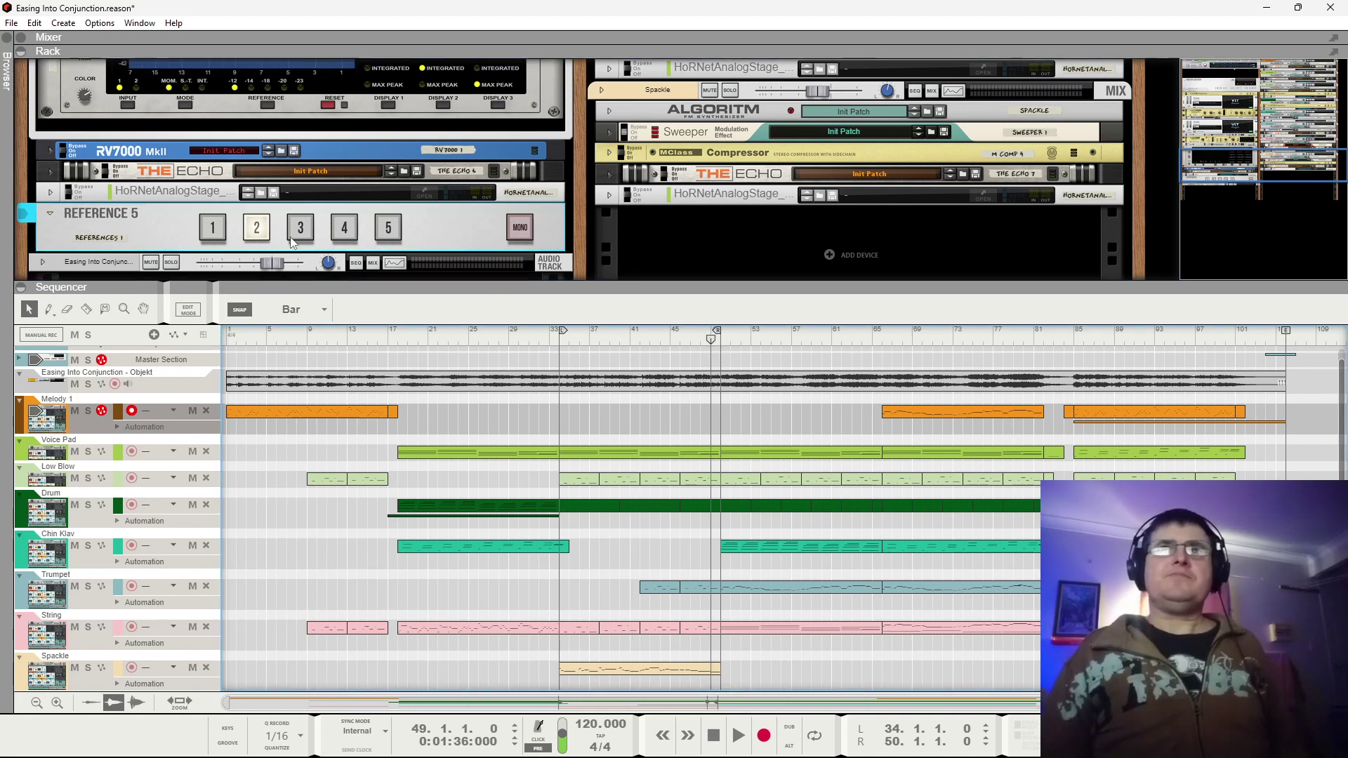
left_click(212, 227)
key("space")
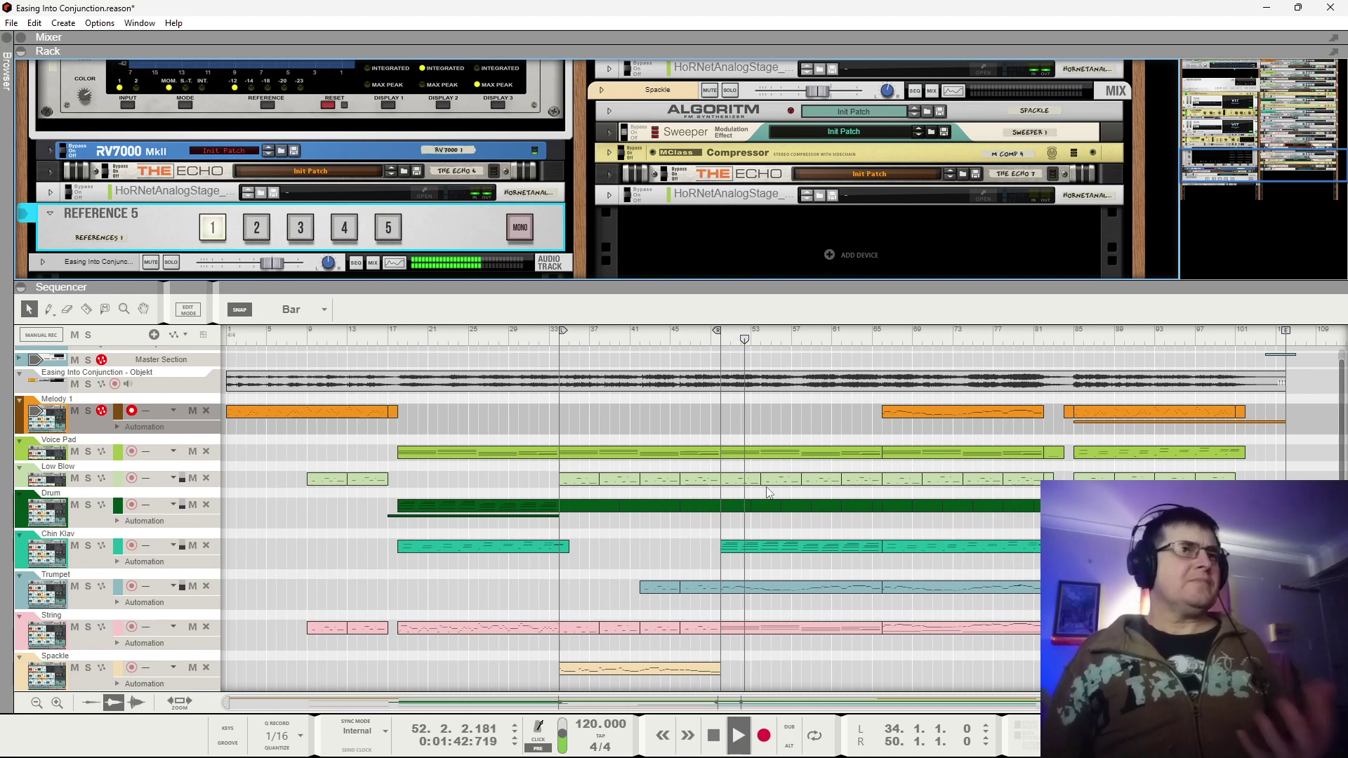
left_click(266, 231)
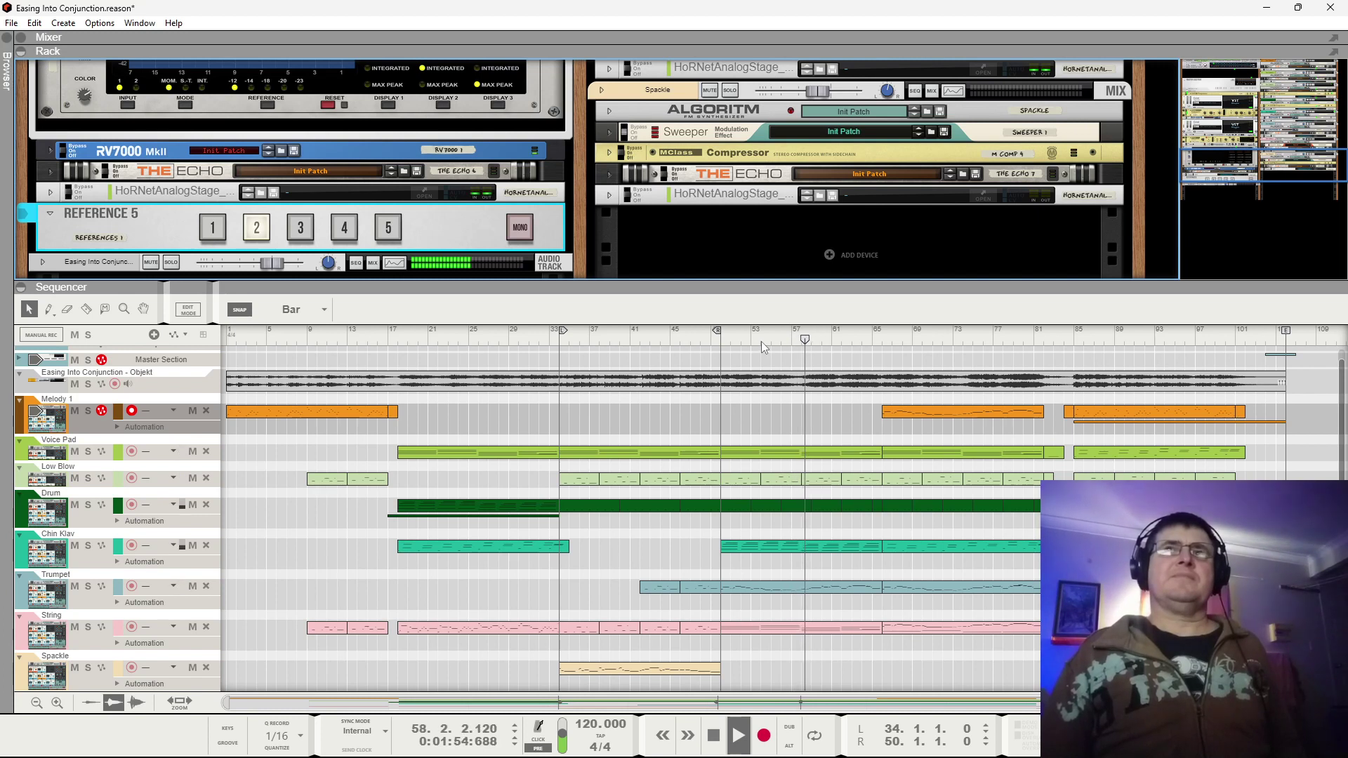
left_click(217, 229)
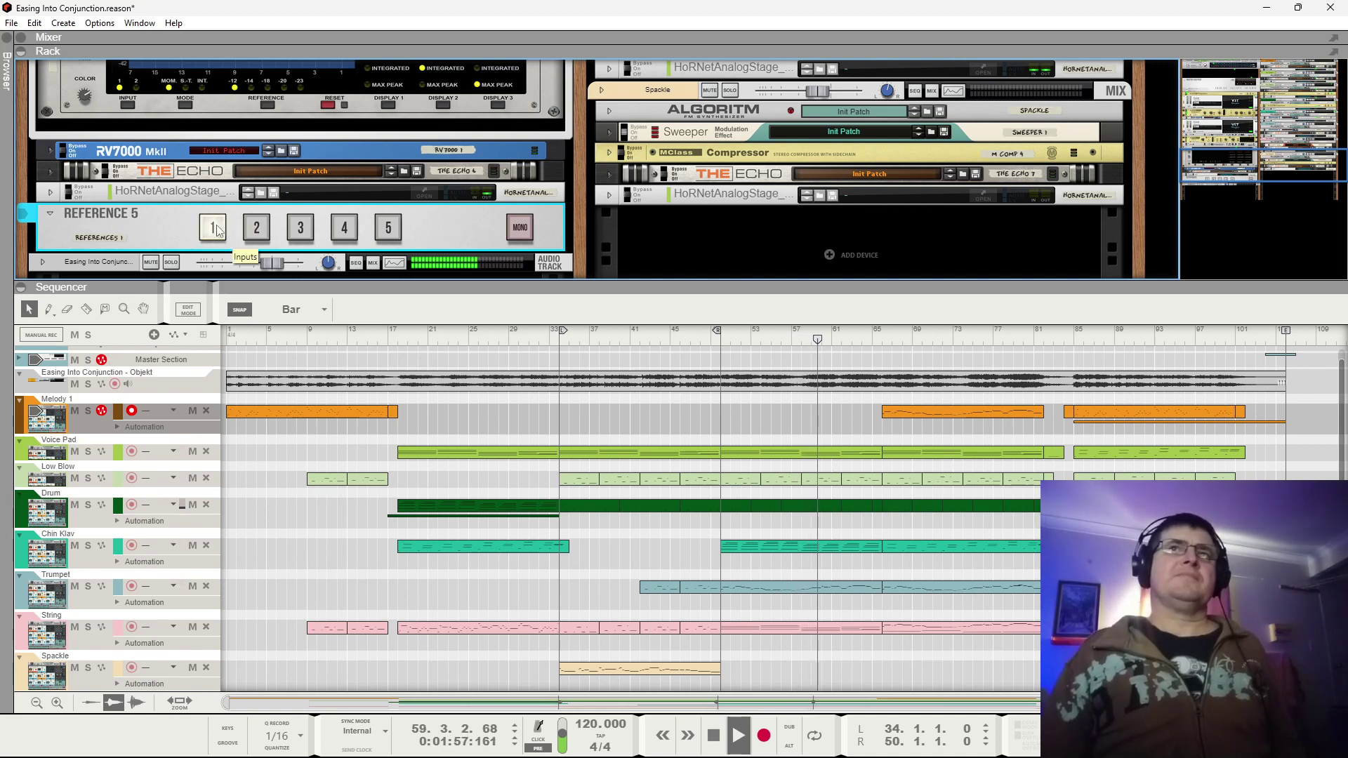
left_click(252, 232)
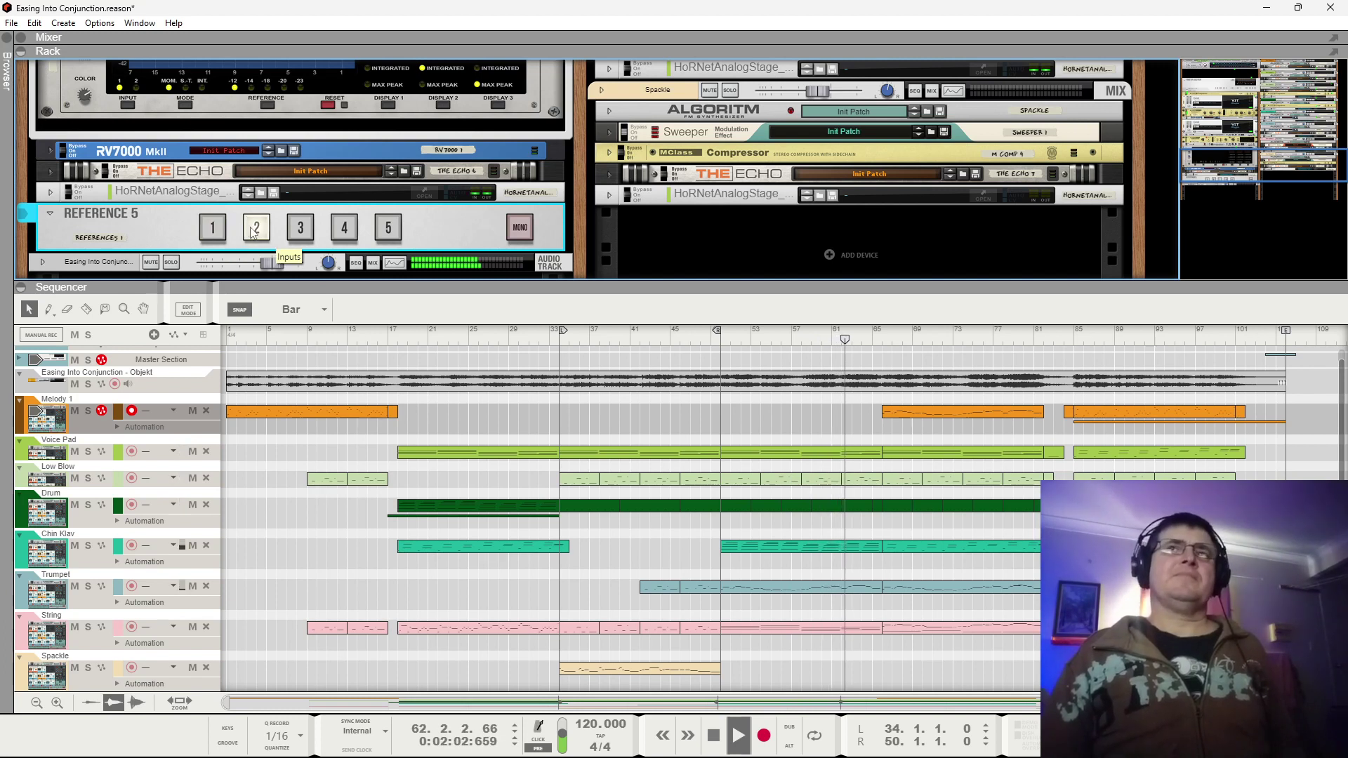
left_click(257, 229)
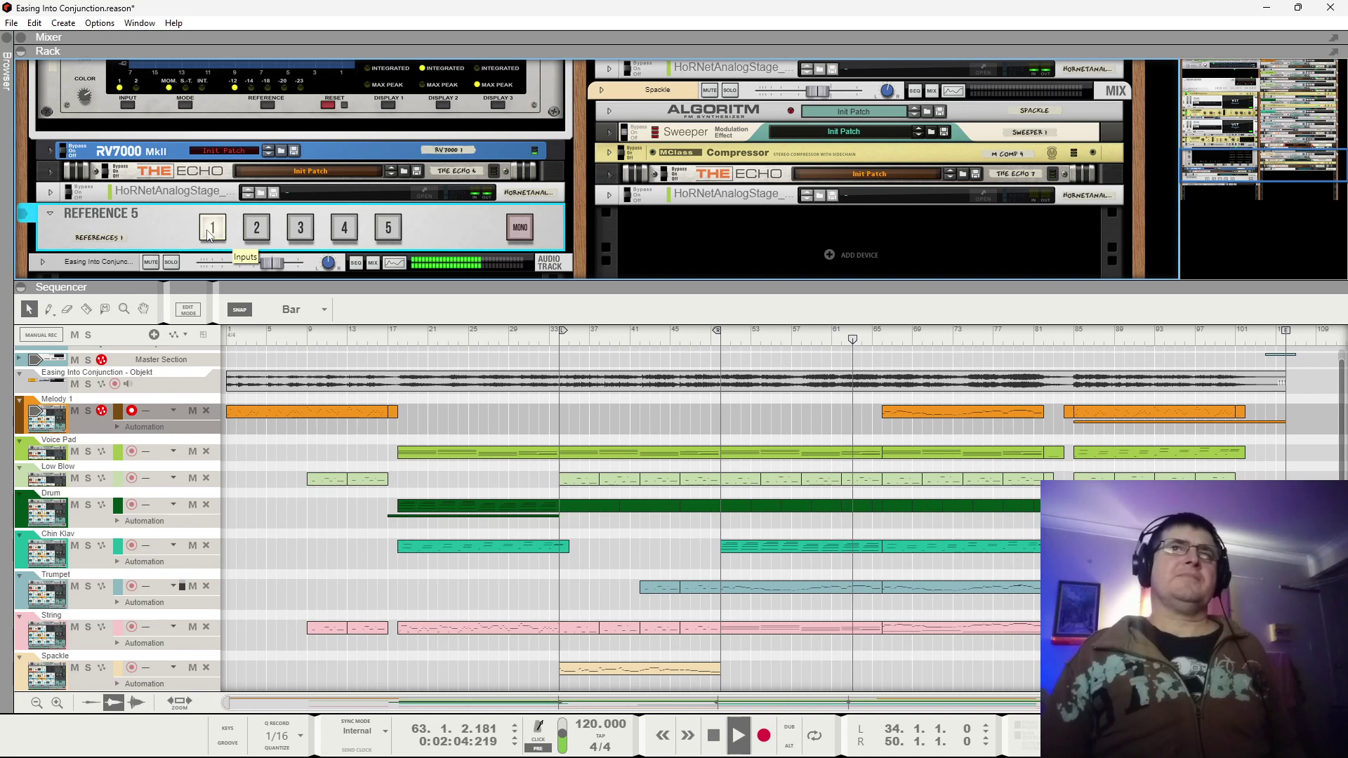
left_click(258, 228)
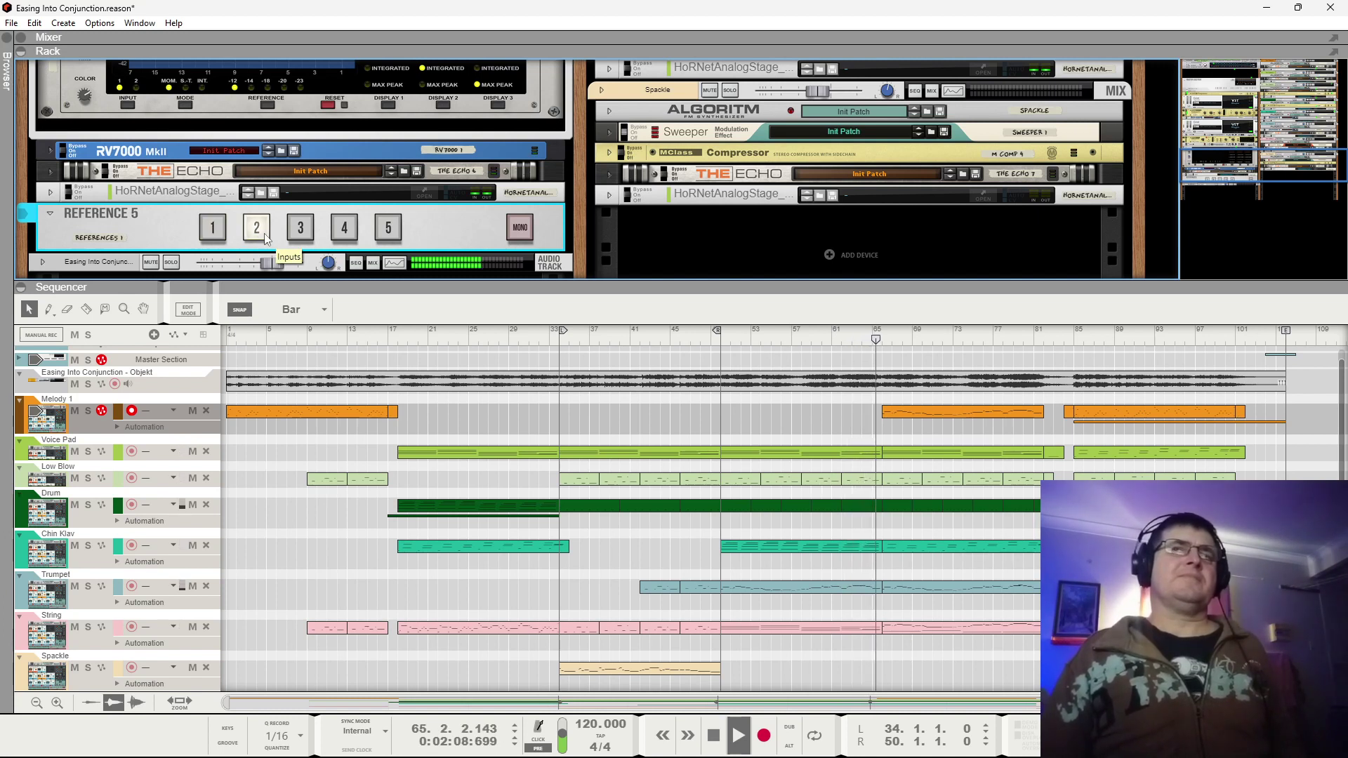
key("space")
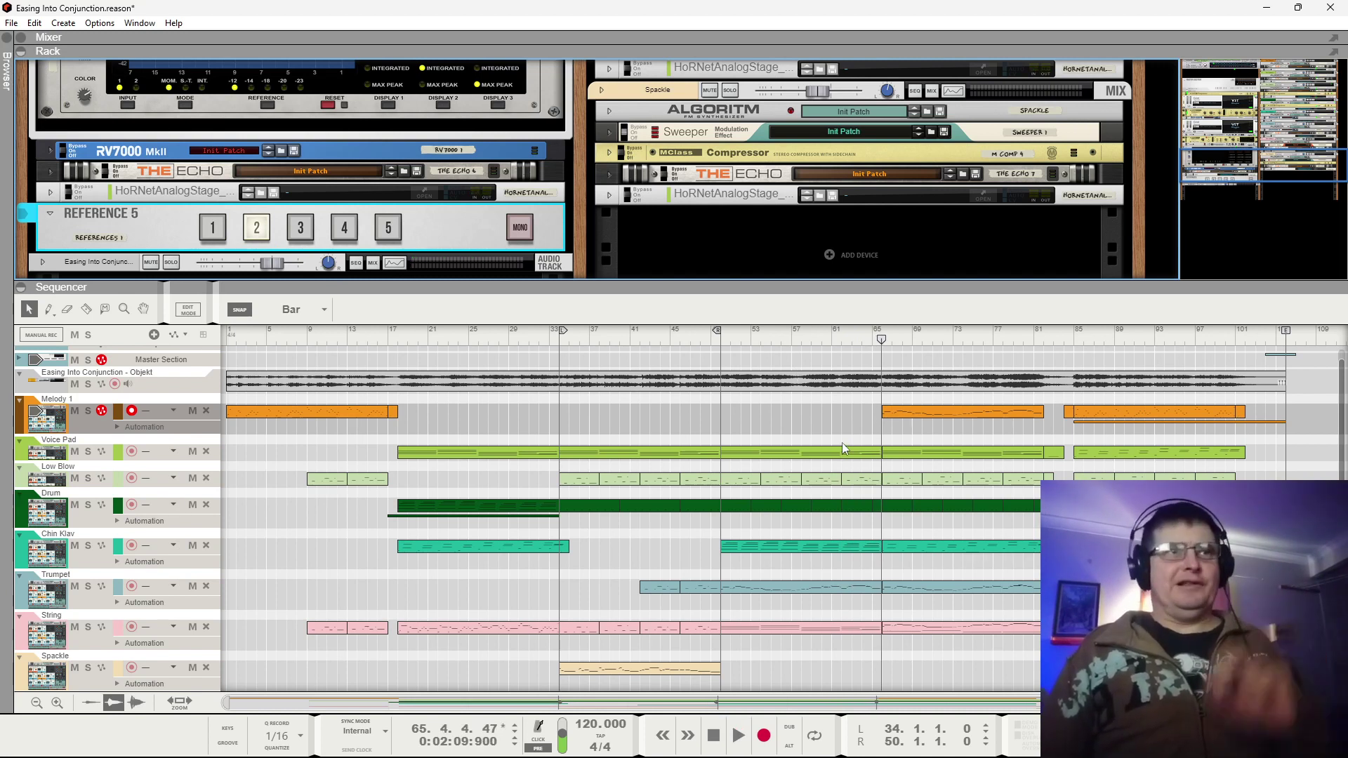
Play on from about bar 66 on Reference 5 input 1, alternating with input 2 to compare the section.
left_click(884, 340)
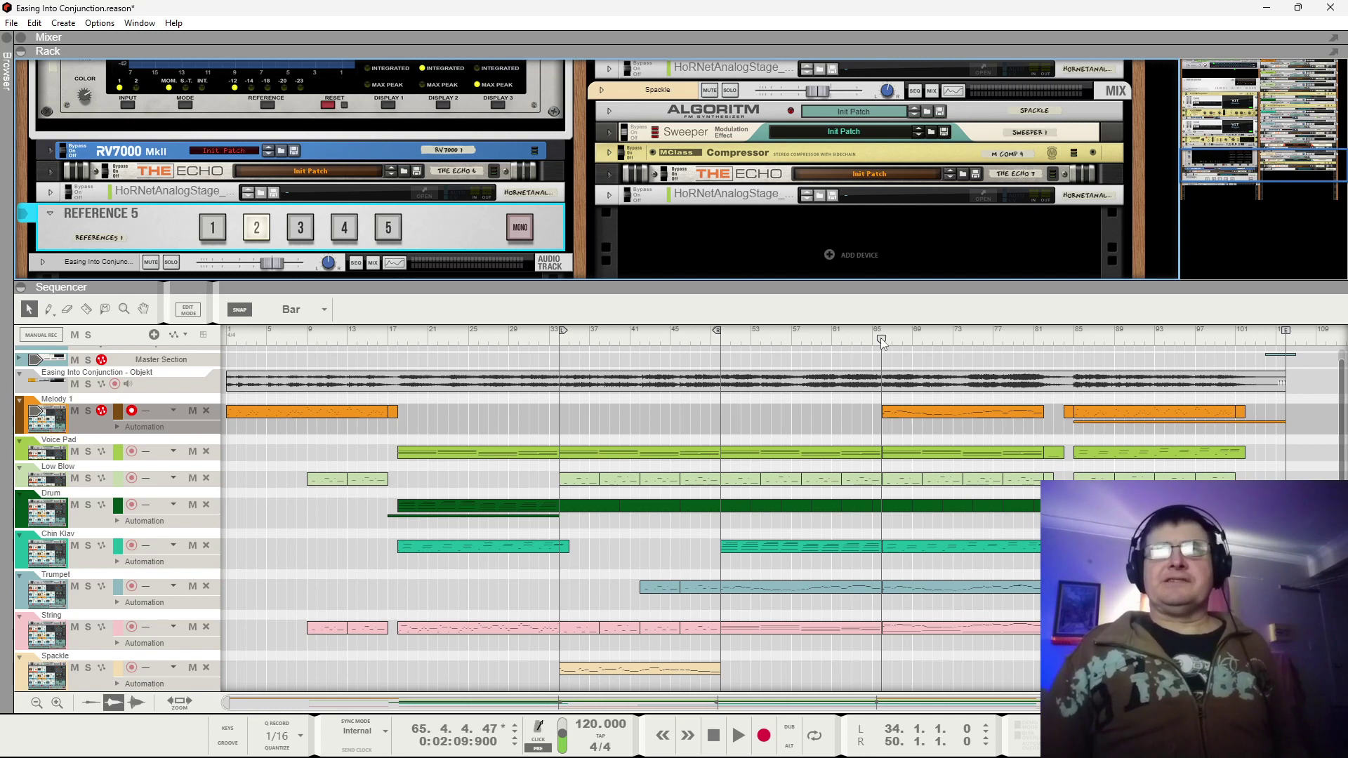
left_click(217, 232)
key("space")
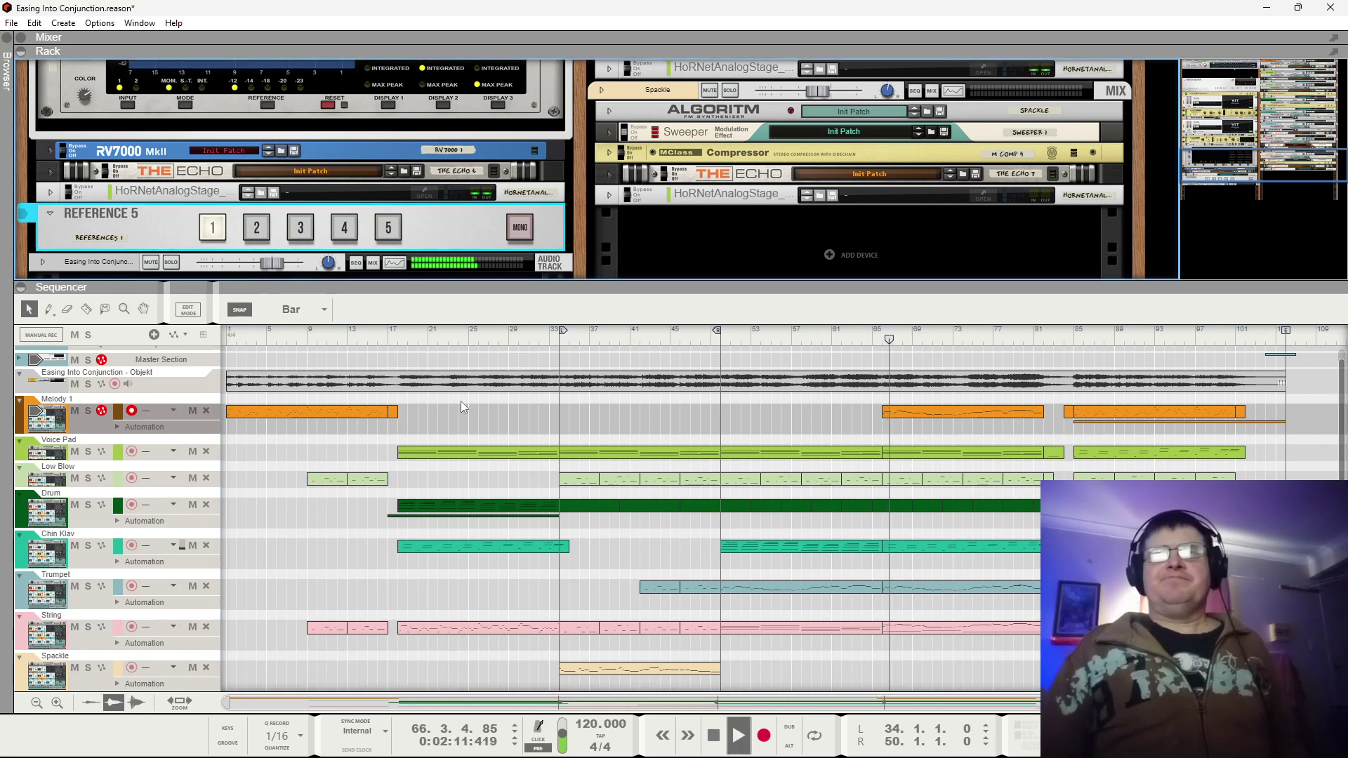
left_click(258, 227)
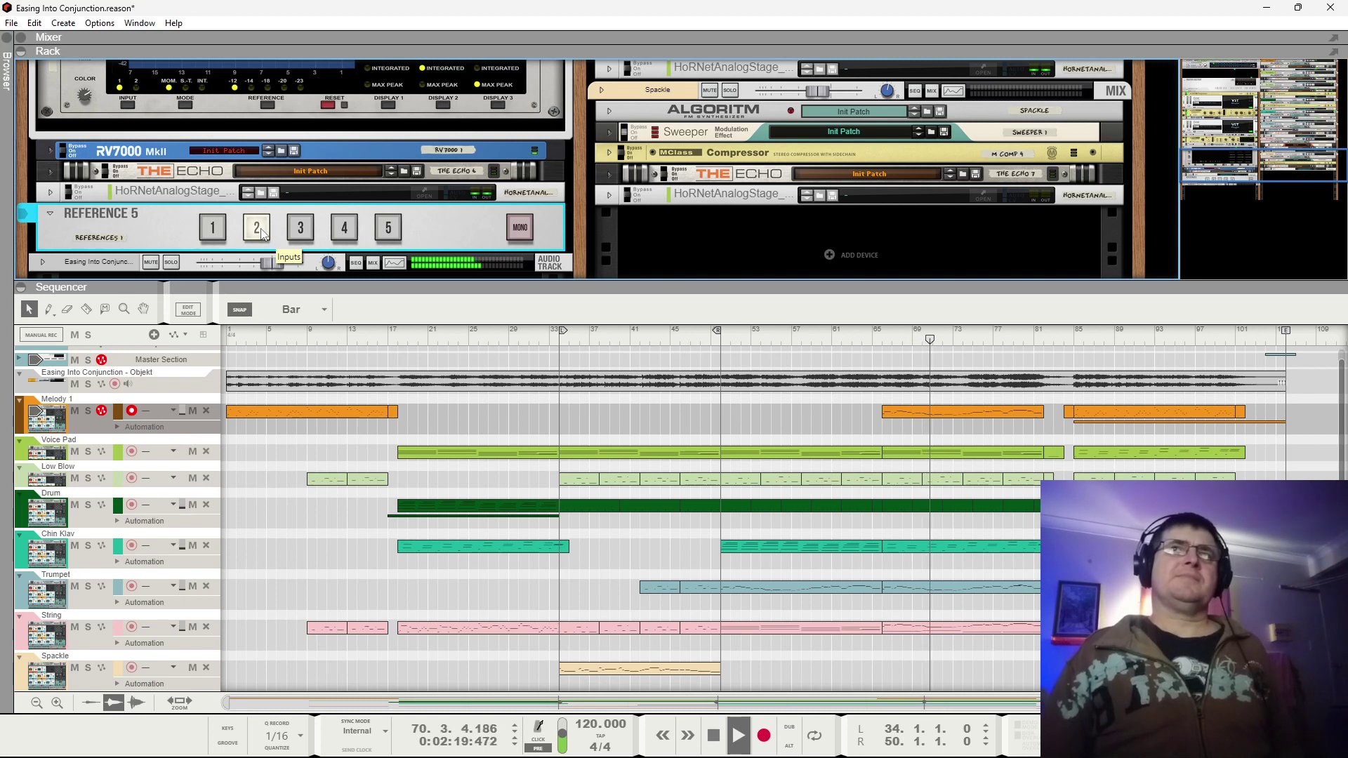
left_click(213, 232)
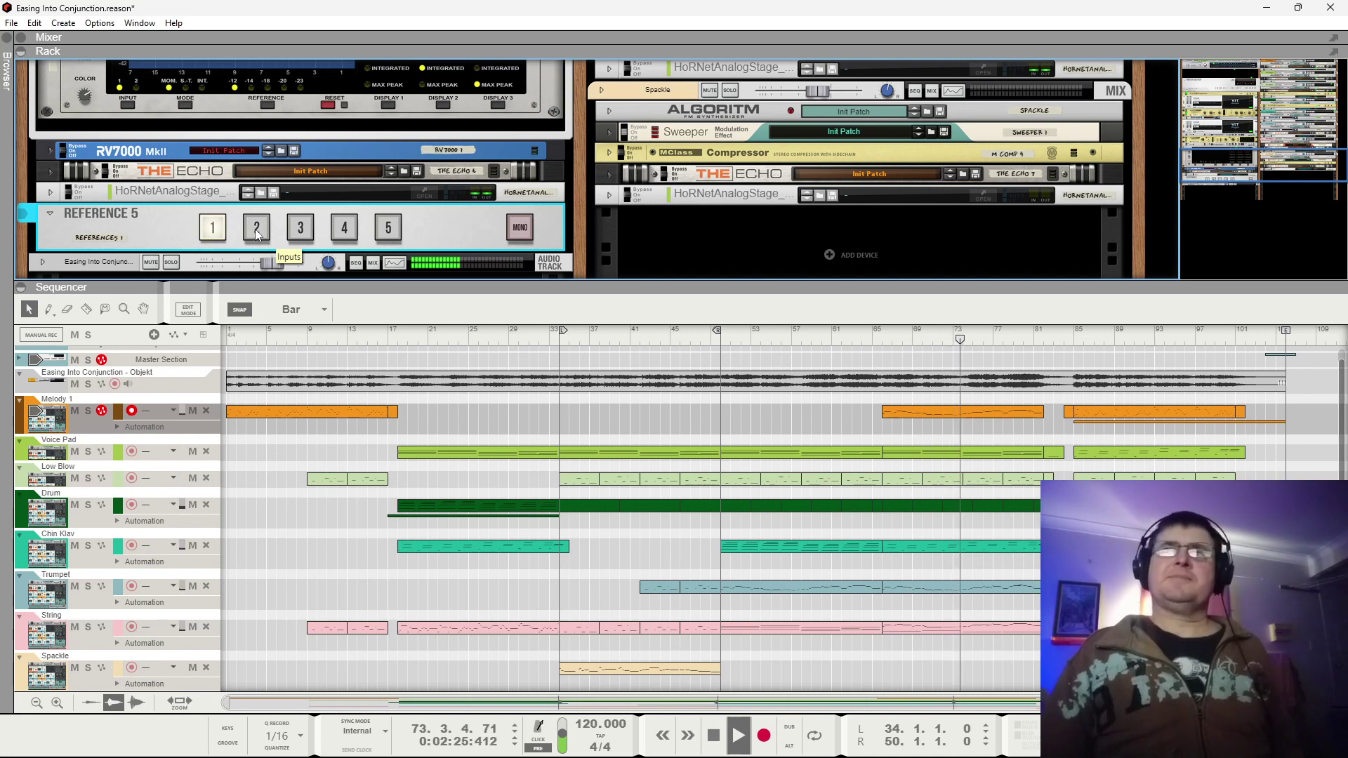
left_click(257, 232)
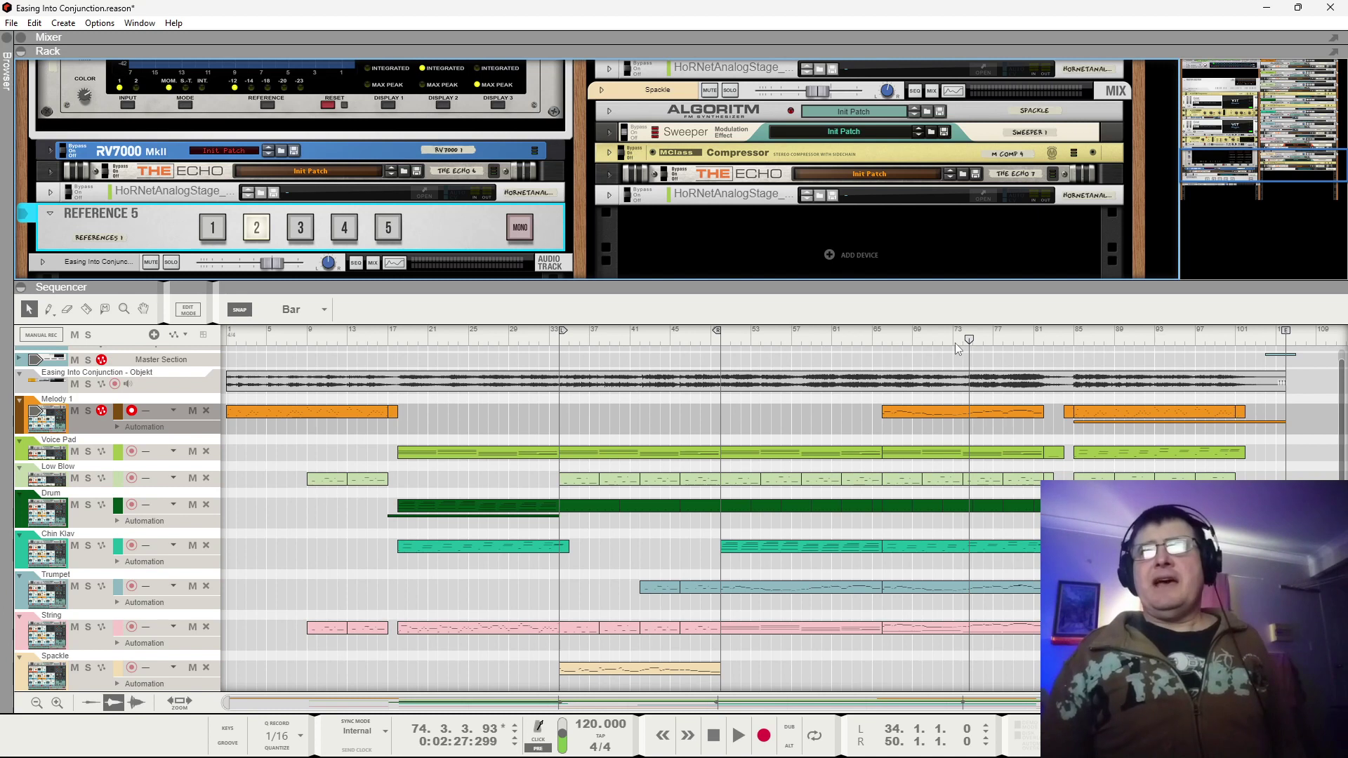
Play from bar 85 on Reference 5 input 1, compare it with the song's opening, return to bar 85, and stop.
left_click_drag(970, 340, 966, 341)
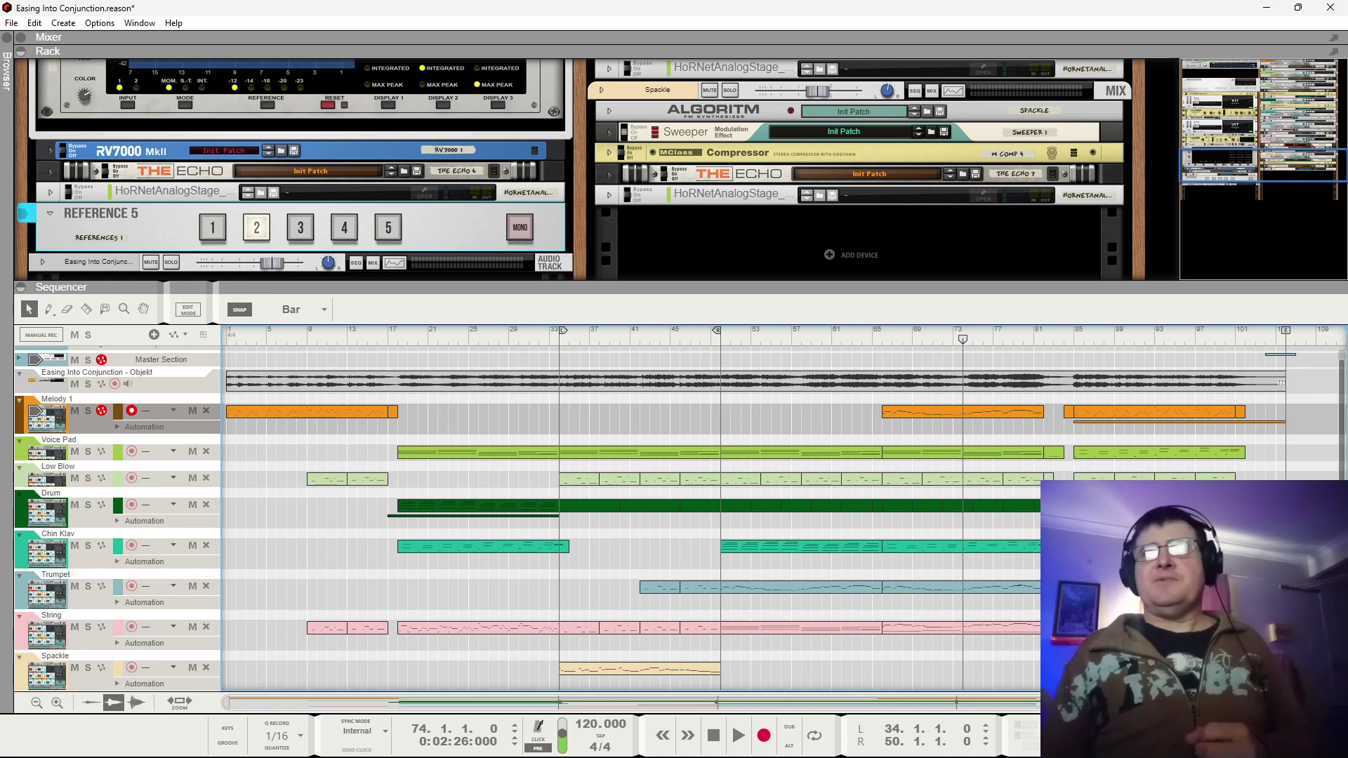
left_click(1073, 338)
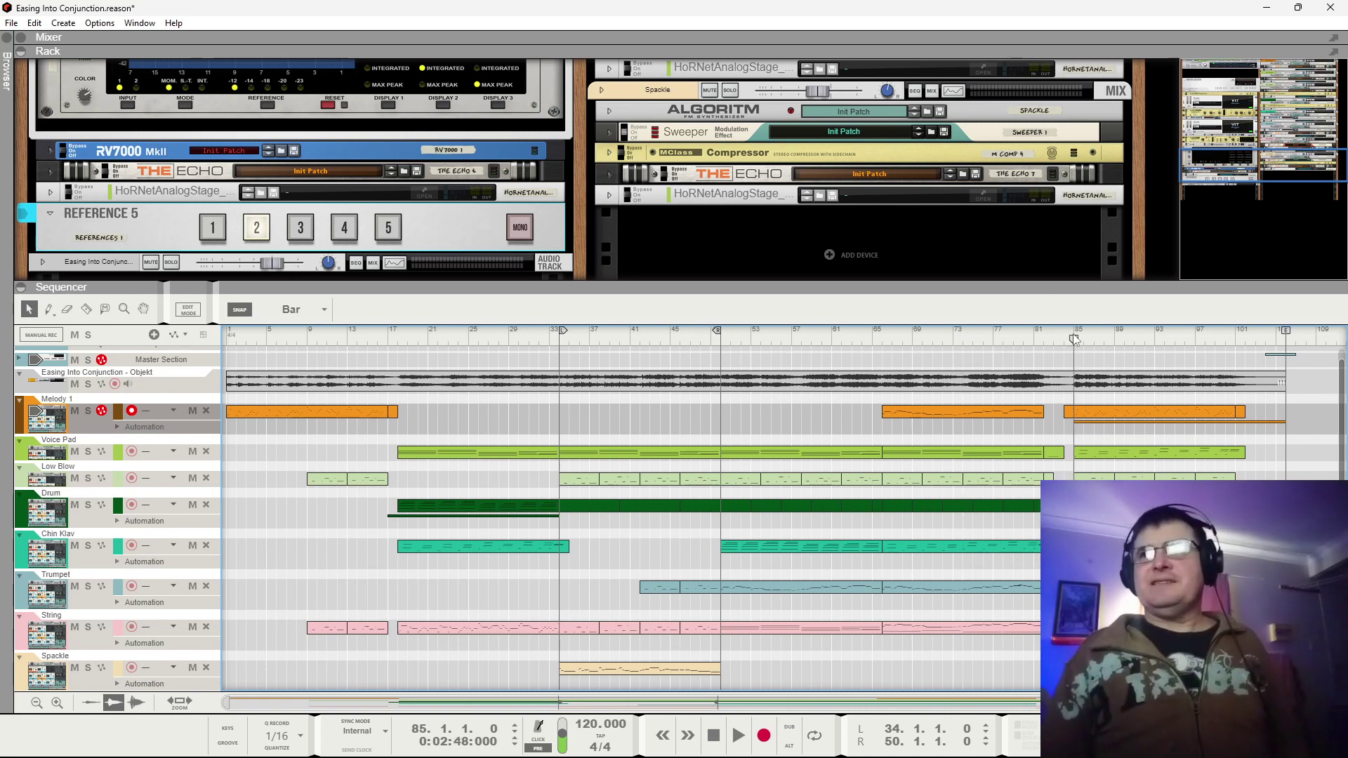
left_click(217, 228)
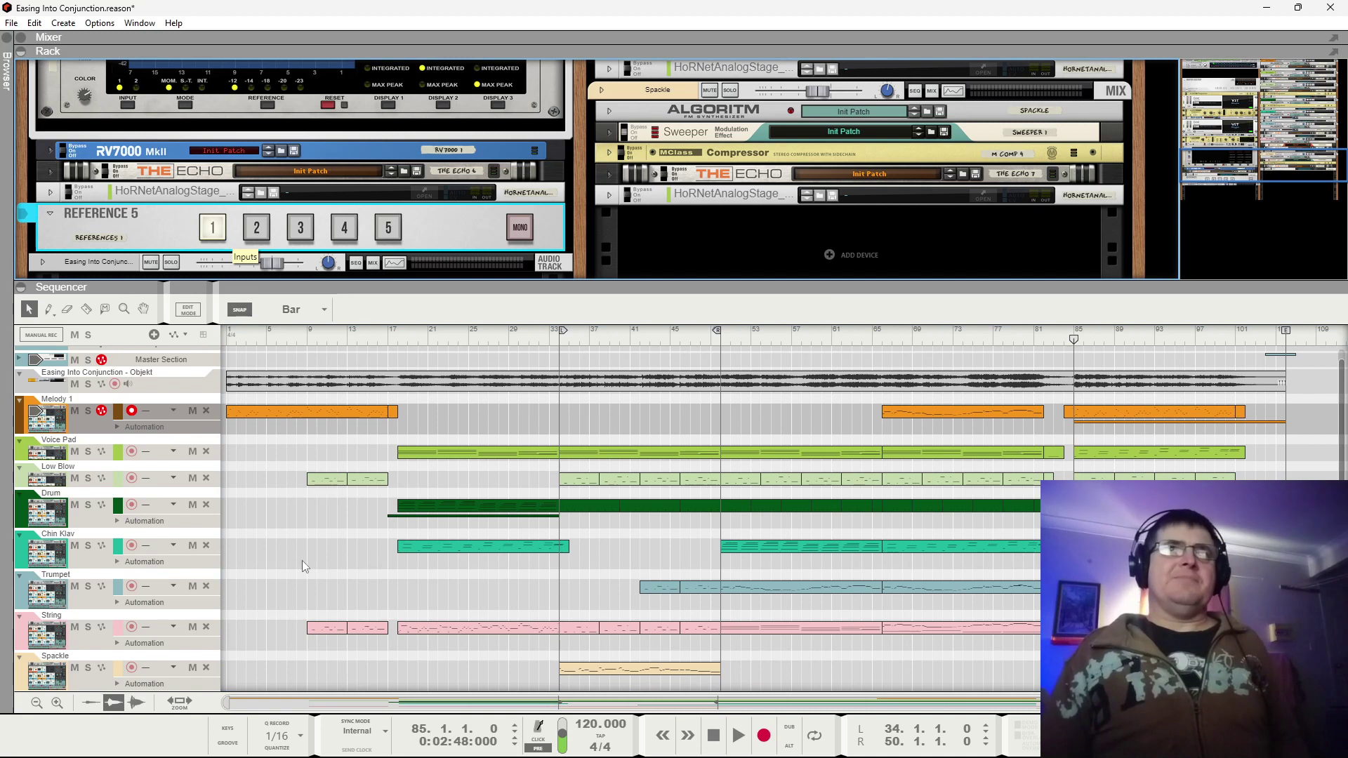
key("space")
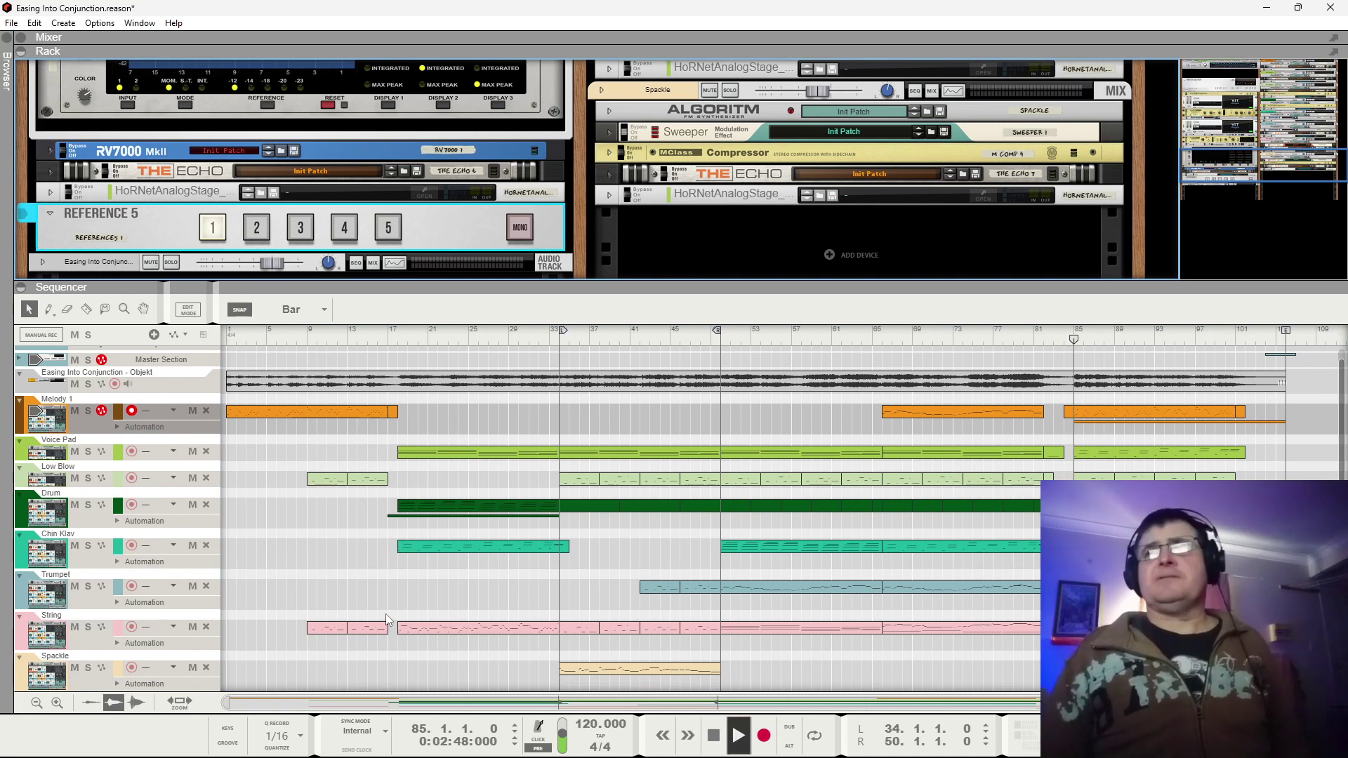
left_click(237, 337)
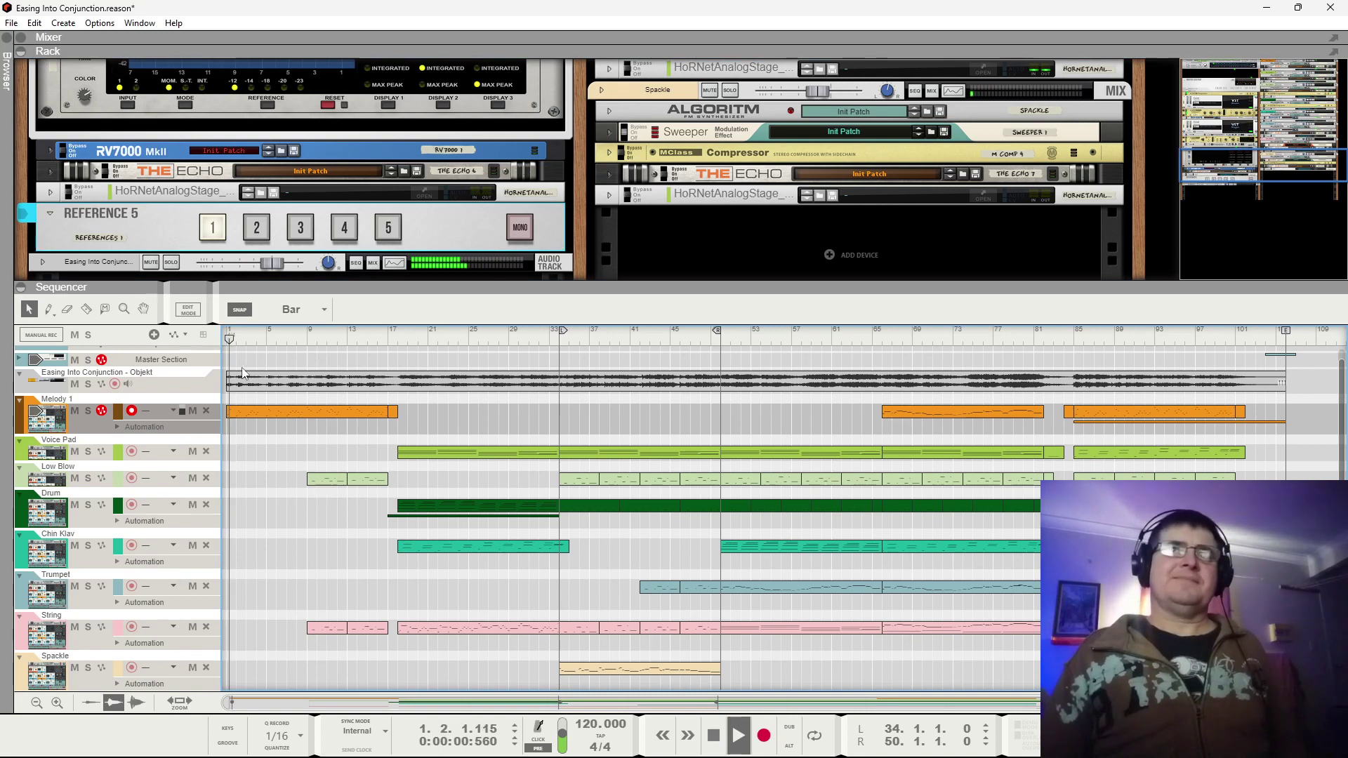
left_click(1073, 340)
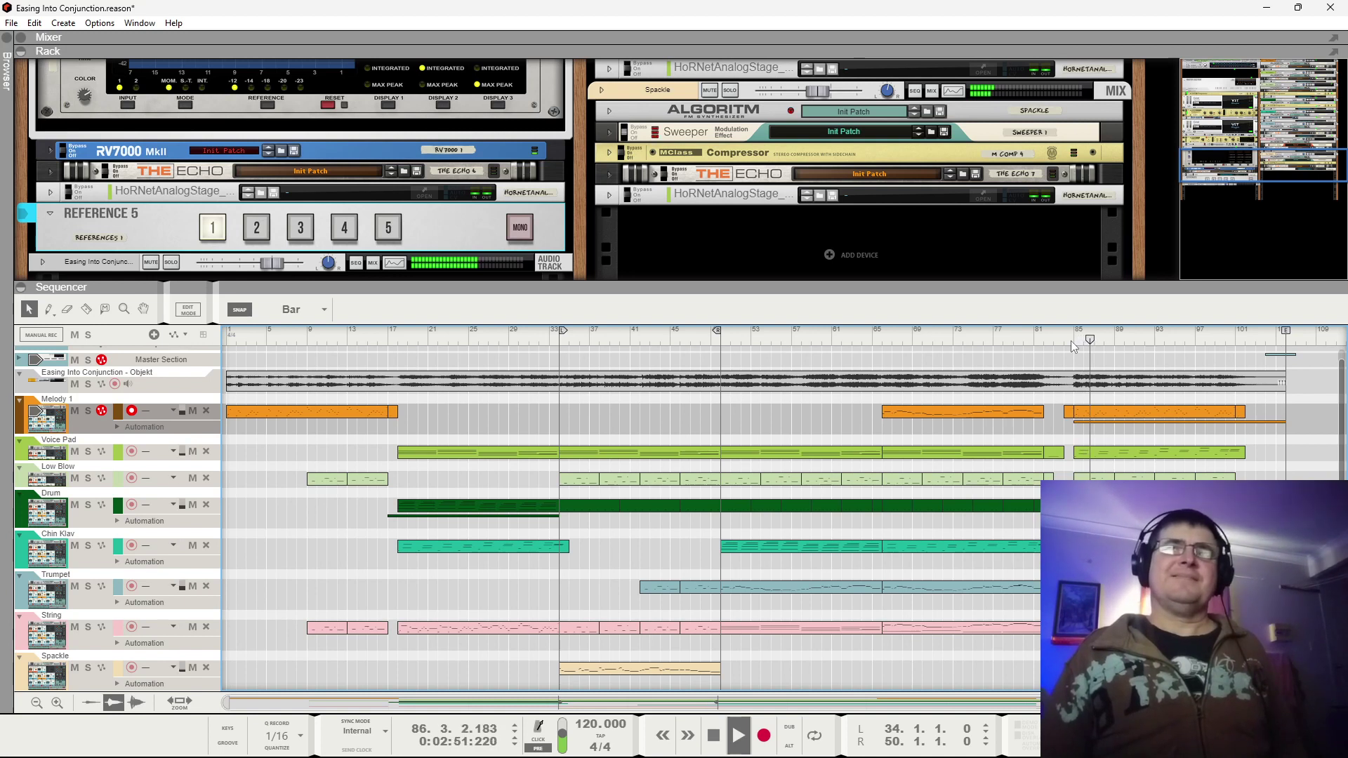
key("space")
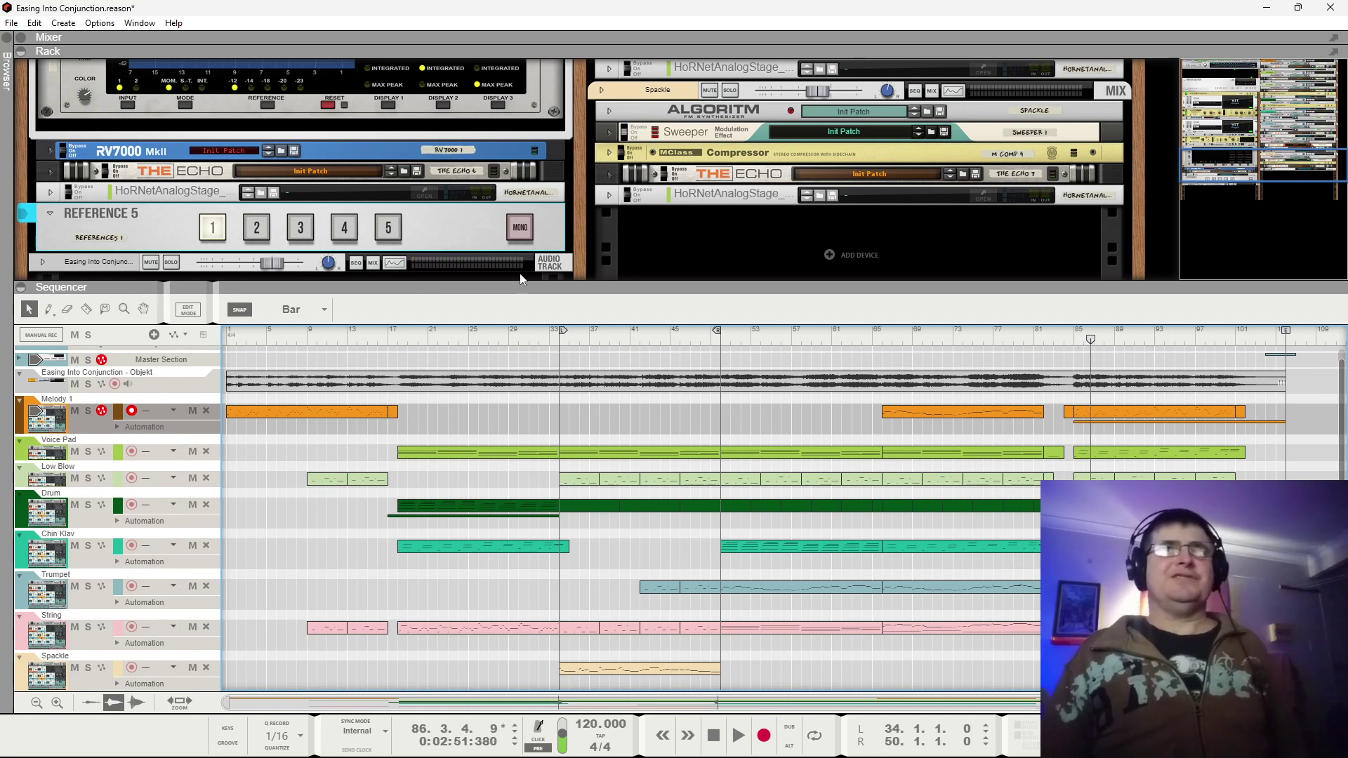
Play the song's opening on Reference 5 input 2, and jump to bar 85 to compare.
left_click(257, 227)
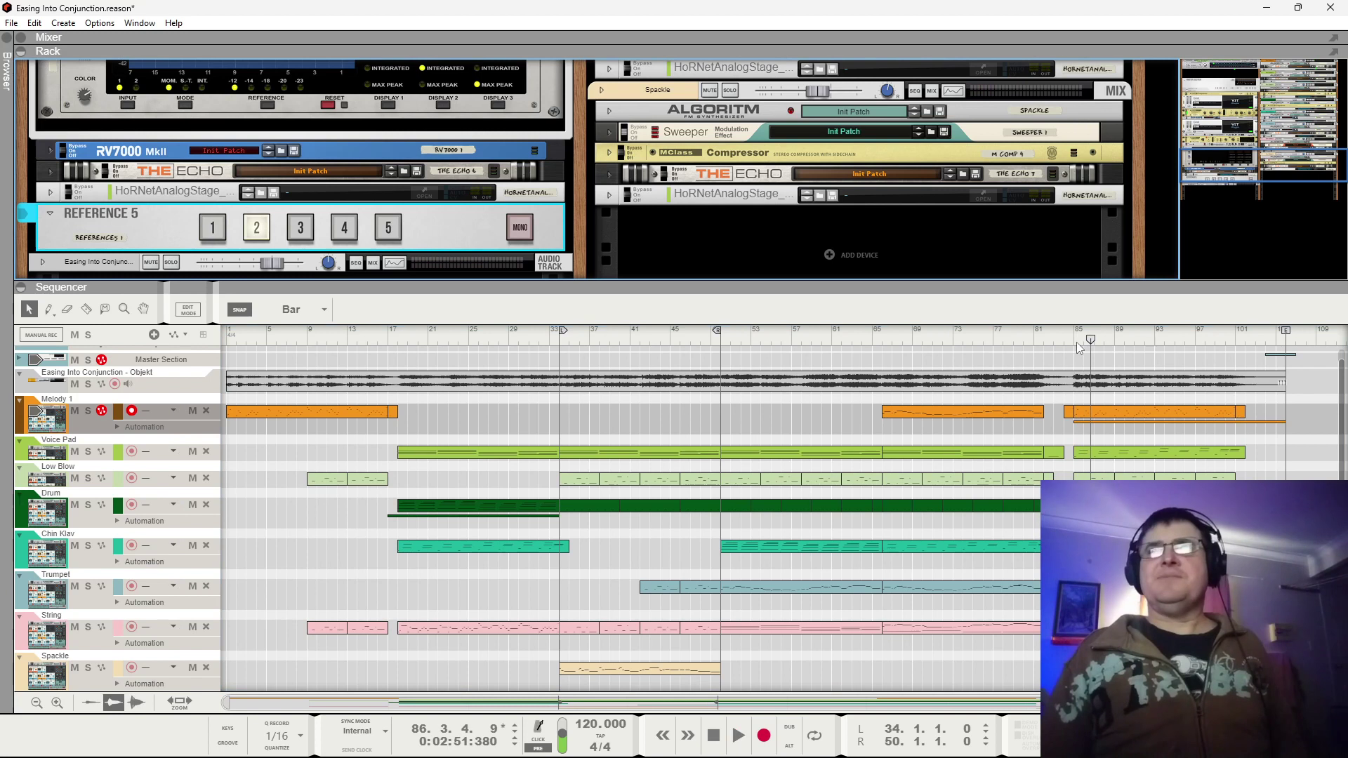
left_click_drag(1077, 343, 227, 342)
key("space")
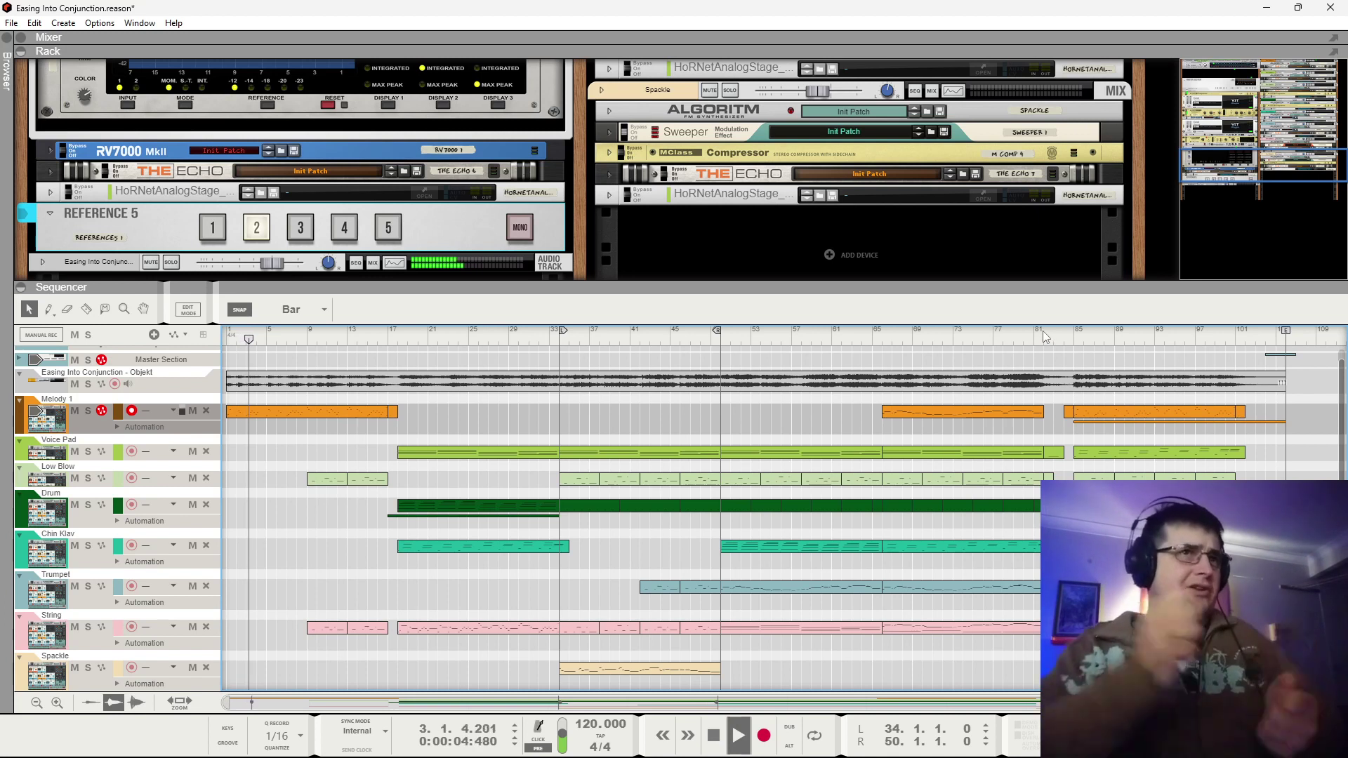
left_click(1076, 344)
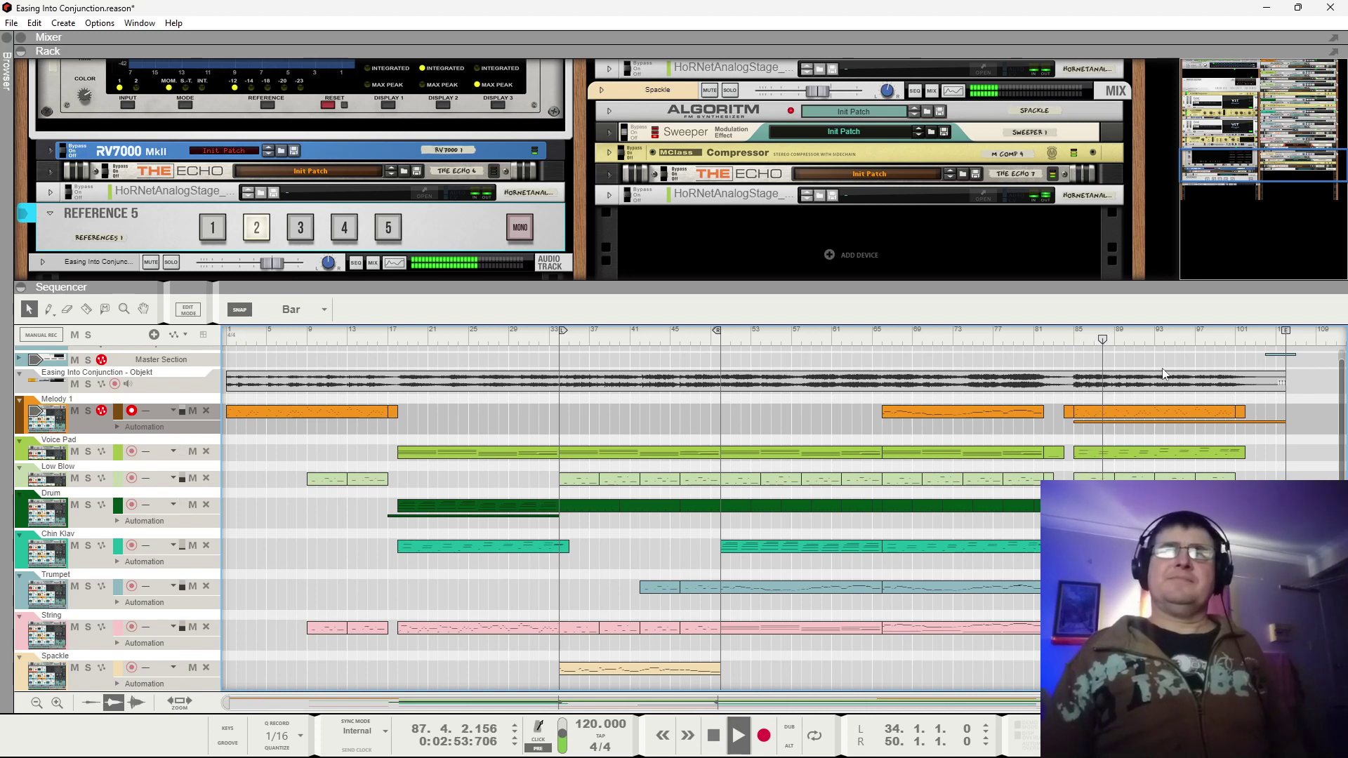
Switch Reference 5 to input 1 and back to input 2 during the closing section, and stop playback.
left_click(211, 228)
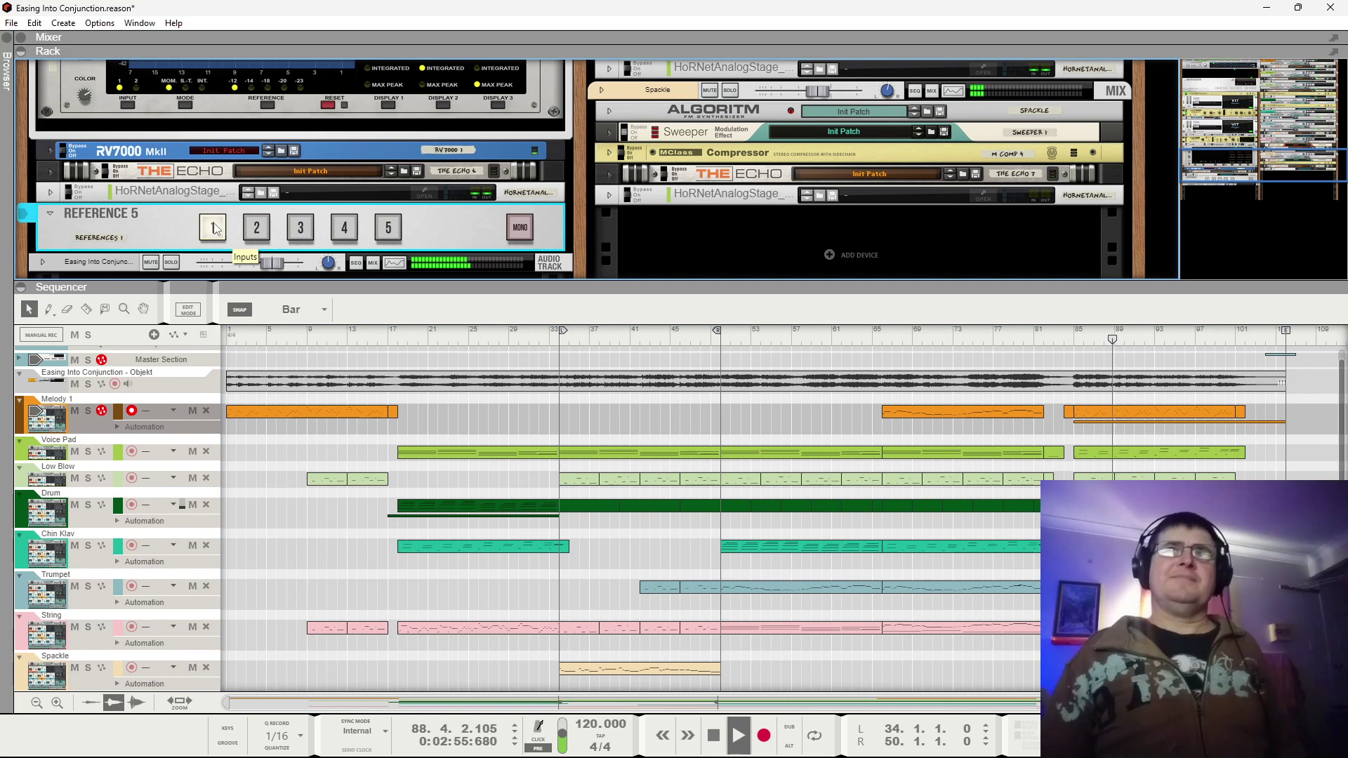
left_click(257, 228)
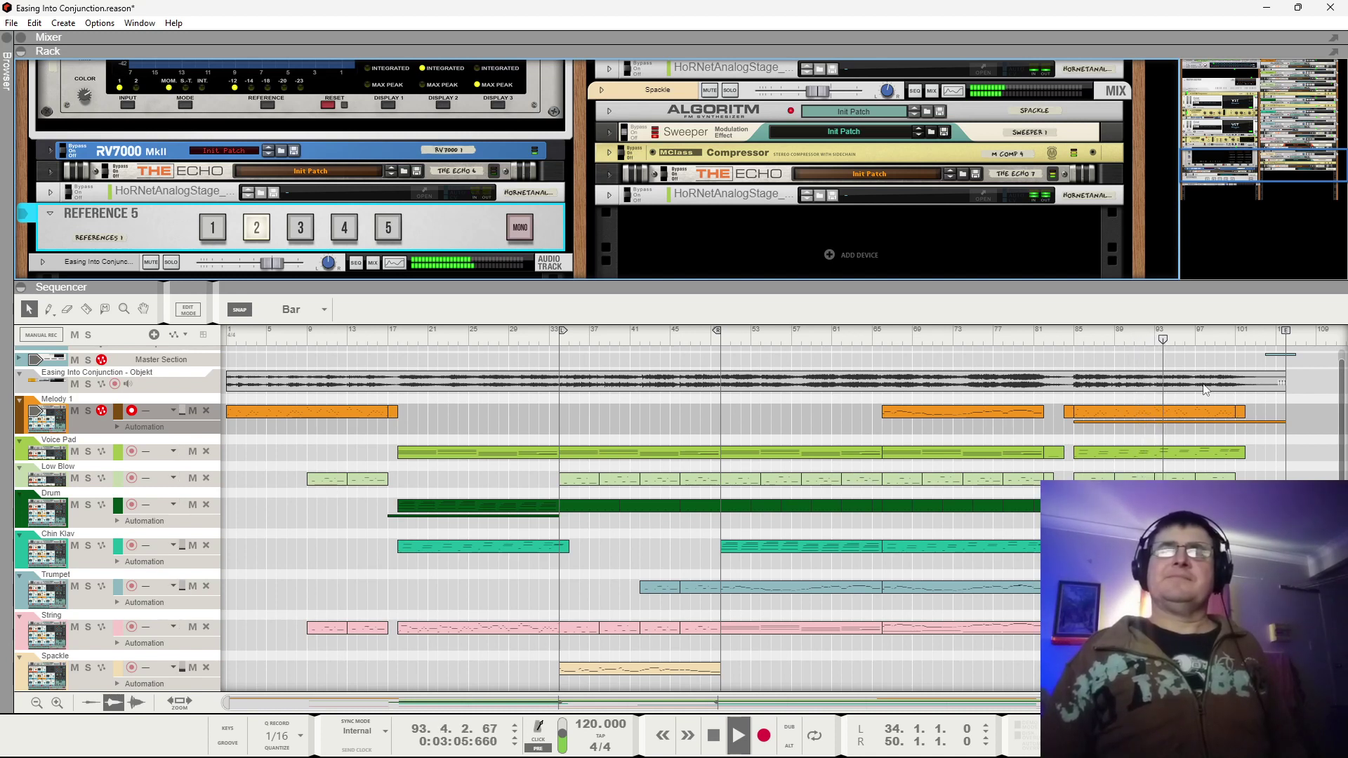
key("space")
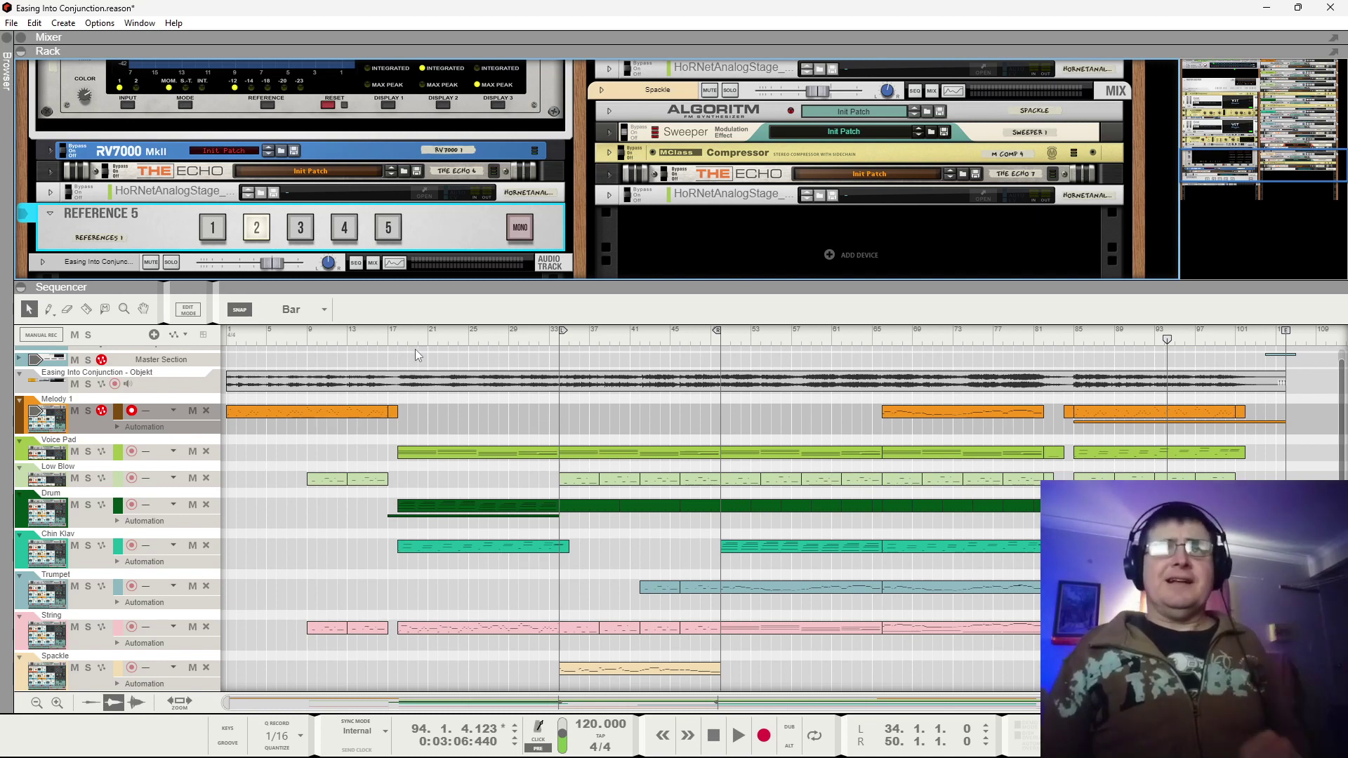
Return to the song's start and enlarge the rack to review the Master Section insert effects.
key("Home")
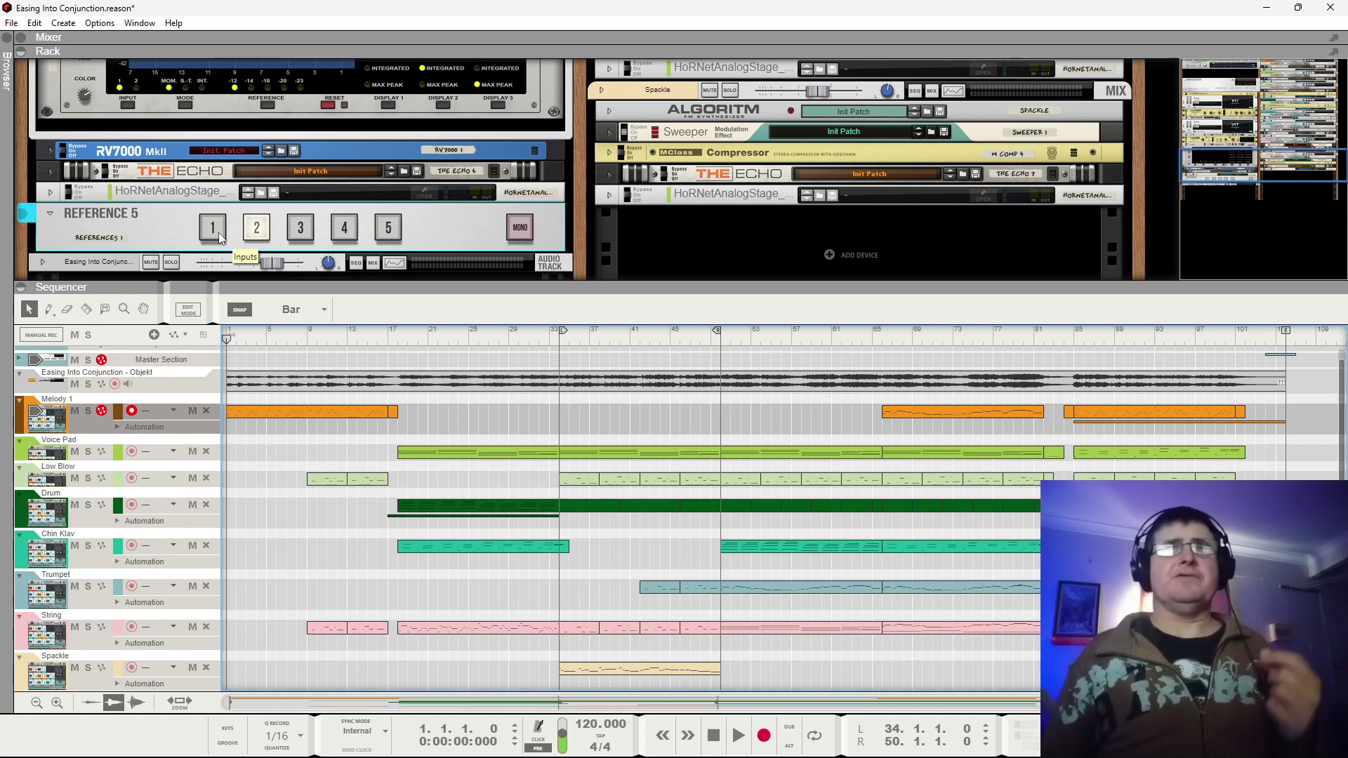
left_click_drag(346, 314, 700, 703)
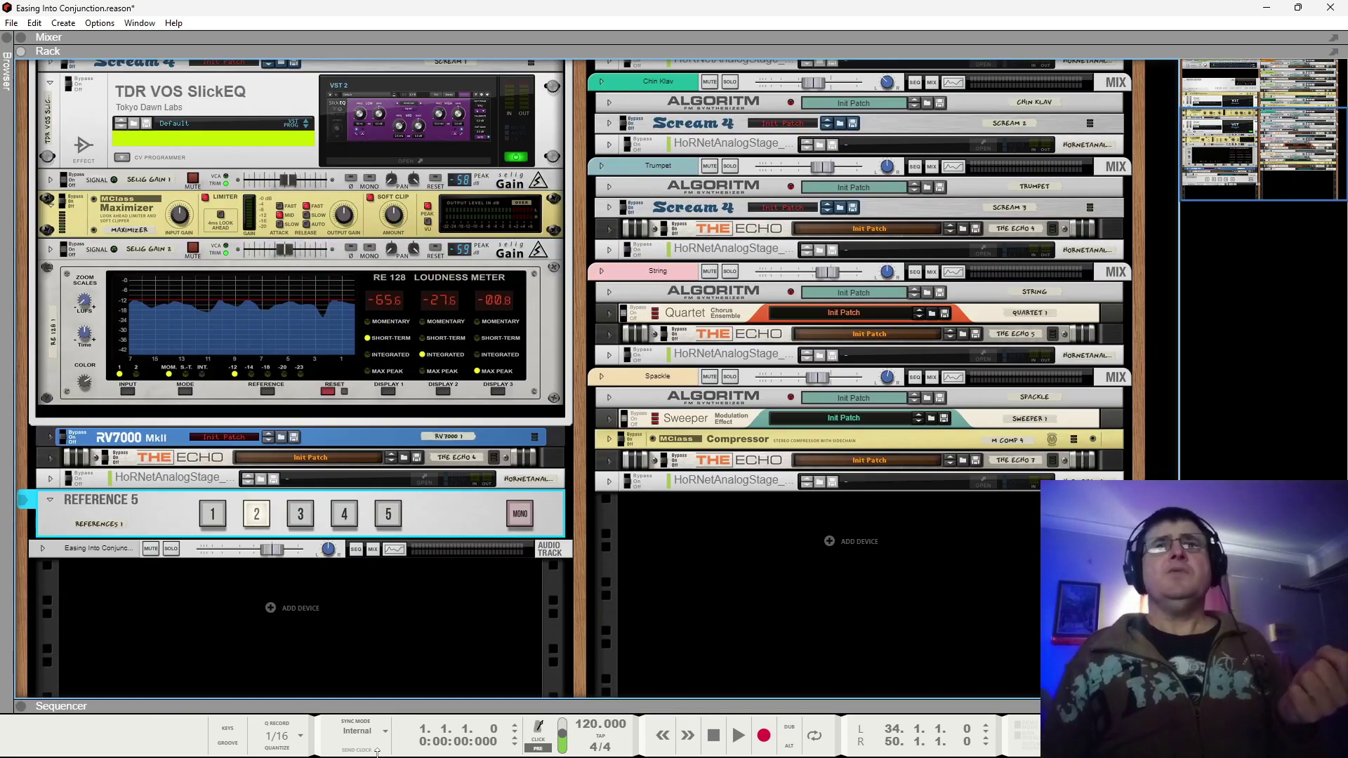
scroll(604, 590, "up", 5)
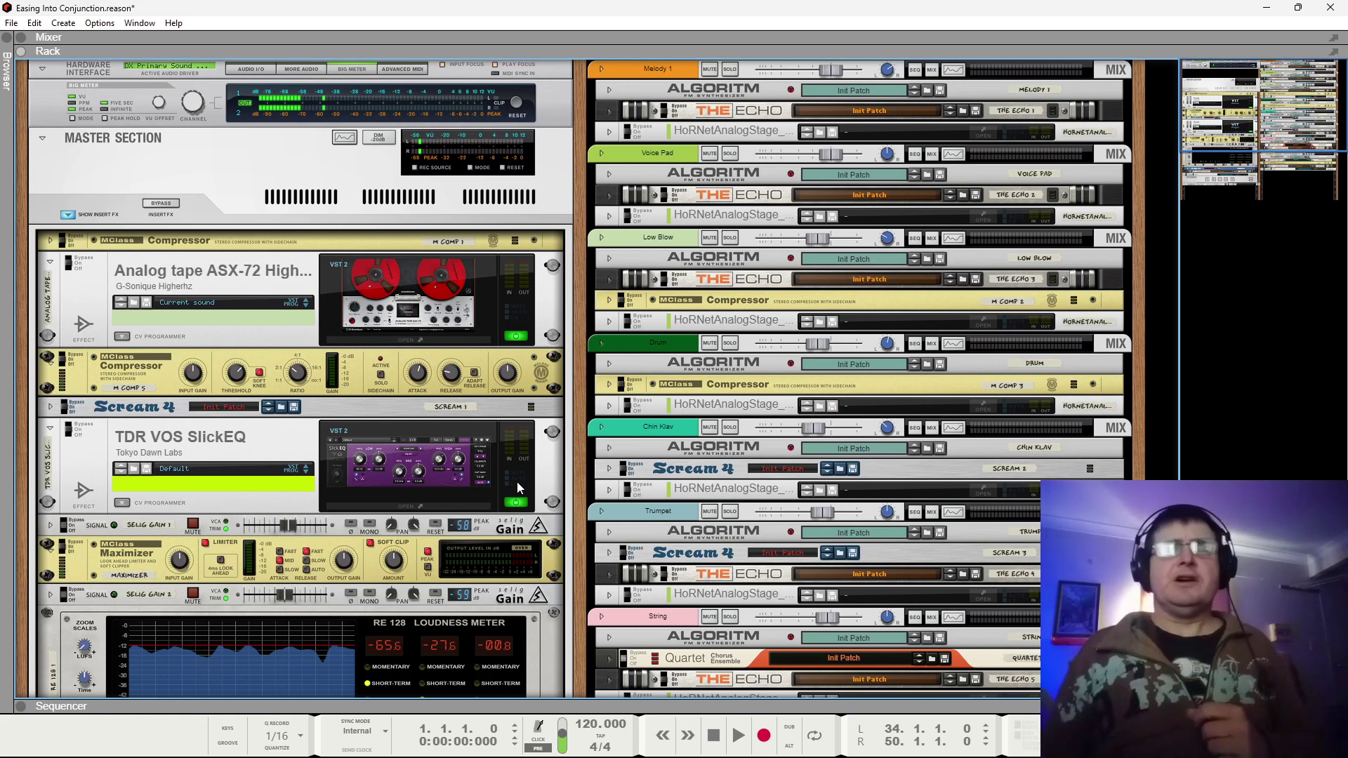
Bring the sequencer back below the rack and fold the Easing Into Conjunction audio track.
left_click_drag(672, 700, 645, 515)
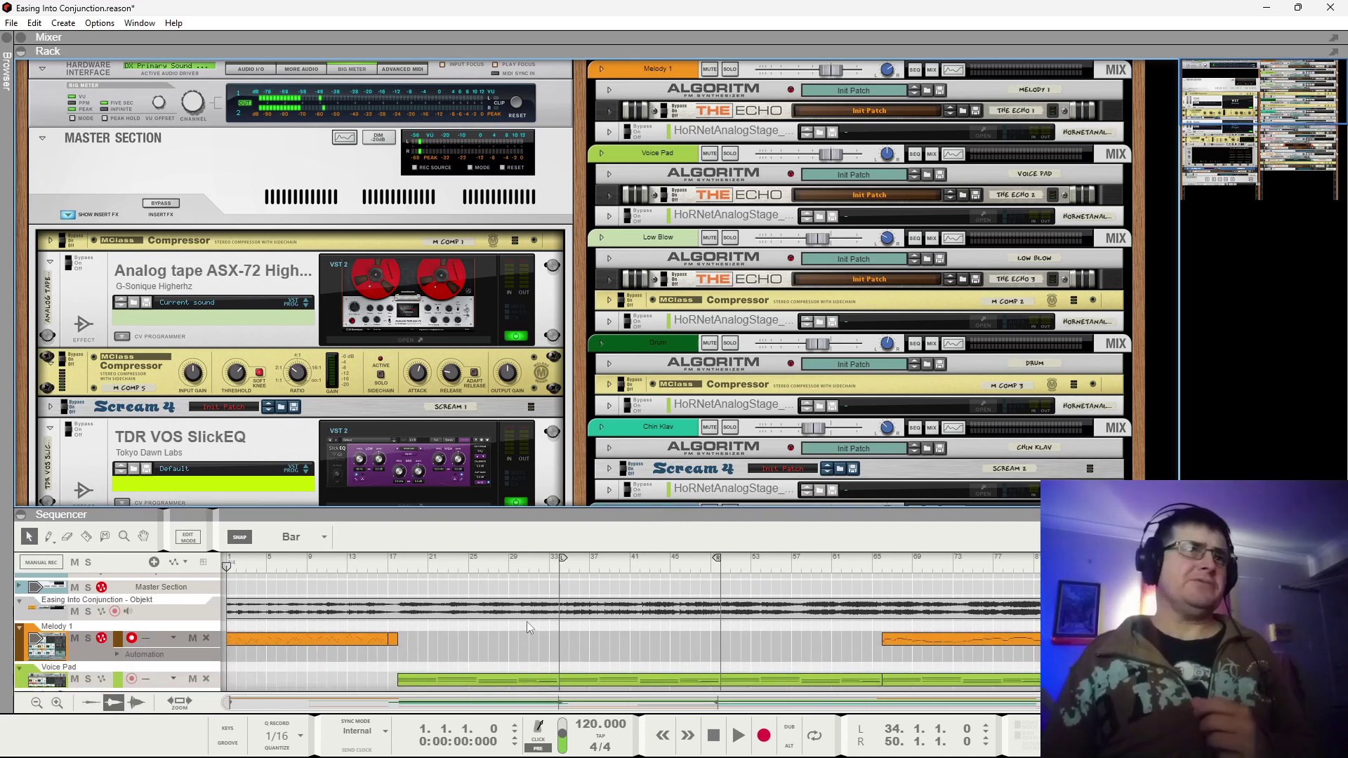
left_click(19, 601)
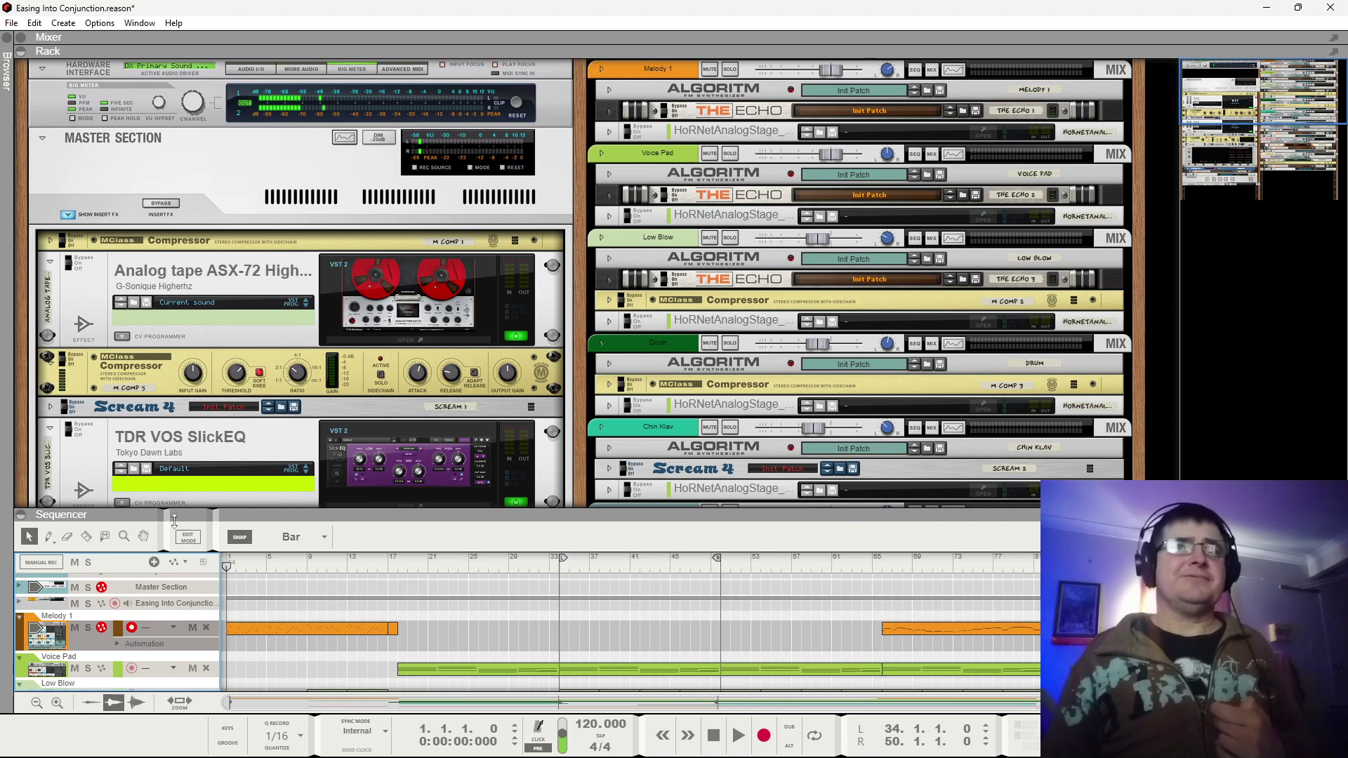
left_click(11, 22)
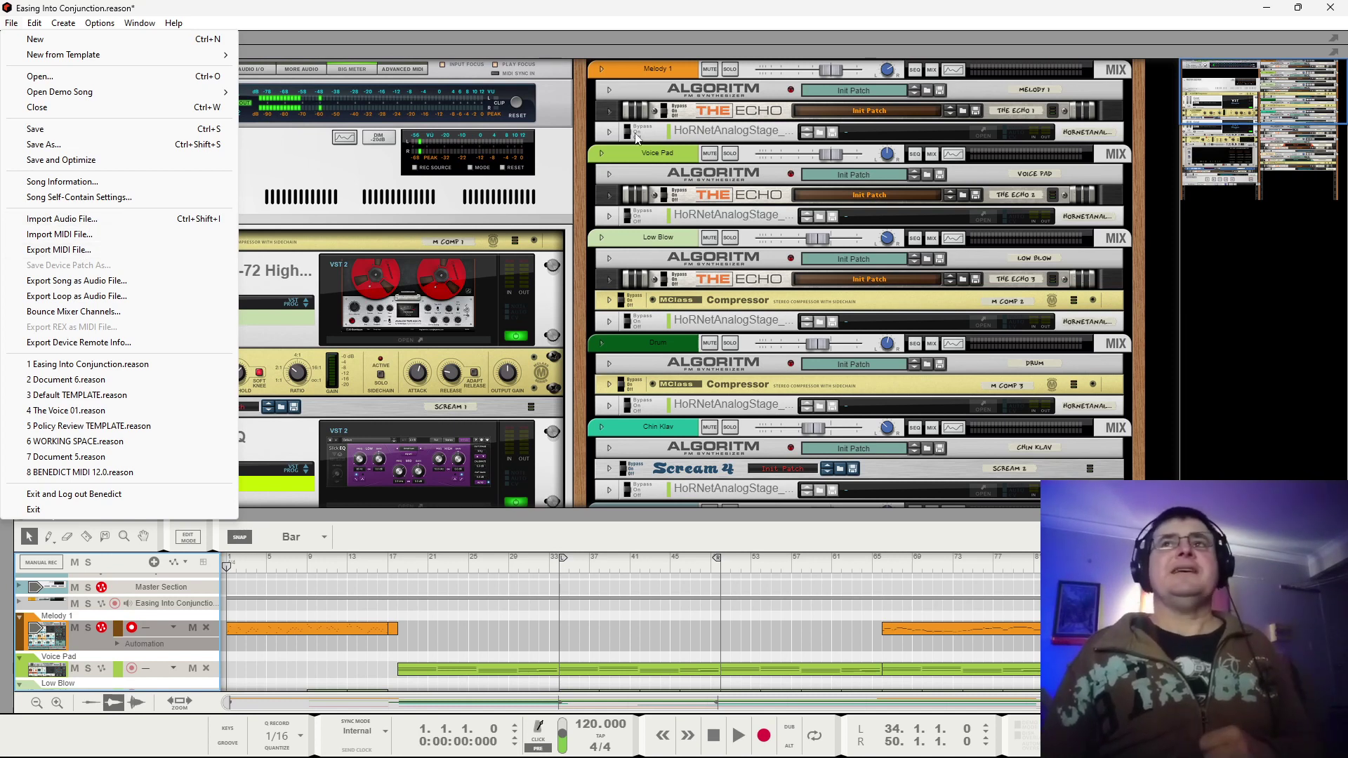
left_click(670, 525)
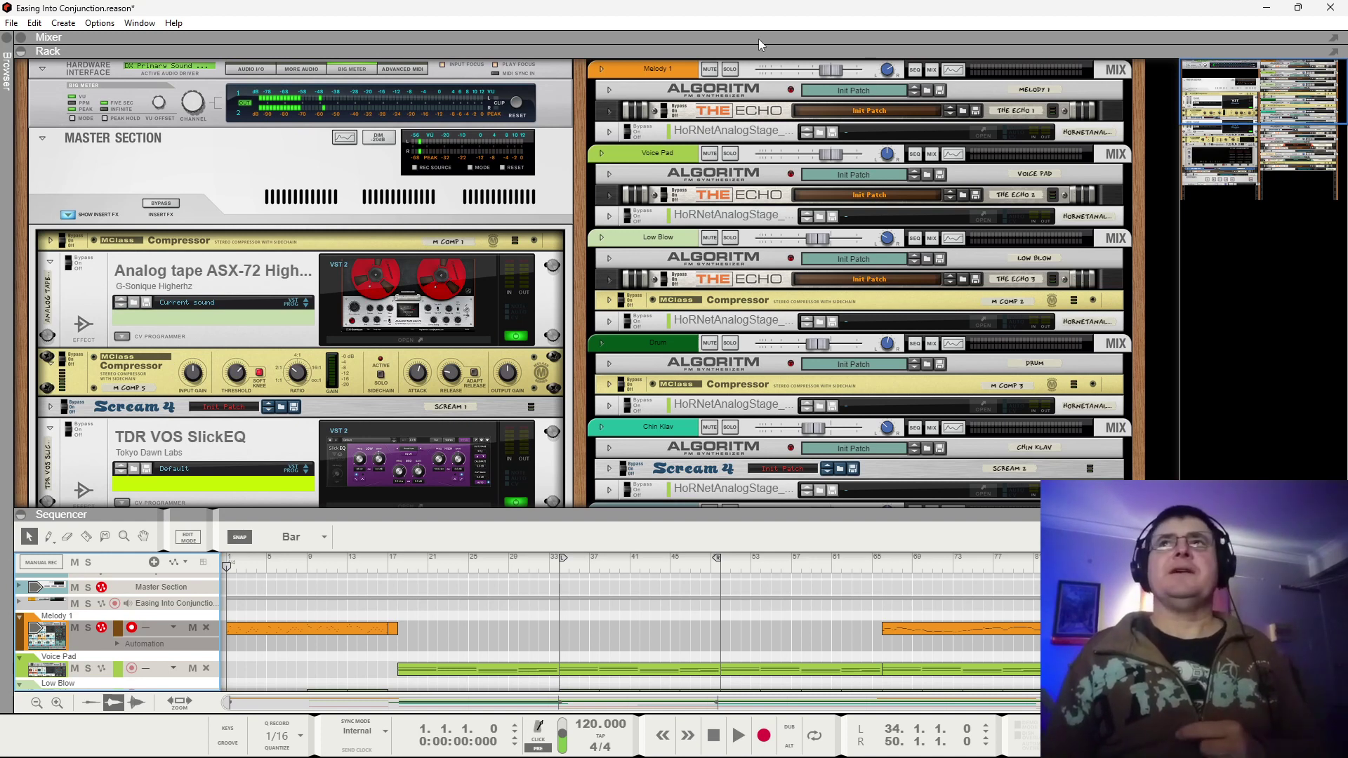
Expand the mixer above the rack to show the channel faders.
left_click_drag(757, 44, 772, 273)
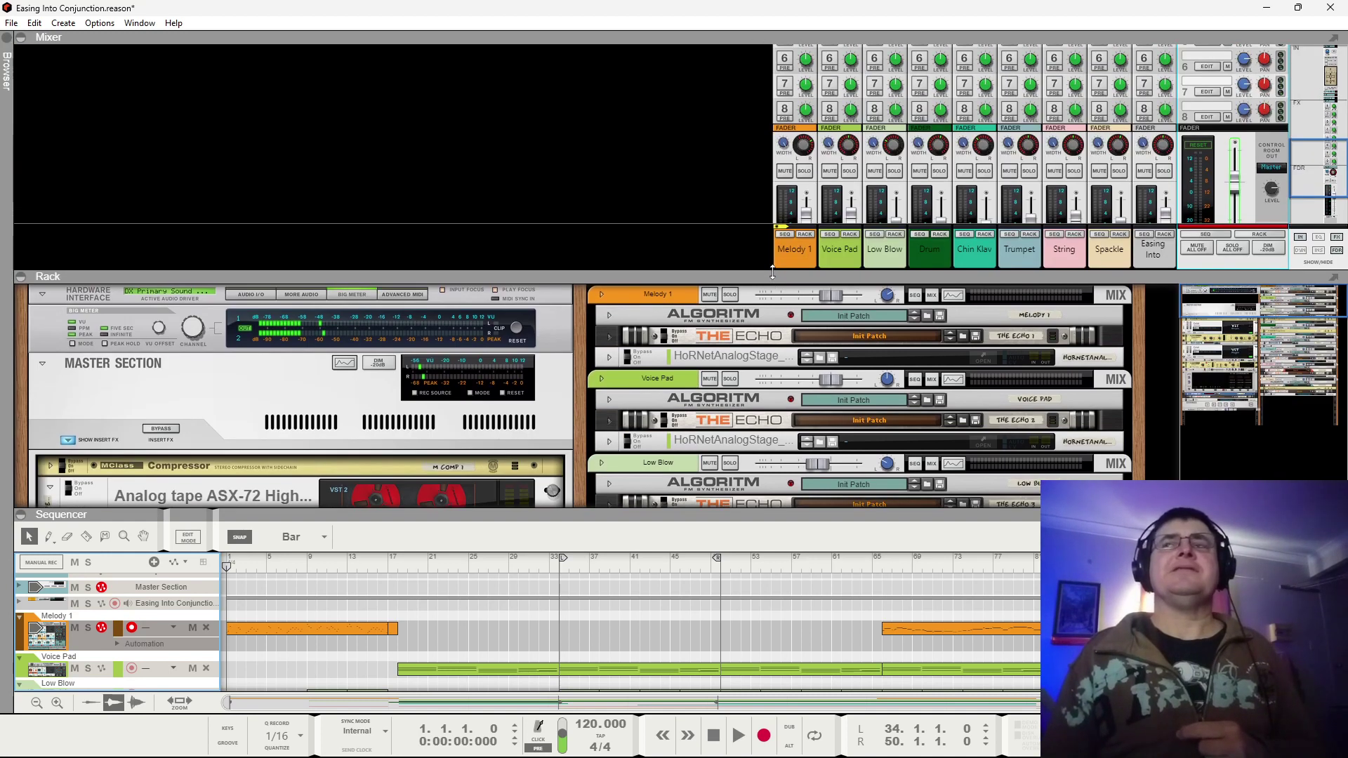
scroll(1031, 161, "down", 3)
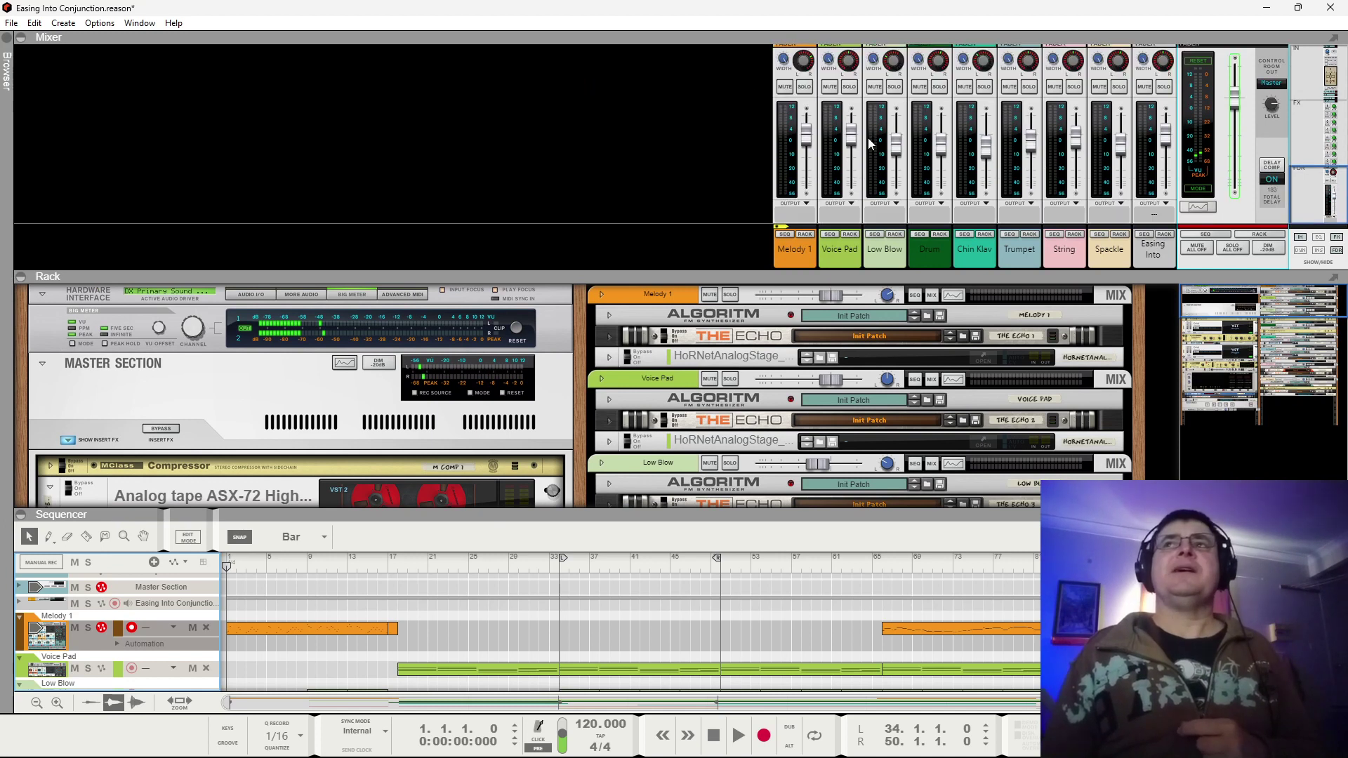
Mute all mixer channels from Voice Pad through Easing Into, leaving only Melody 1 audible.
left_click(838, 247)
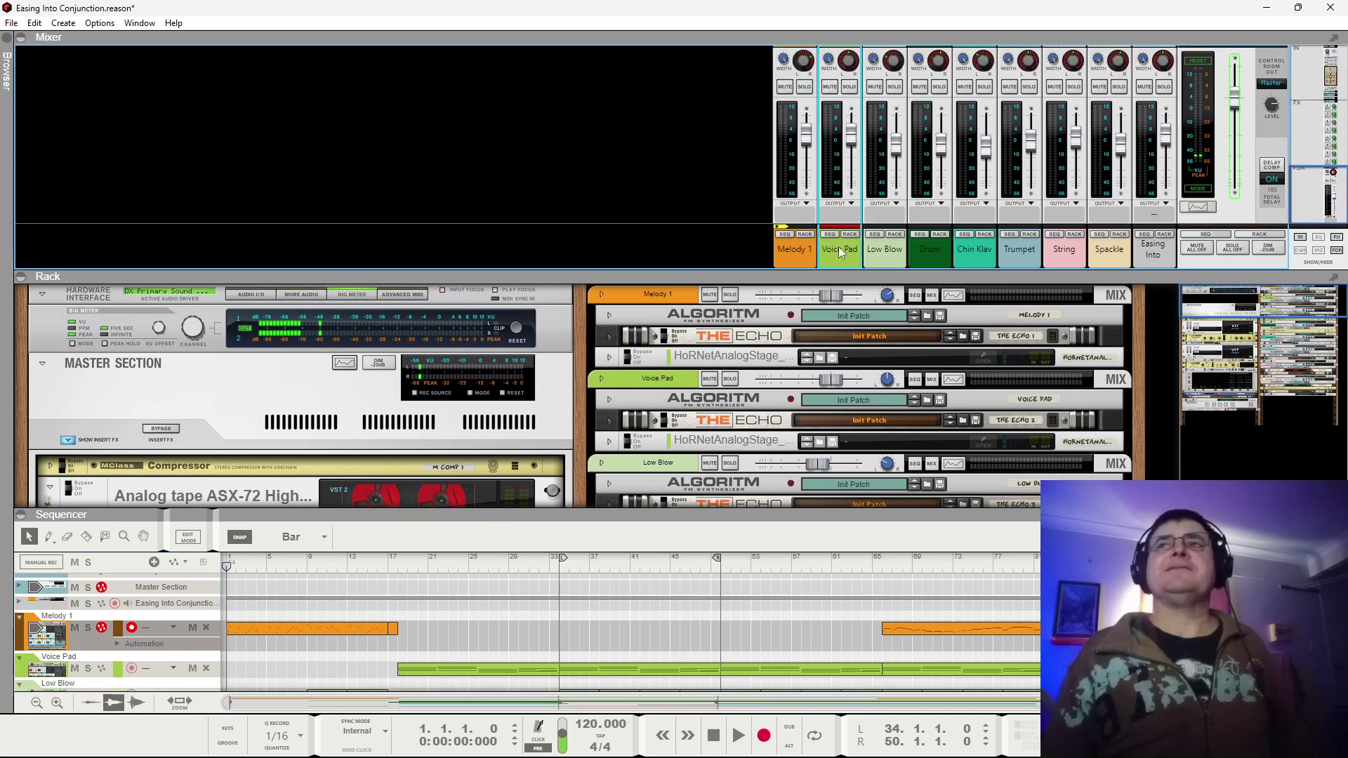
left_click(1153, 256, "shift")
left_click(829, 87)
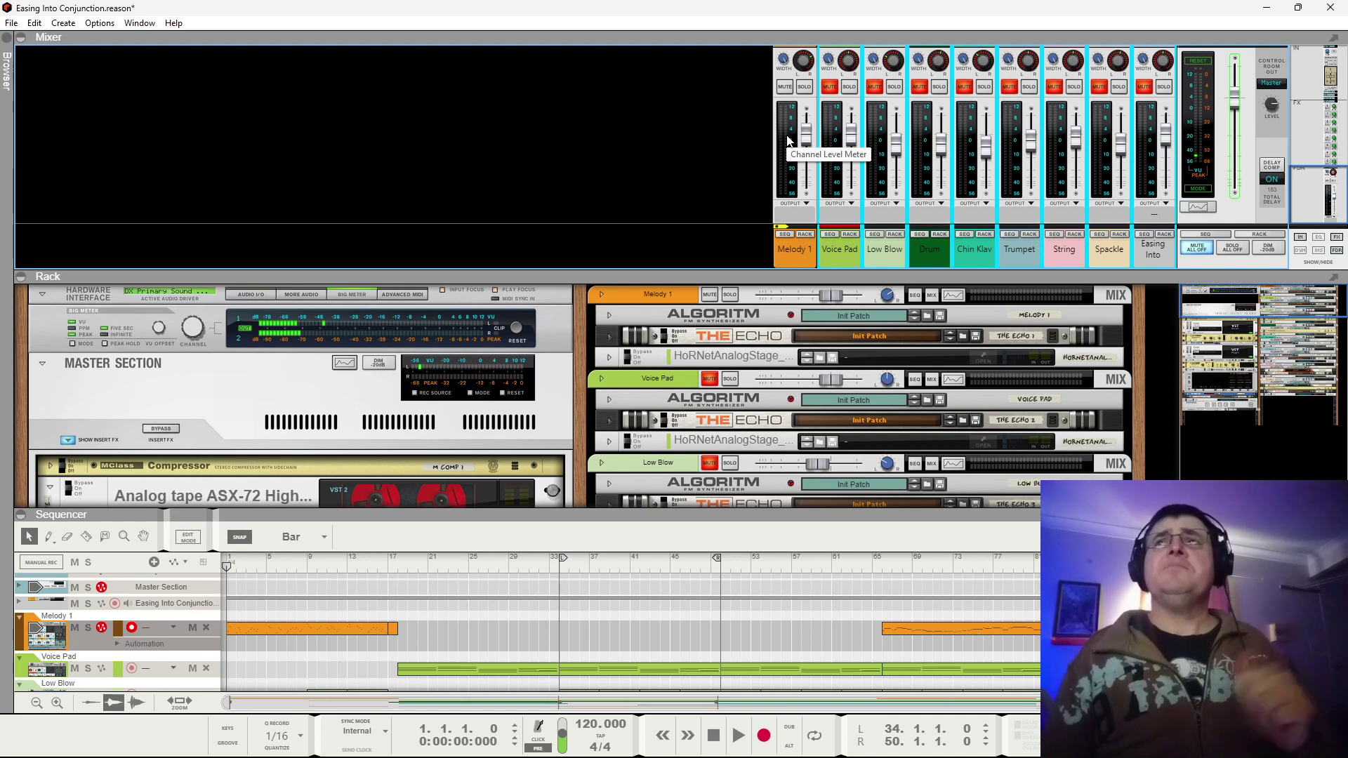
Unmute Voice Pad by itself, and clear the mutes on all remaining mixer channels.
left_click(830, 106)
left_click(830, 86)
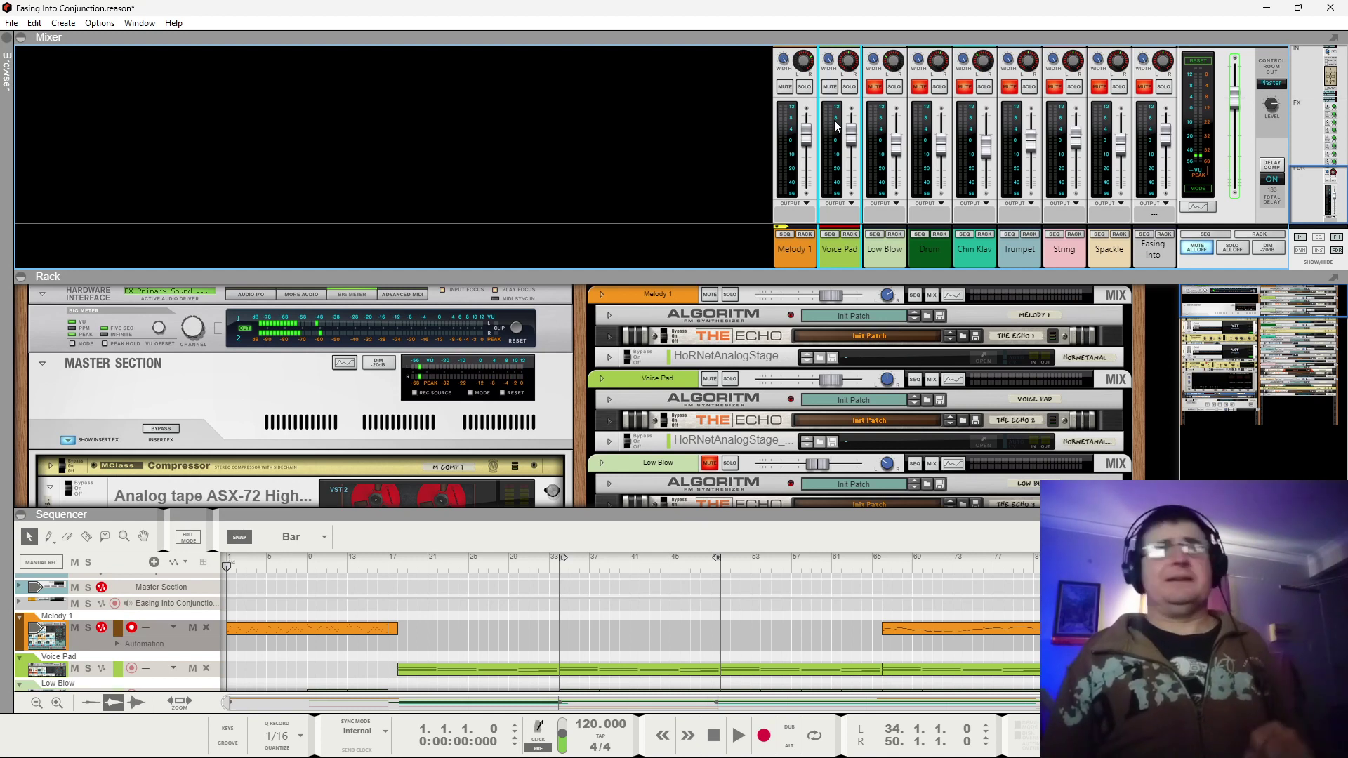
left_click(1196, 249)
Collapse the mixer and play the song from bar 42 with Reference 5 on input 1.
left_click_drag(992, 280, 983, 52)
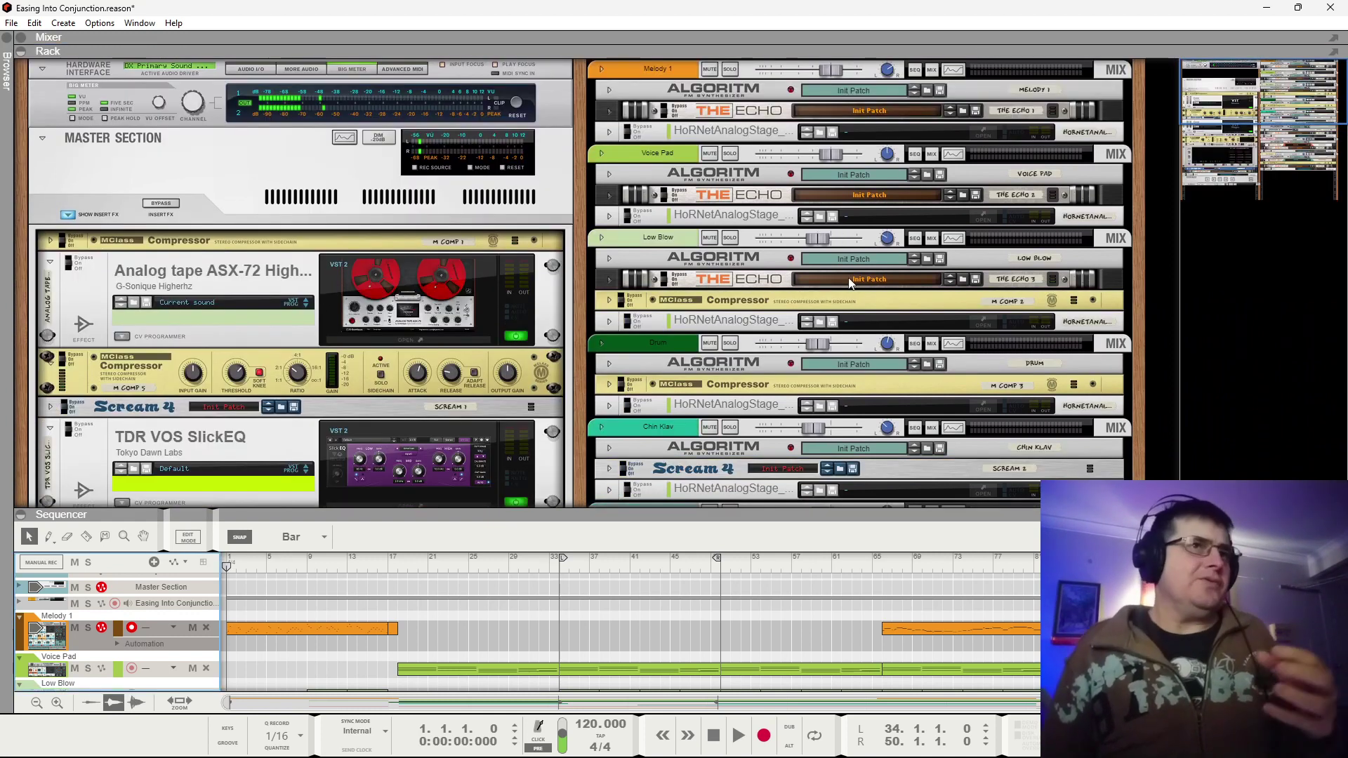
left_click(639, 575)
scroll(394, 369, "down", 10)
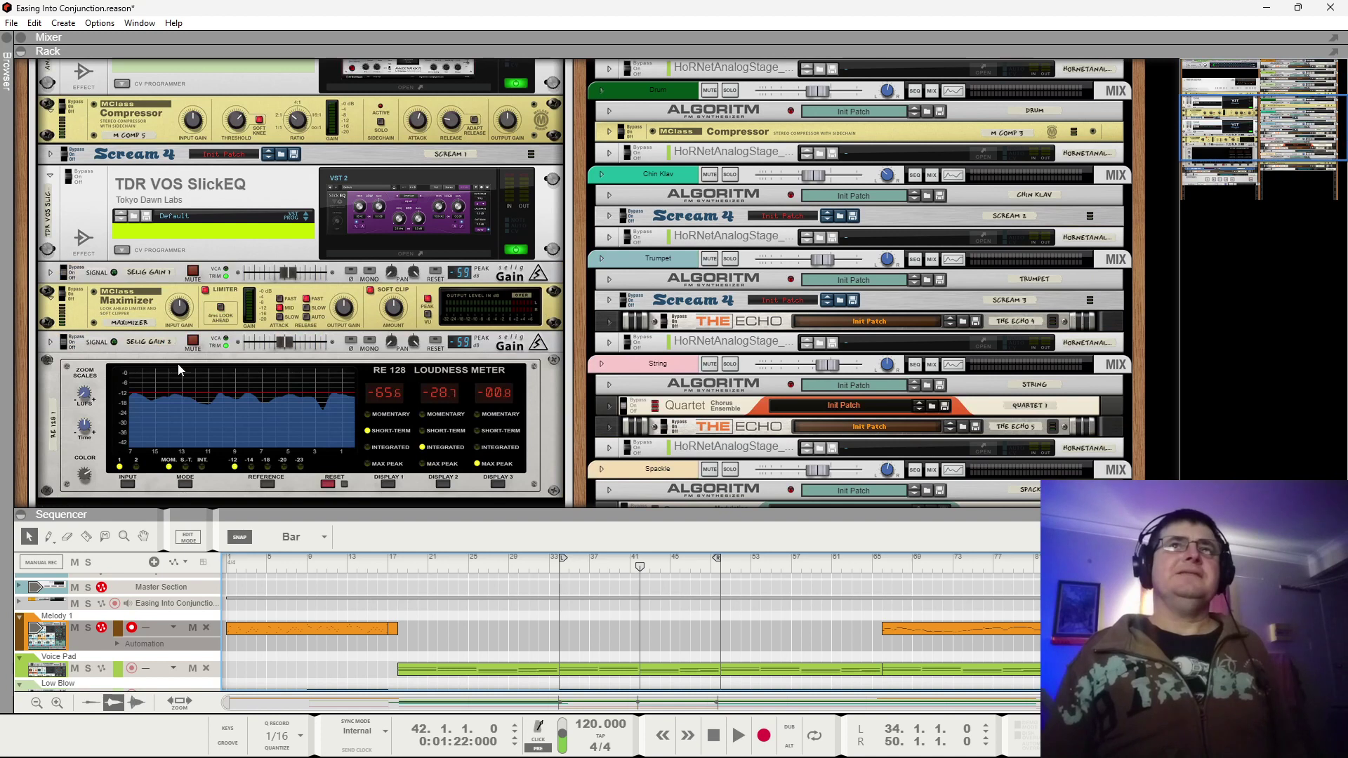
left_click(214, 402)
key("space")
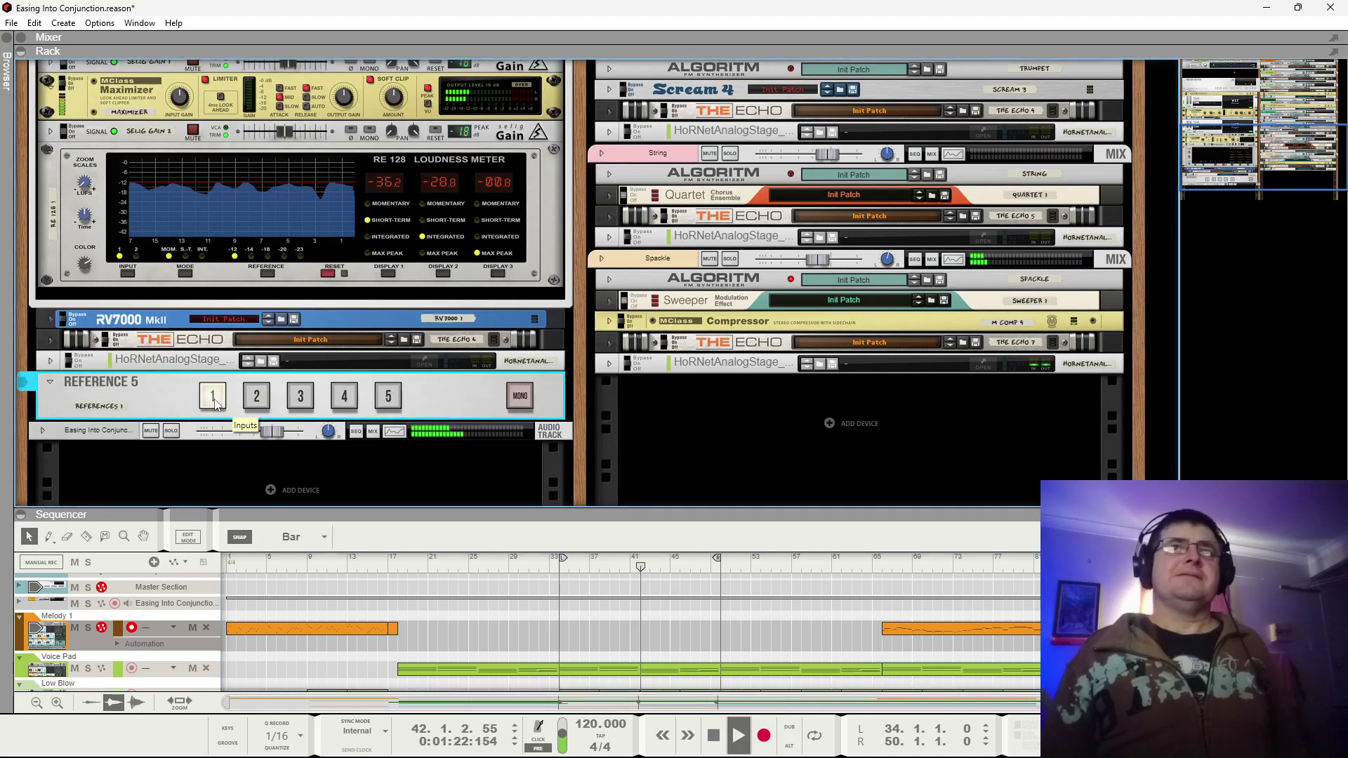
Alternate Reference 5 between inputs 1 and 2 during the passage, finish on input 2, and stop playback.
left_click(260, 402)
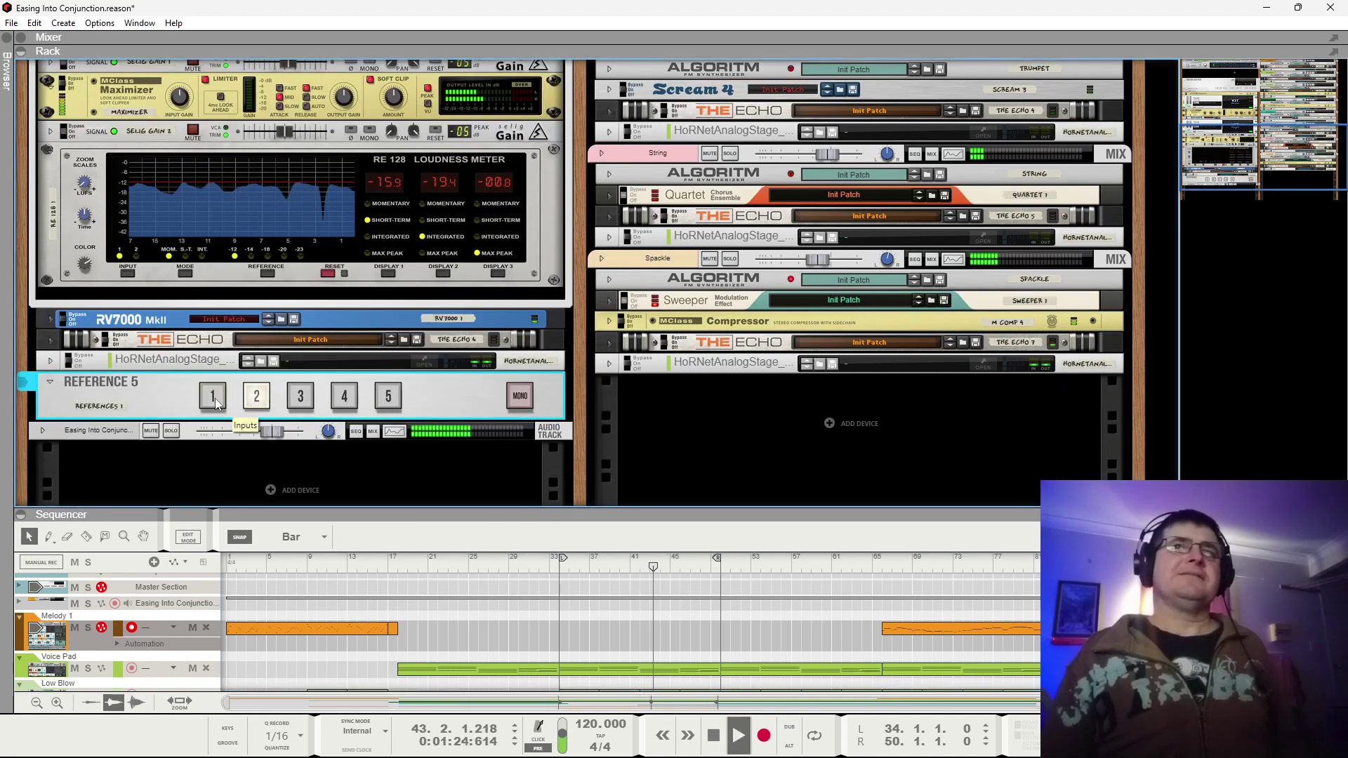
left_click(257, 401)
left_click(257, 402)
left_click(247, 401)
left_click(249, 400)
left_click(254, 401)
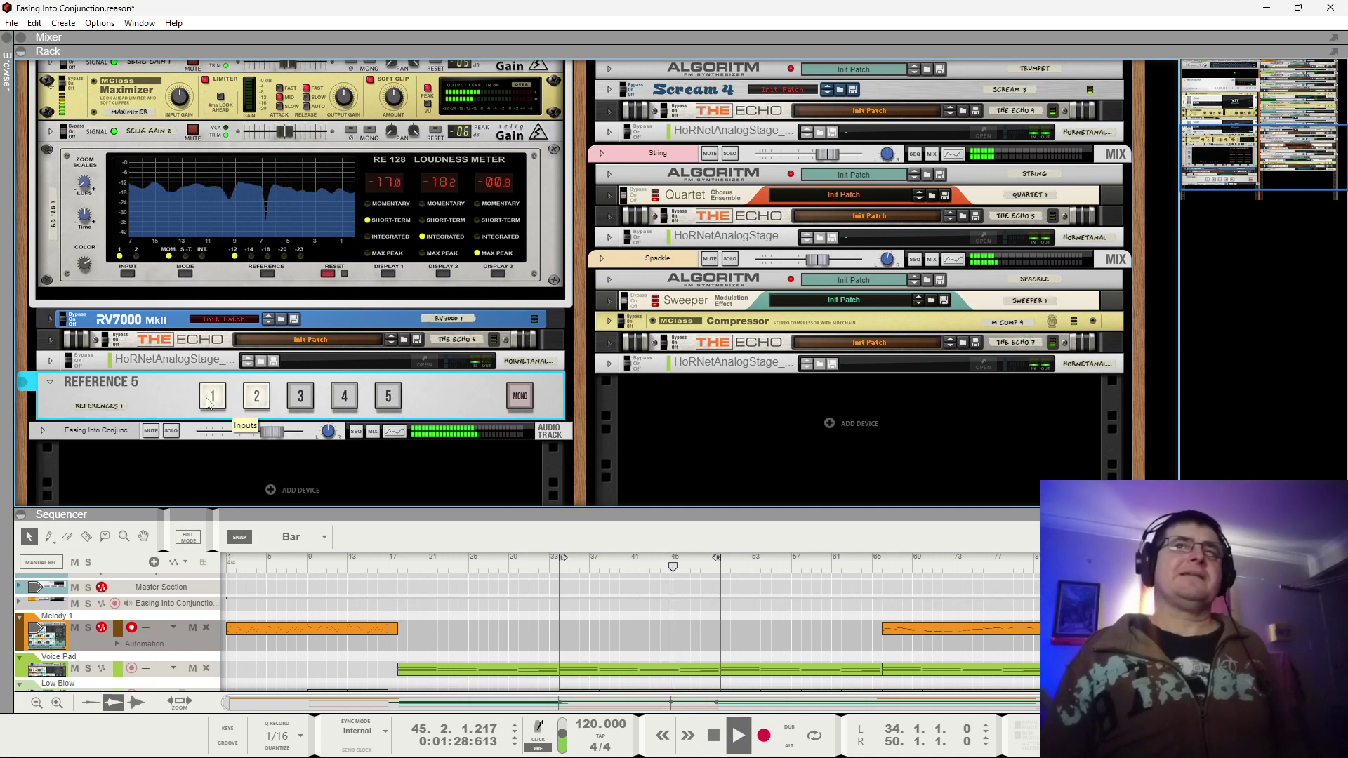
left_click(259, 400)
key("space")
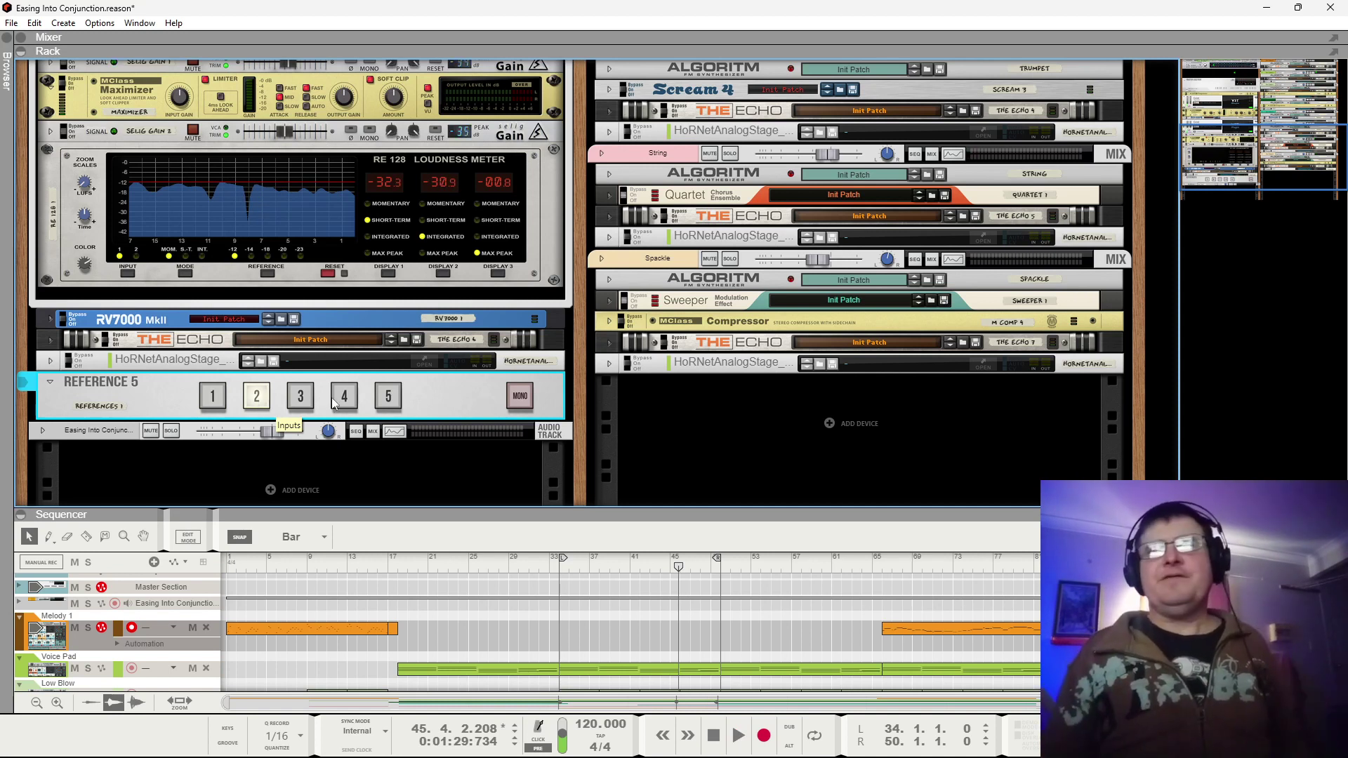
Play from bar 66, switching Reference 5 to input 1 and back to input 2, and stop playback.
left_click(882, 563)
key("space")
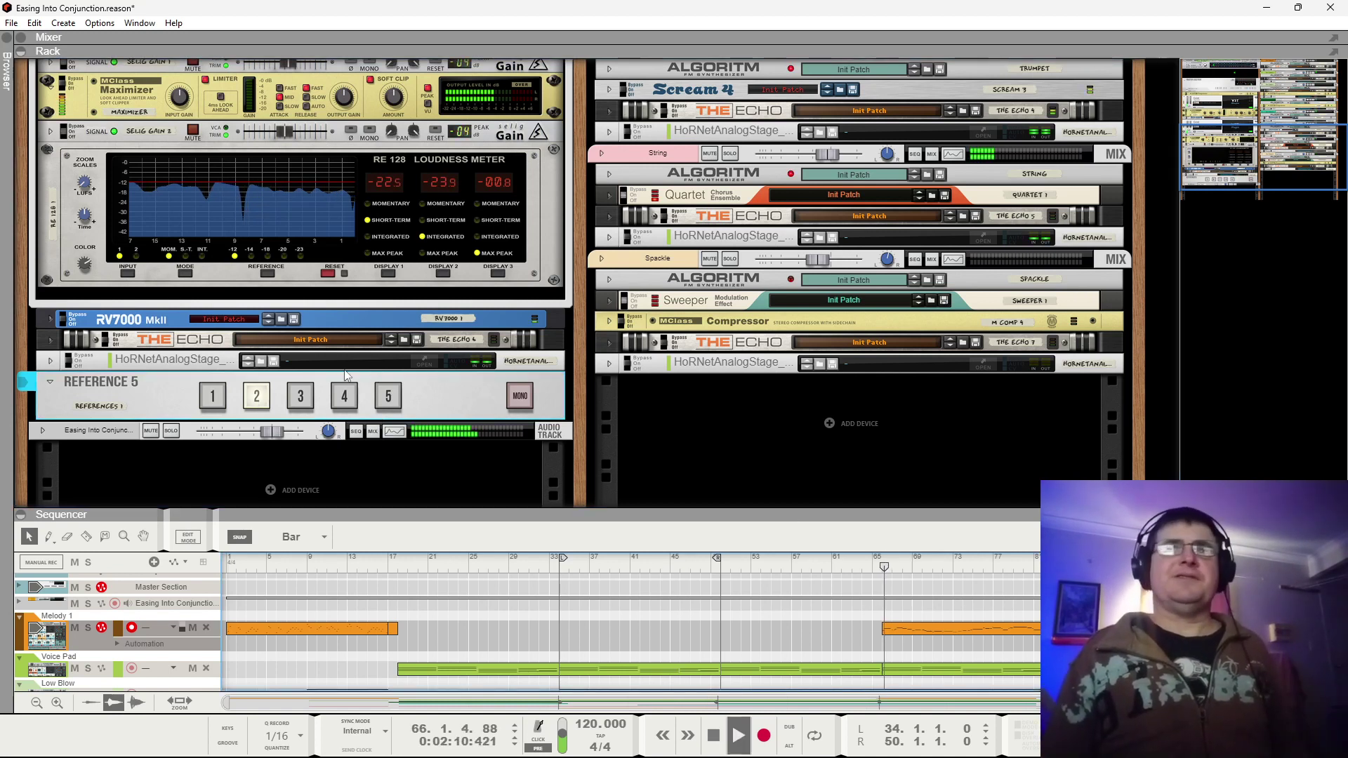
left_click(212, 397)
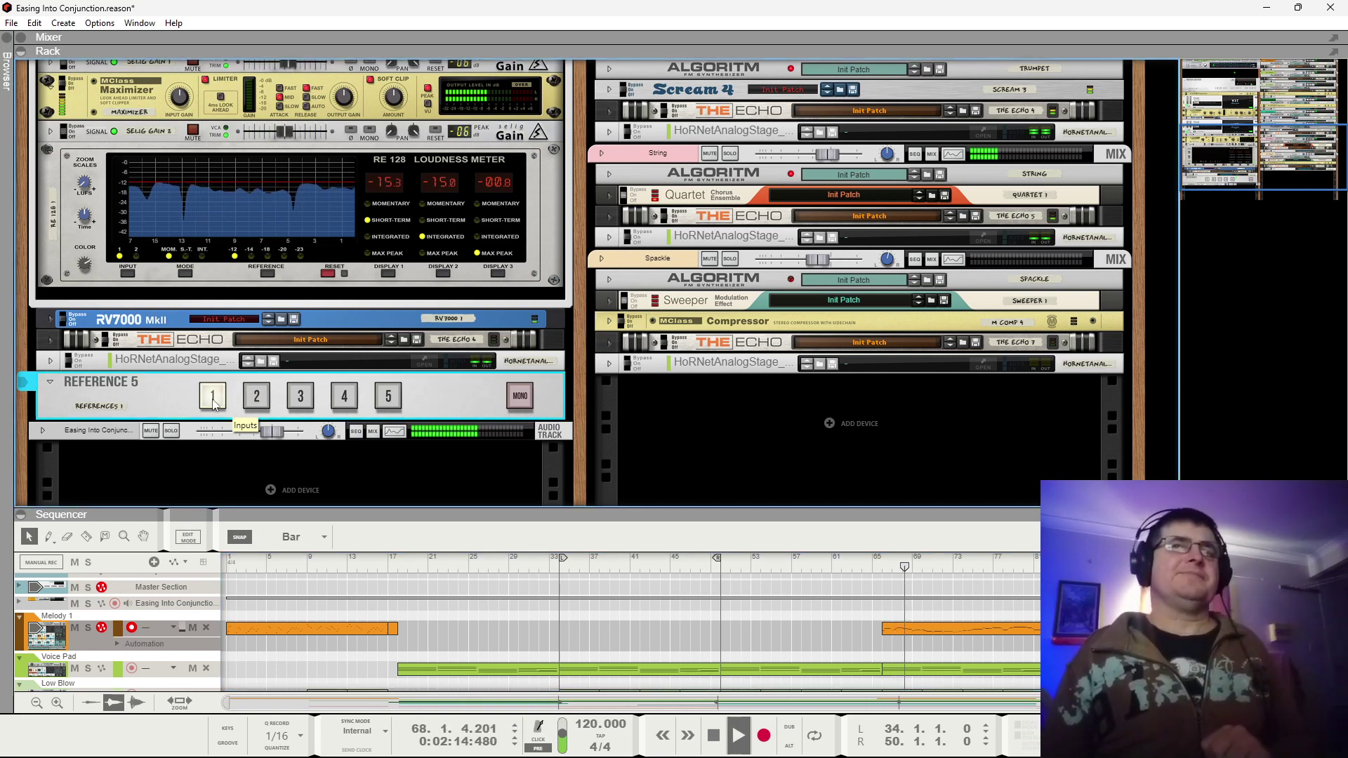
left_click(257, 398)
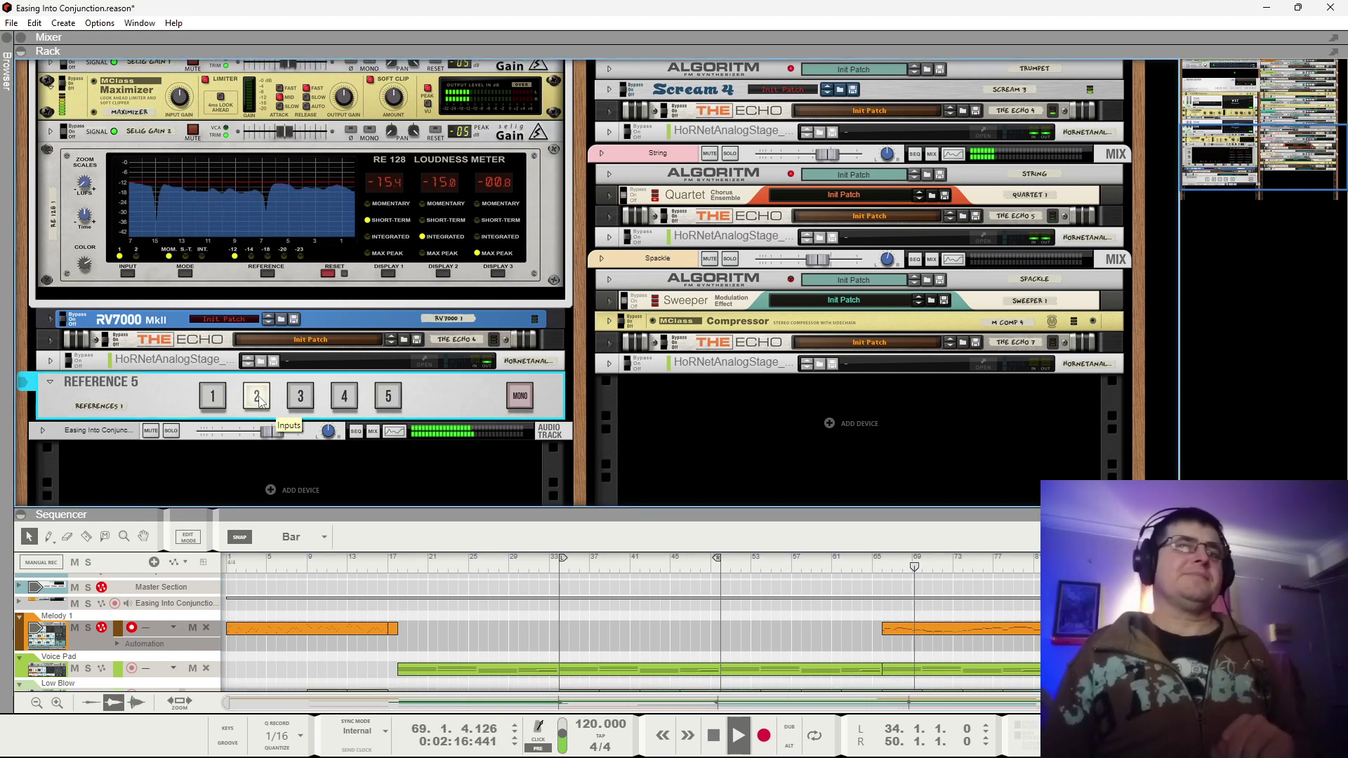
key("space")
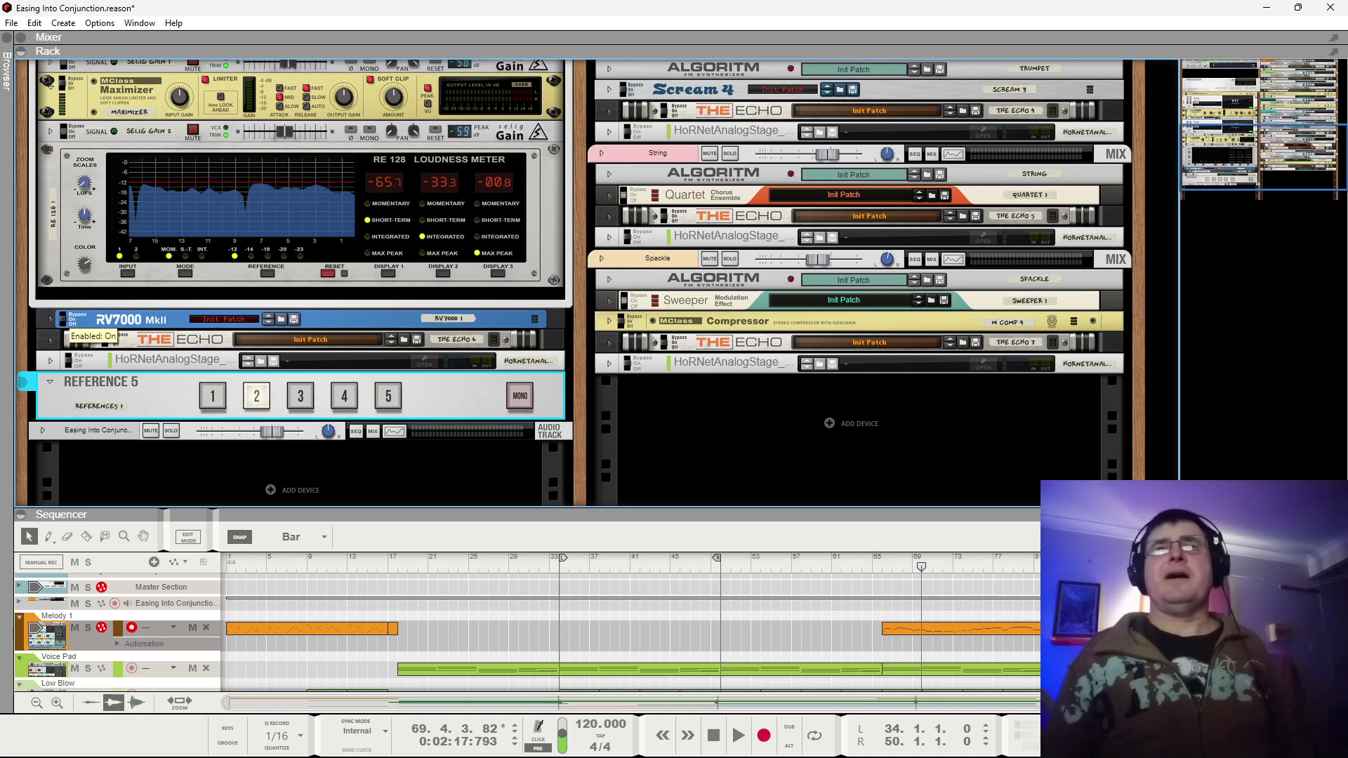
Collapse the sequencer so the rack takes up the full working area, and show the top of the rack.
scroll(295, 463, "down", 2)
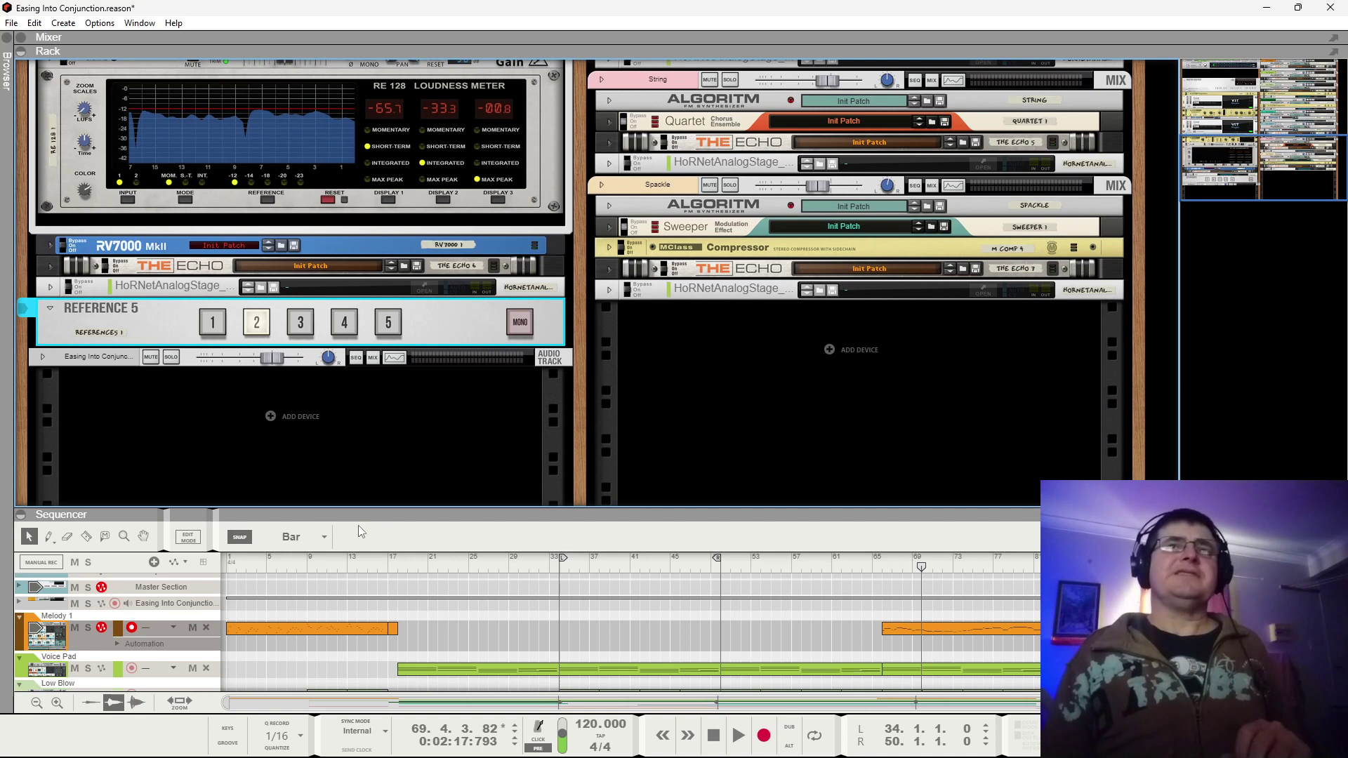
left_click_drag(461, 504, 462, 470)
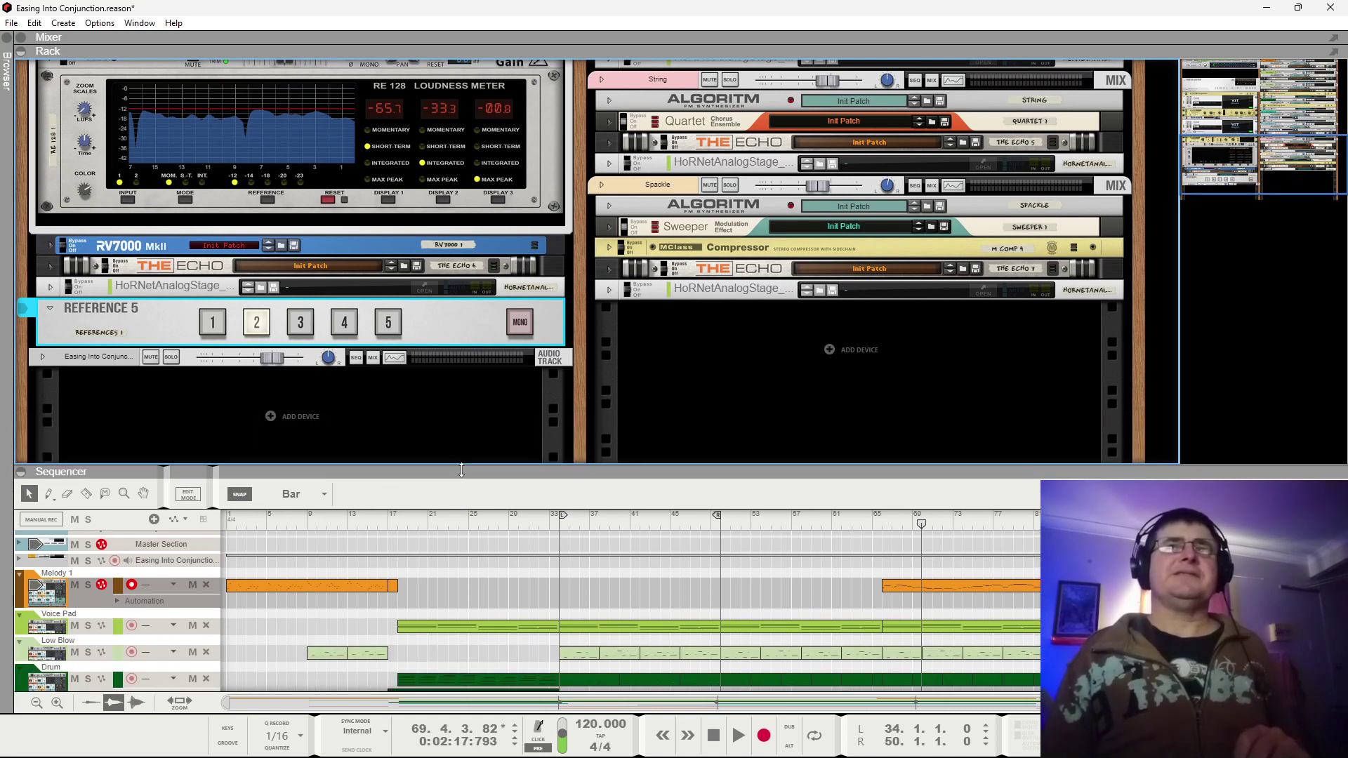
left_click_drag(647, 479, 641, 687)
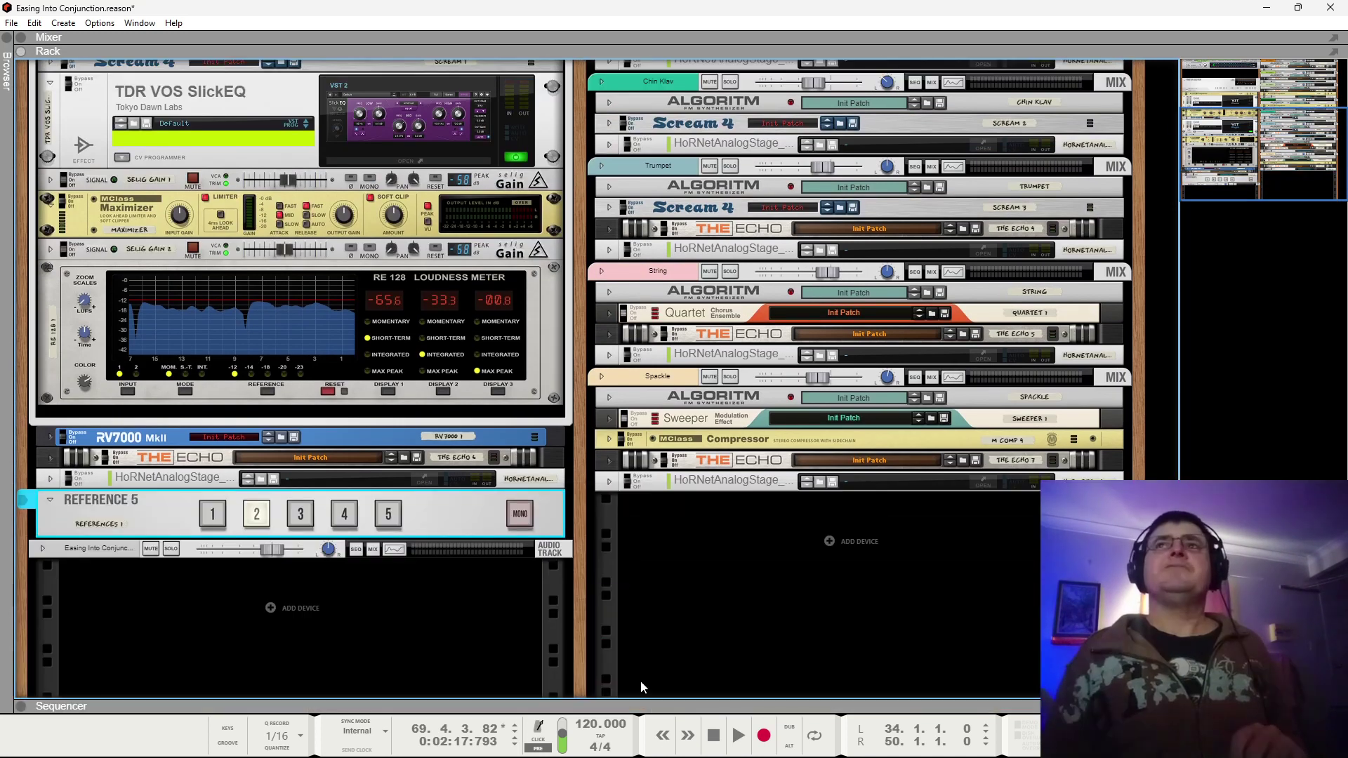
scroll(632, 281, "up", 6)
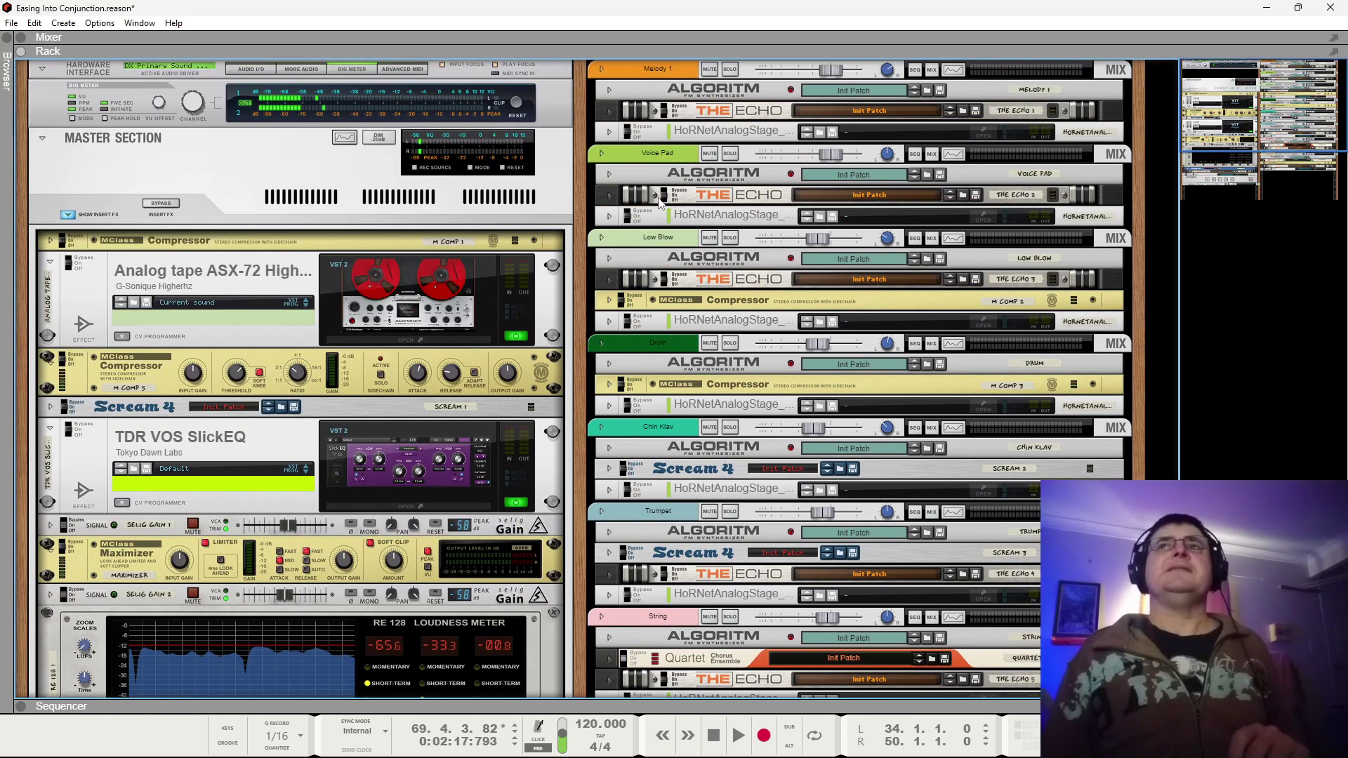
Unfold Melody 1's Algoritm synthesizer to review its operators, modulation and effects, and fold it again.
left_click(655, 92)
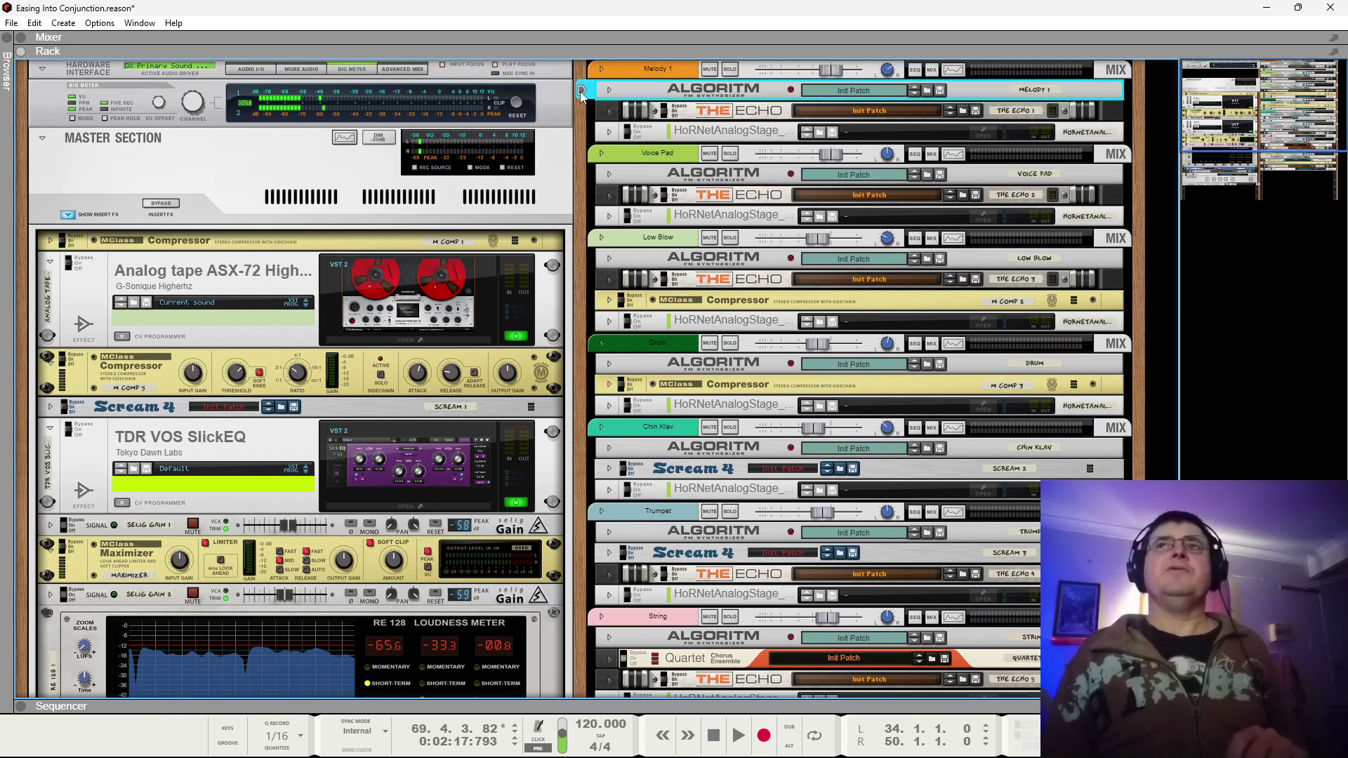
left_click(610, 90)
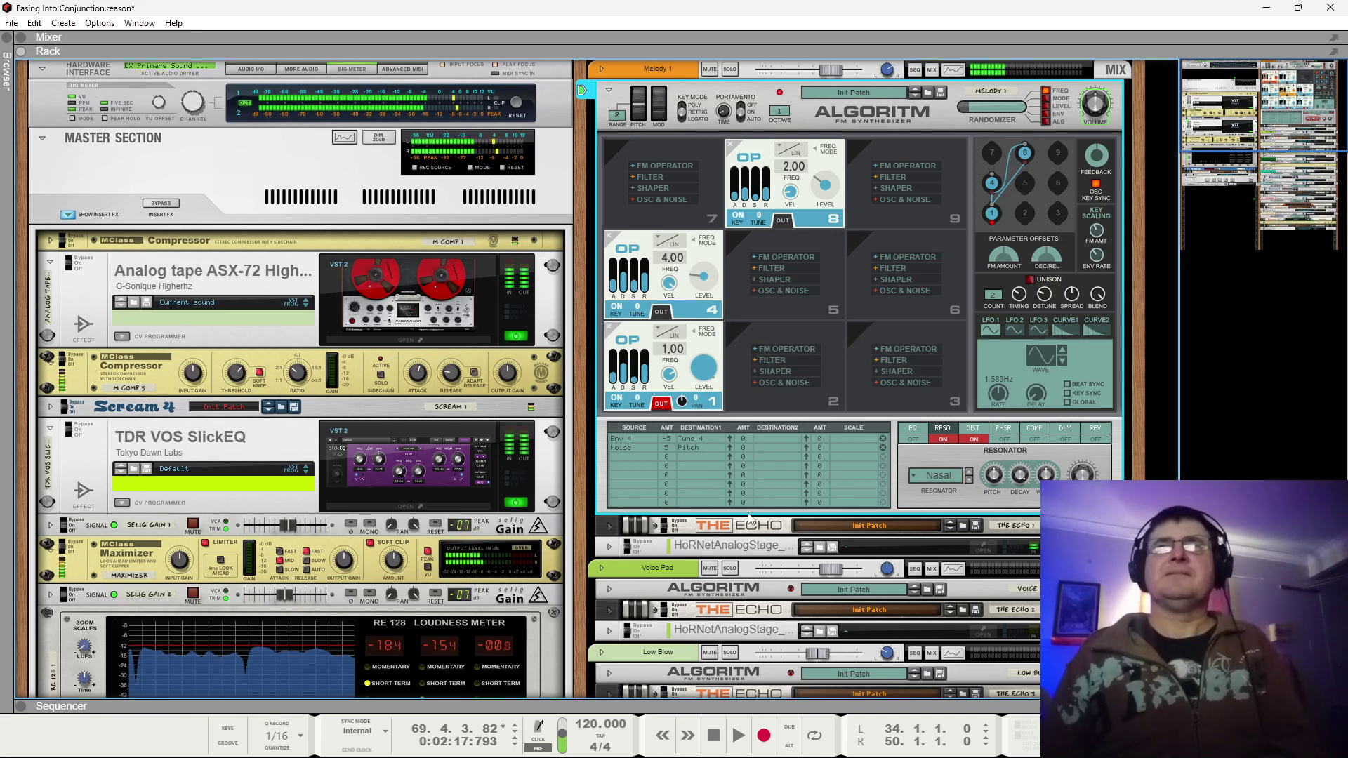
left_click(672, 524)
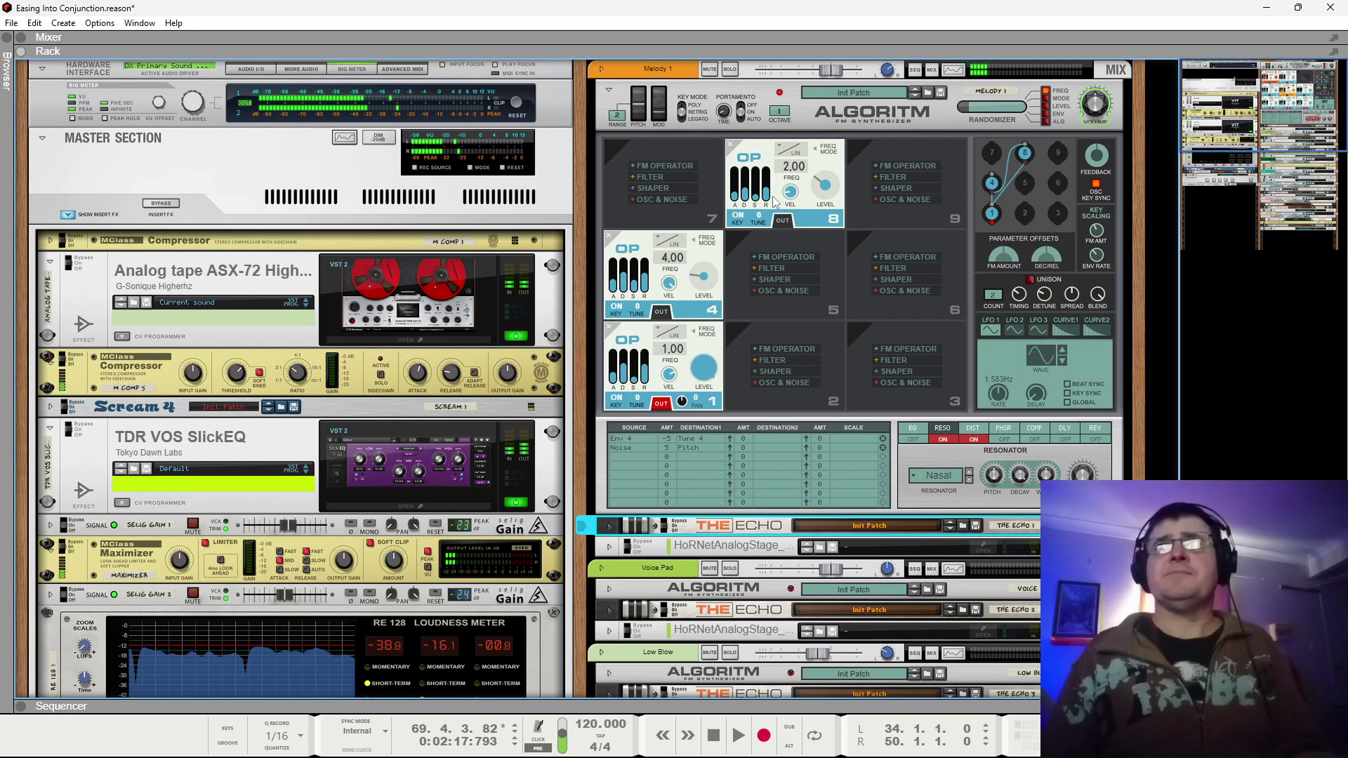
left_click(611, 92)
left_click(610, 90)
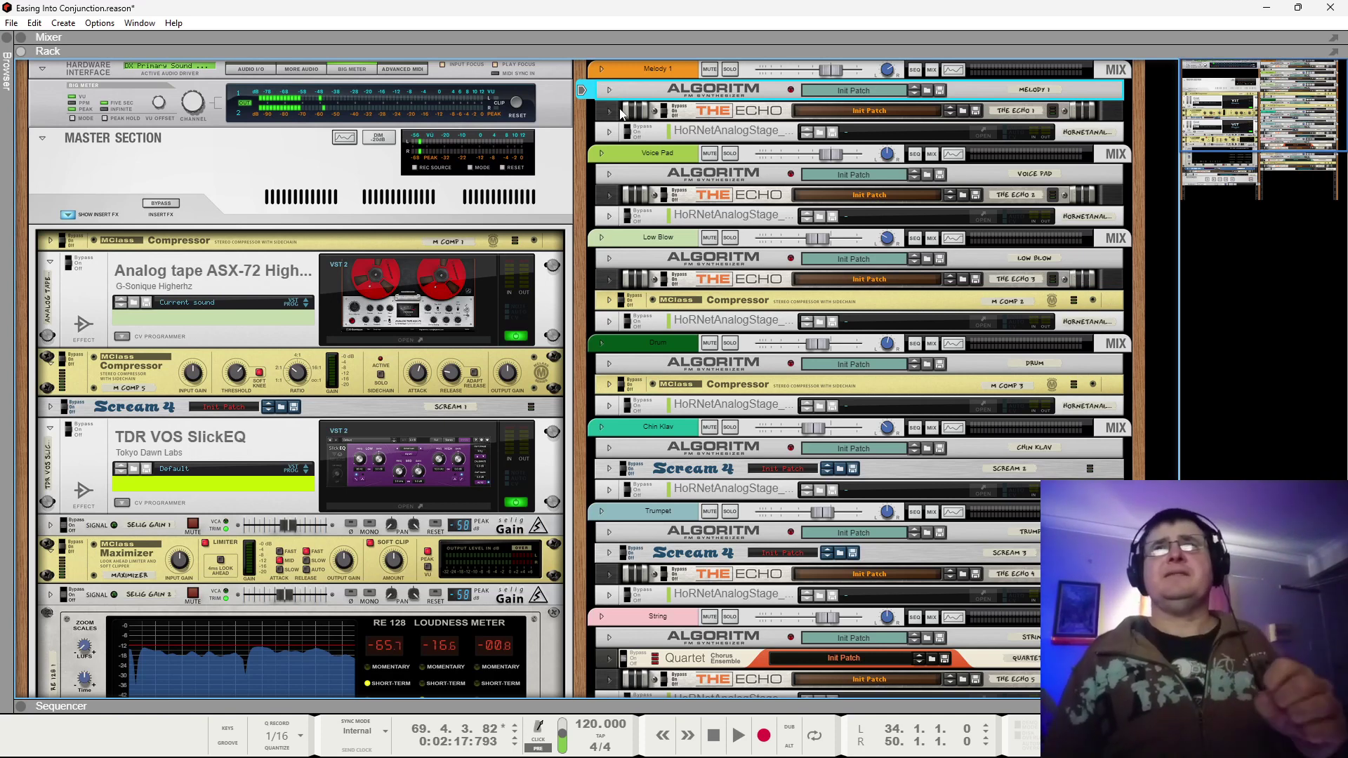
Unfold Voice Pad's Algoritm synthesizer to review its operator layout and modulation, and fold it again.
left_click(625, 172)
left_click(609, 176)
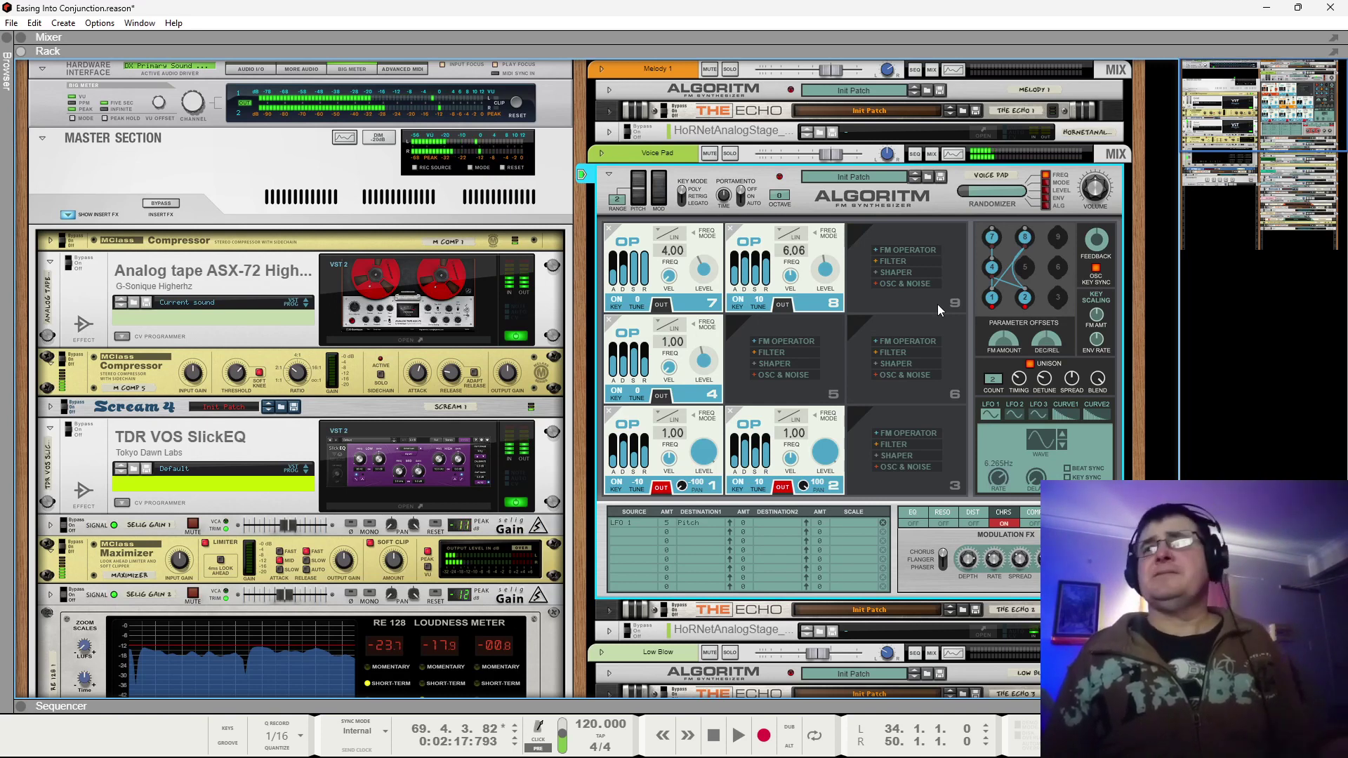
left_click(609, 175)
Unfold the Low Blow and Drum Algoritm synthesizers in turn to review their operator settings, folding each one again.
left_click(631, 261)
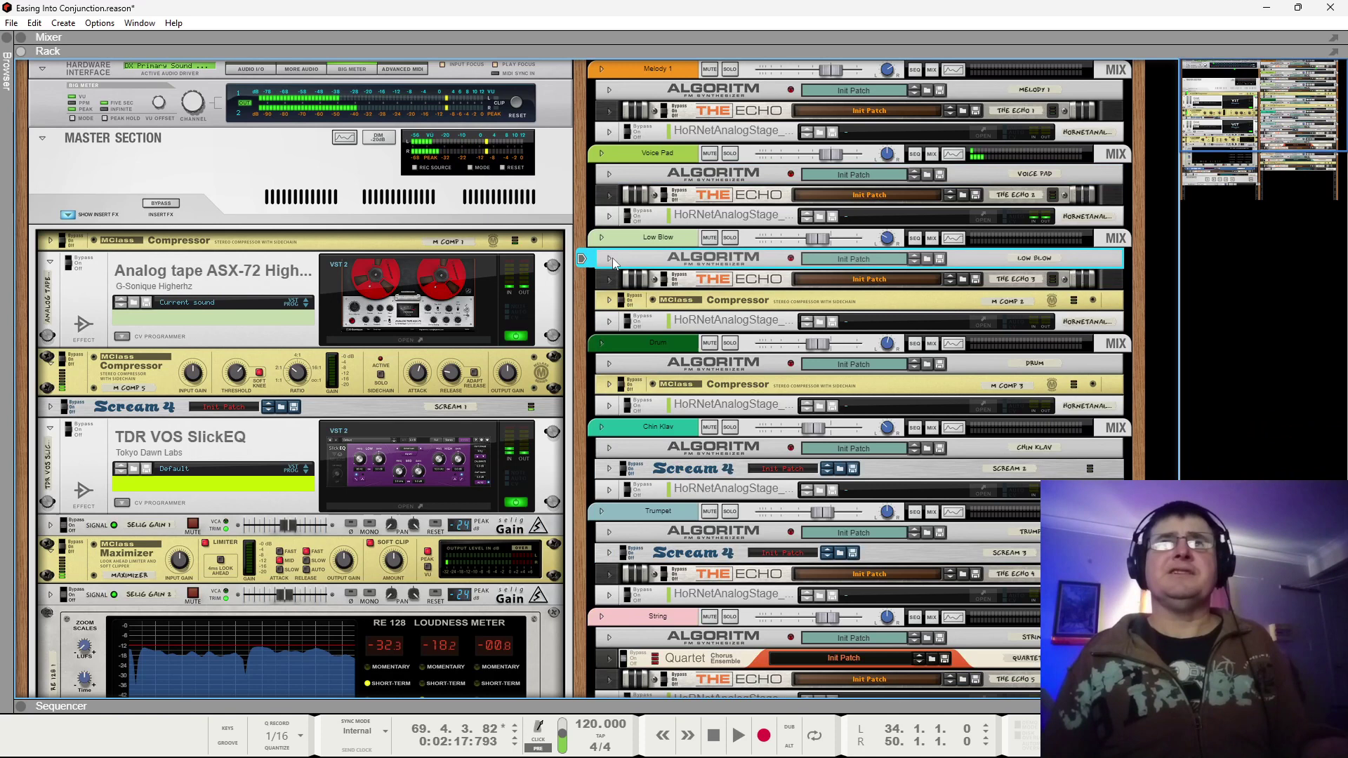
left_click(611, 259)
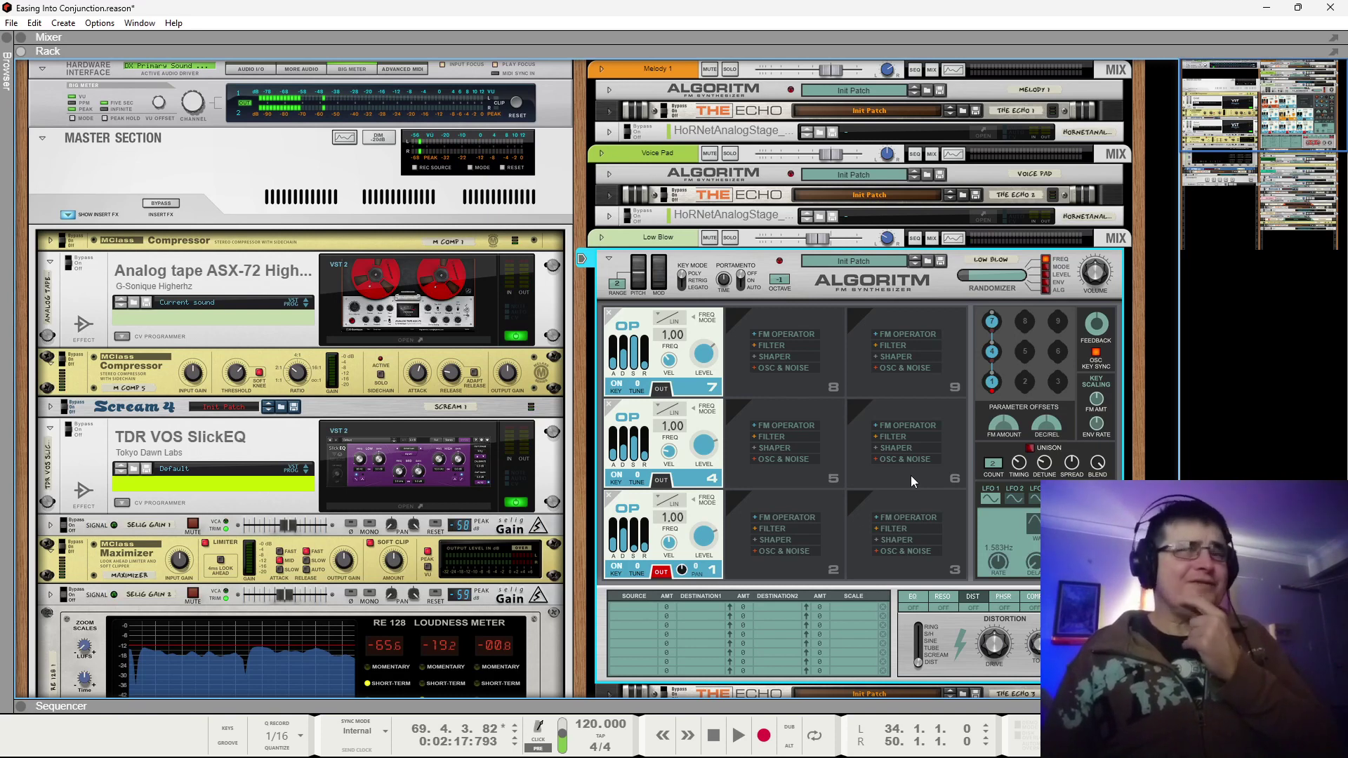
left_click(610, 262)
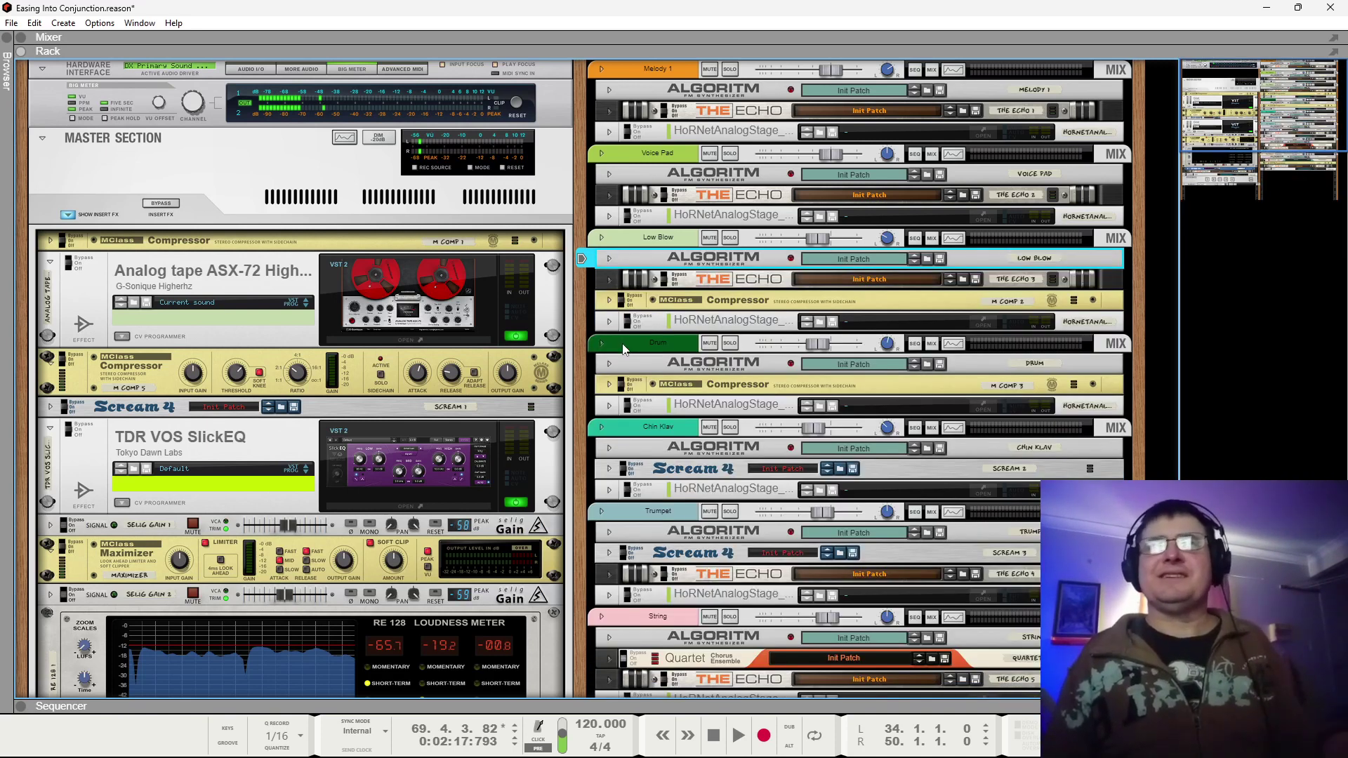
left_click(610, 364)
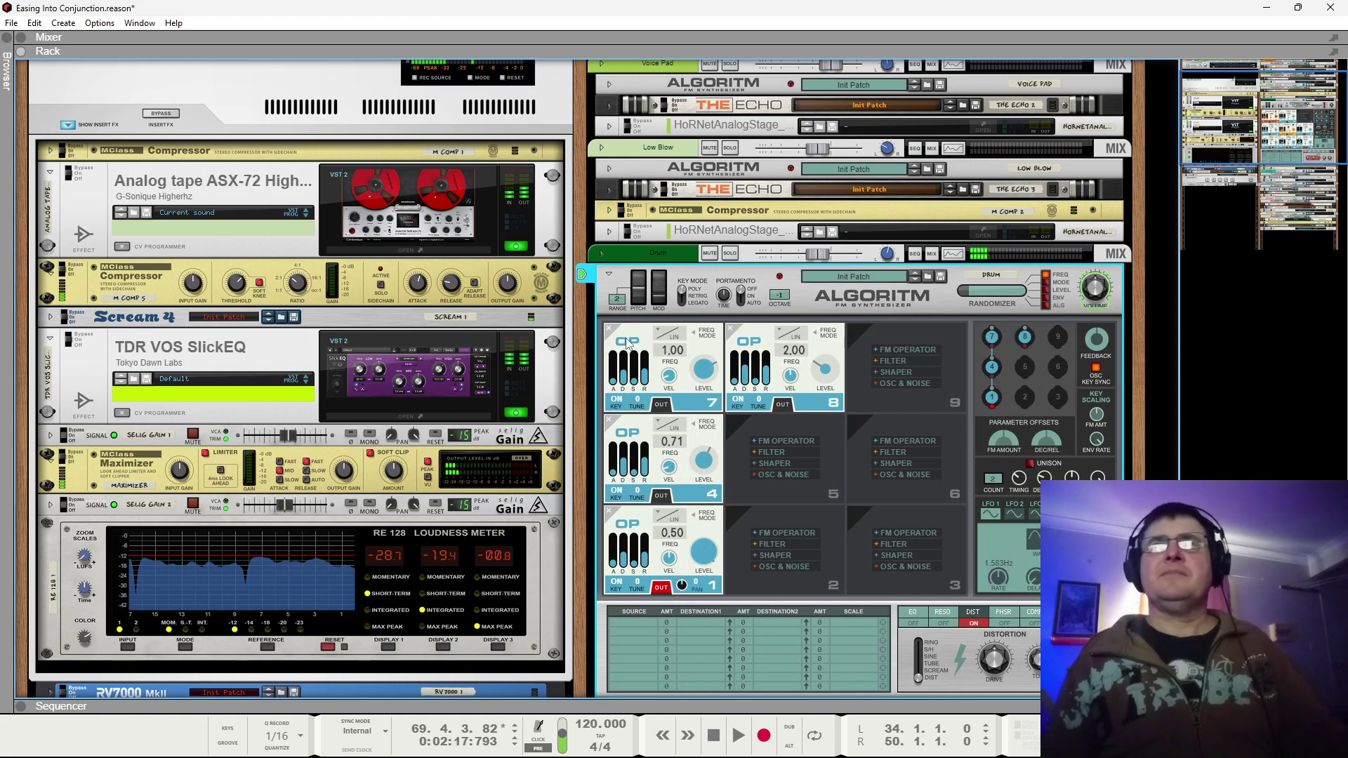
left_click(609, 274)
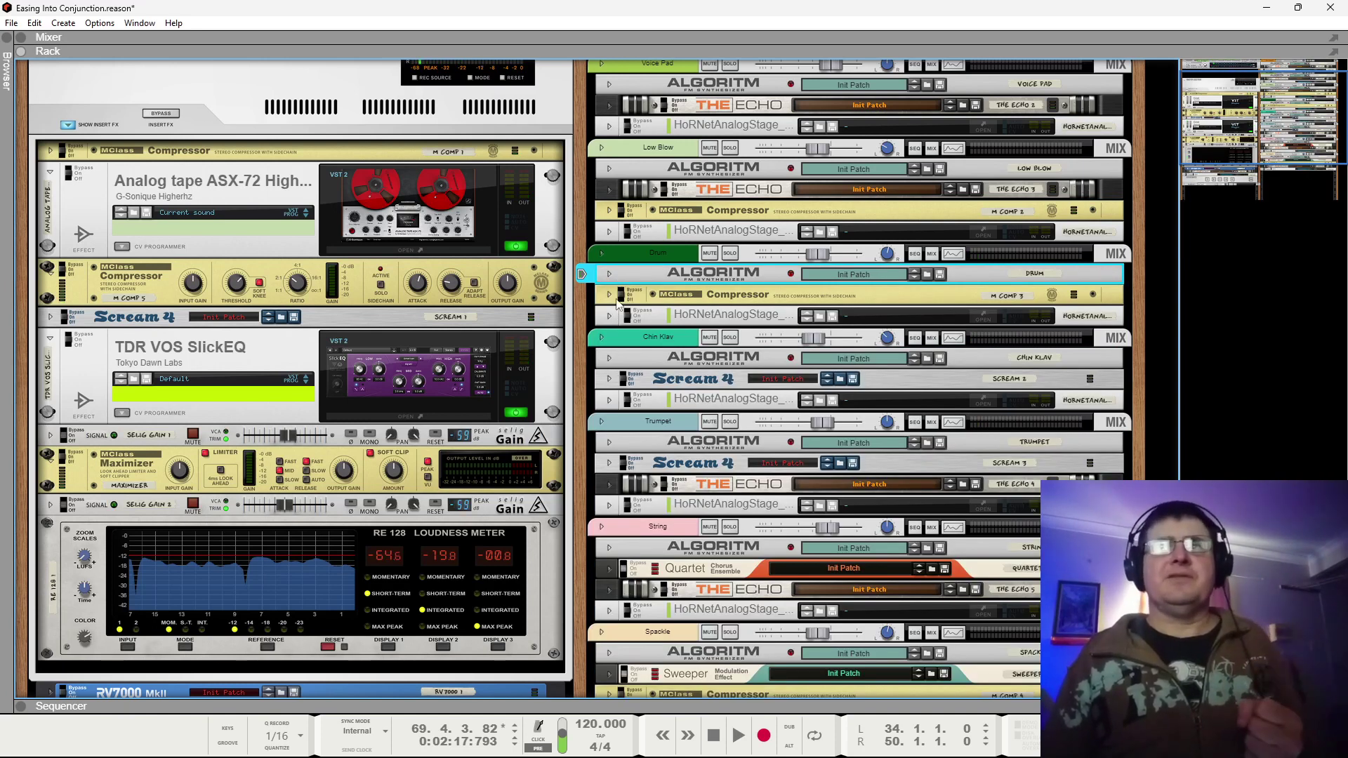
Reopen the sequencer and play from near the left locator, switching Reference 5 to input 1 and back to input 2.
left_click_drag(699, 708, 701, 575)
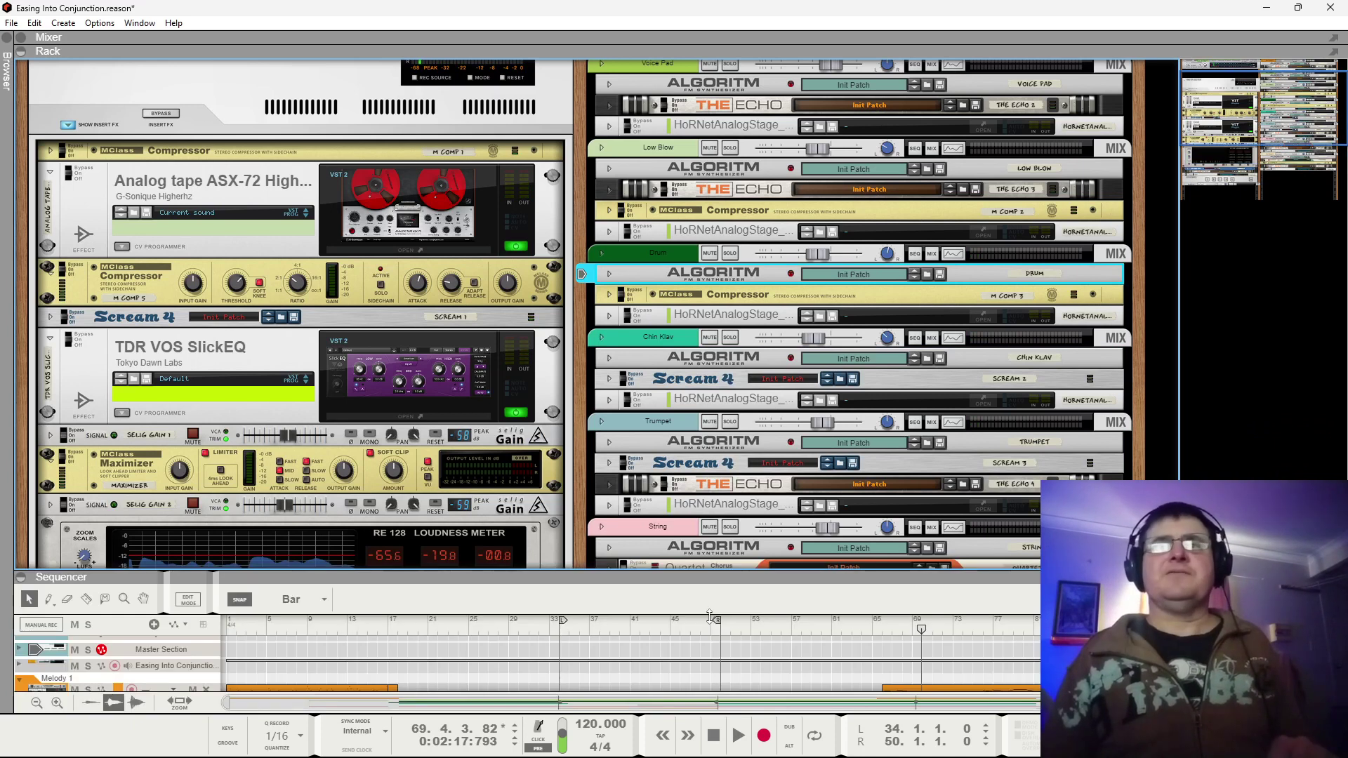
left_click(566, 637)
key("space")
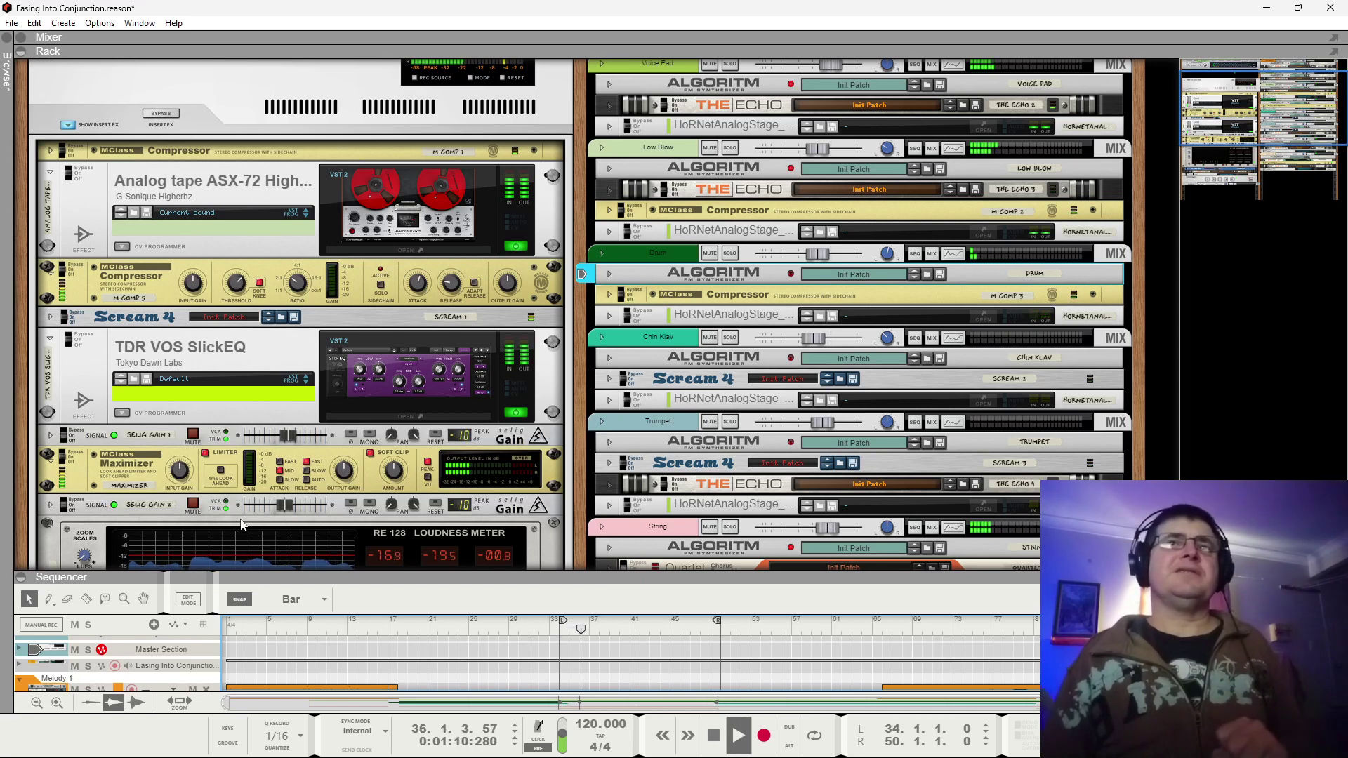
scroll(225, 520, "down", 6)
left_click(213, 398)
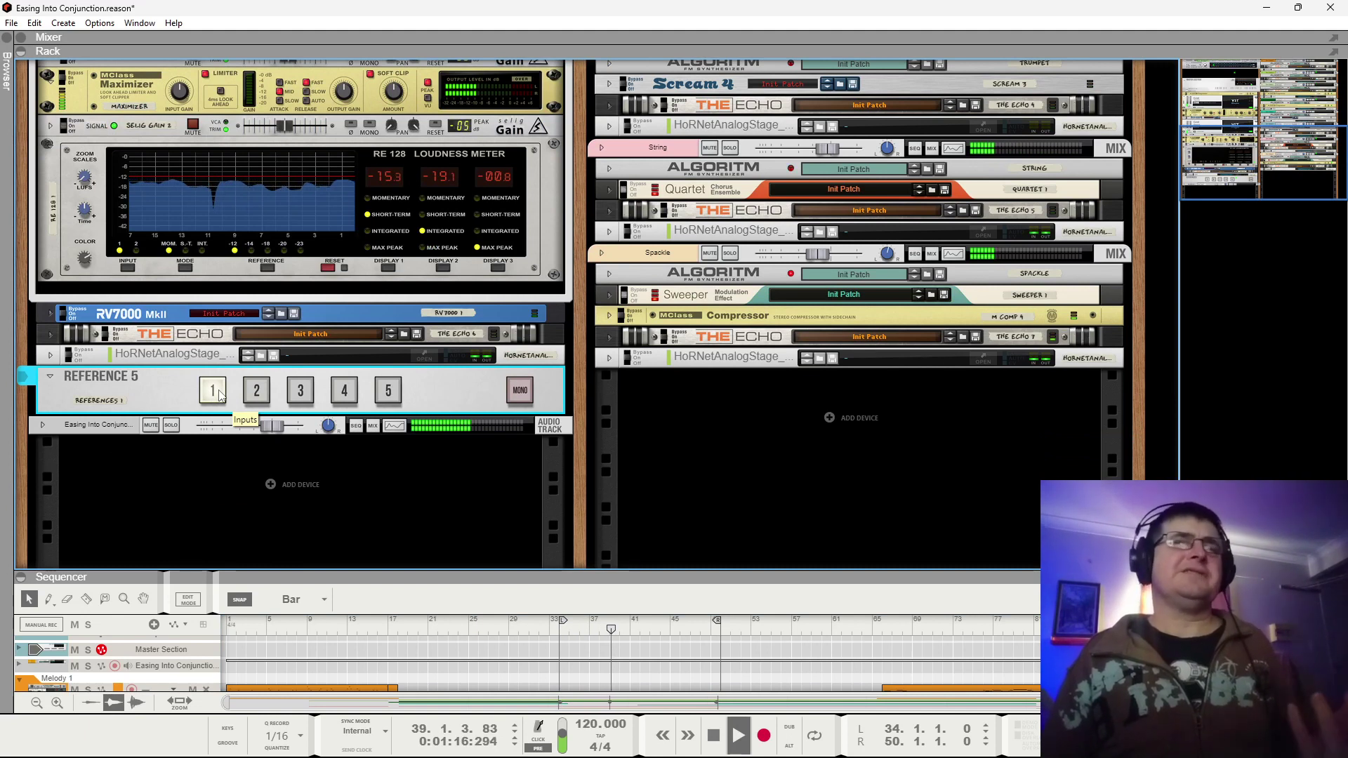
left_click(257, 392)
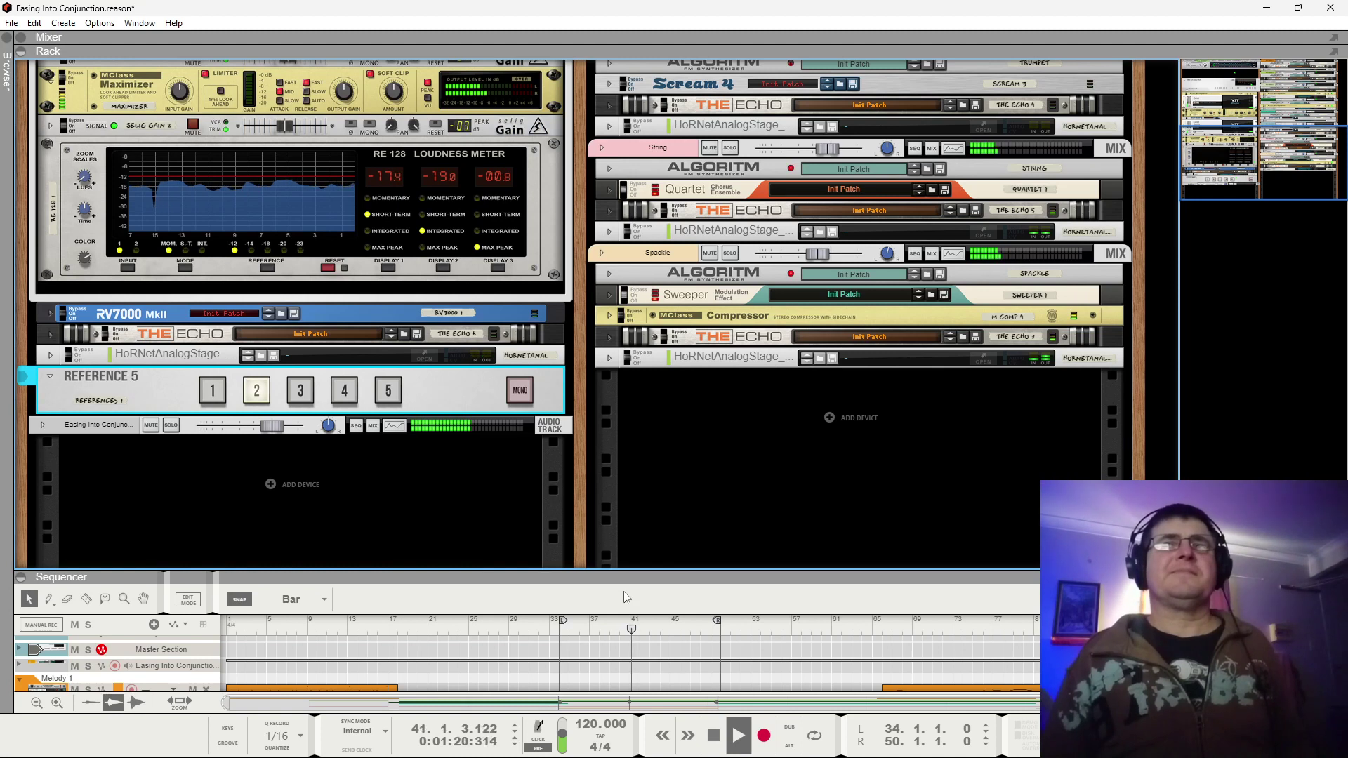
Unfold Chin Klav's Algoritm synthesizer to review its operators and modulation effect, and fold it again.
scroll(699, 552, "up", 3)
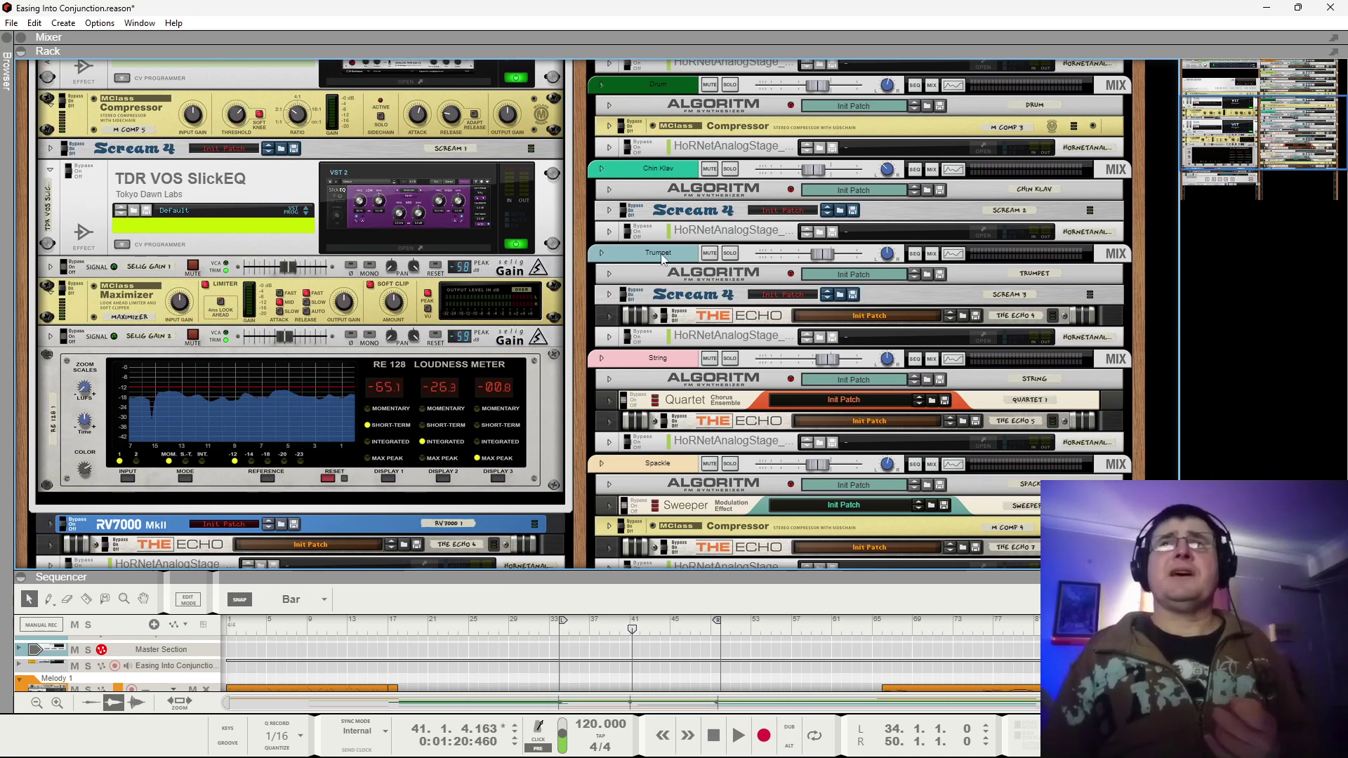
left_click(608, 191)
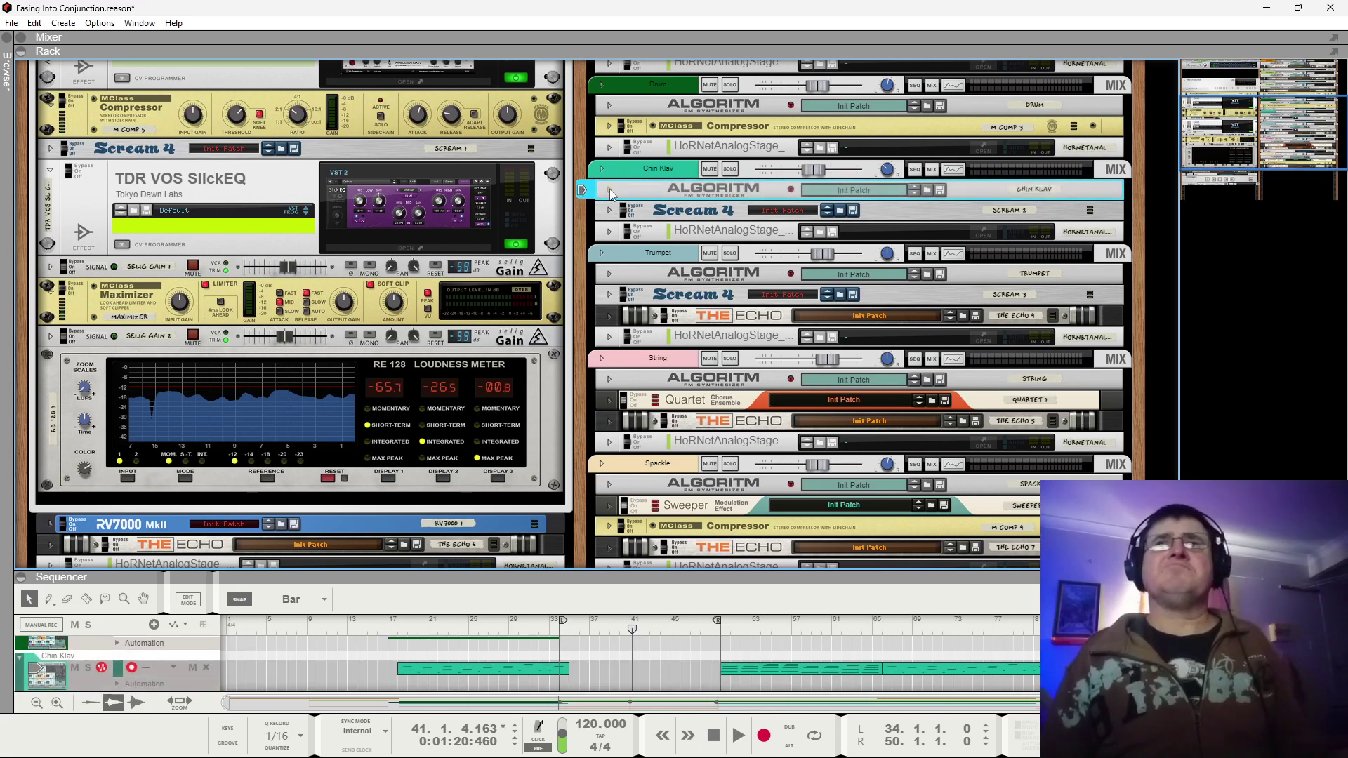
left_click(609, 191)
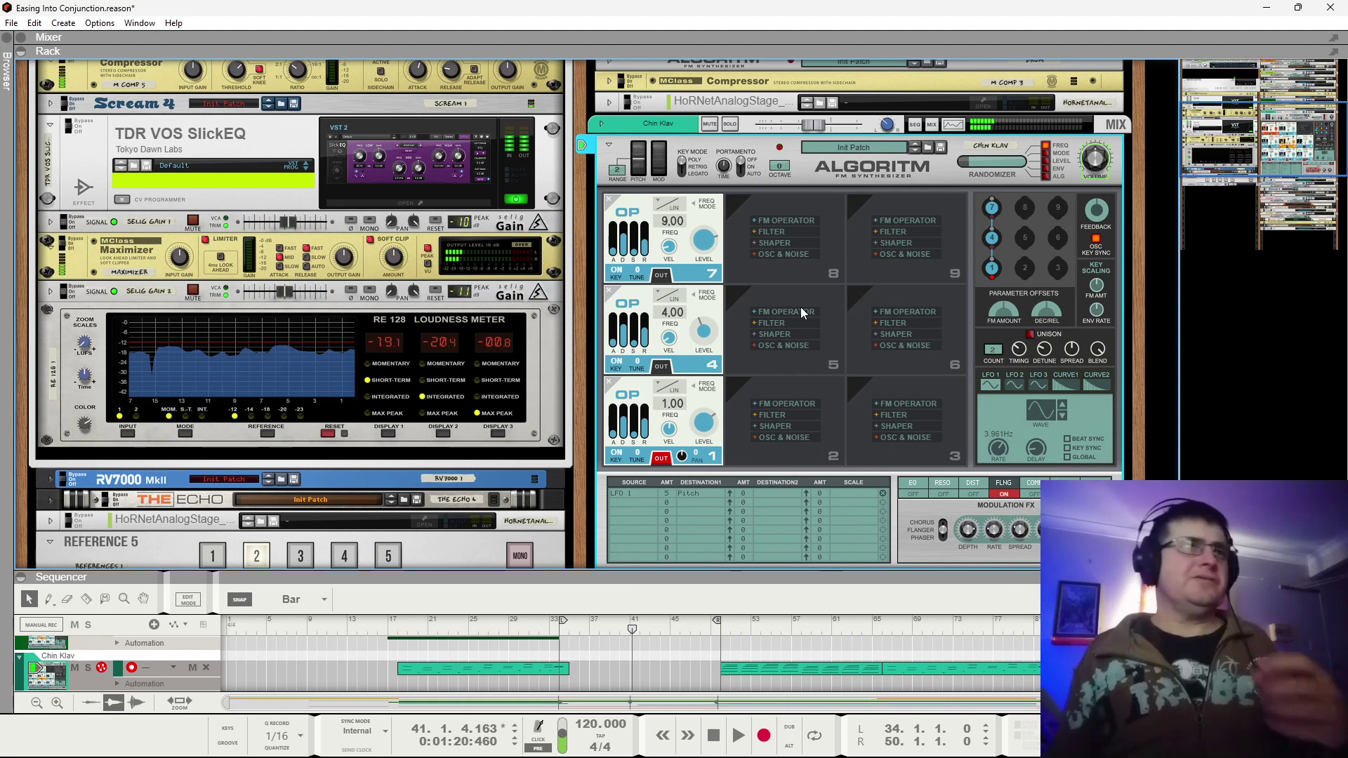
left_click(611, 149)
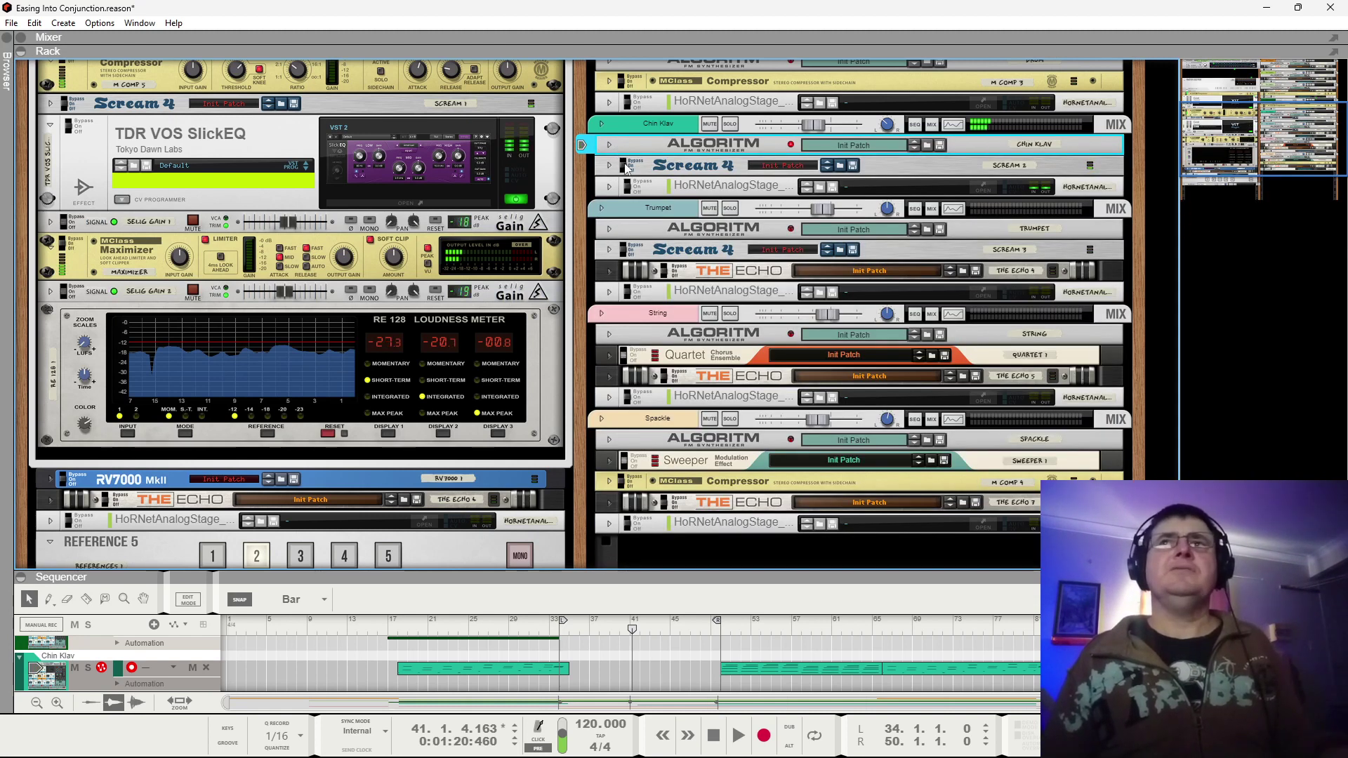
Bypass the Scream 4 on Chin Klav and switch it on again to compare the sound with and without it.
left_click(630, 164)
left_click(629, 167)
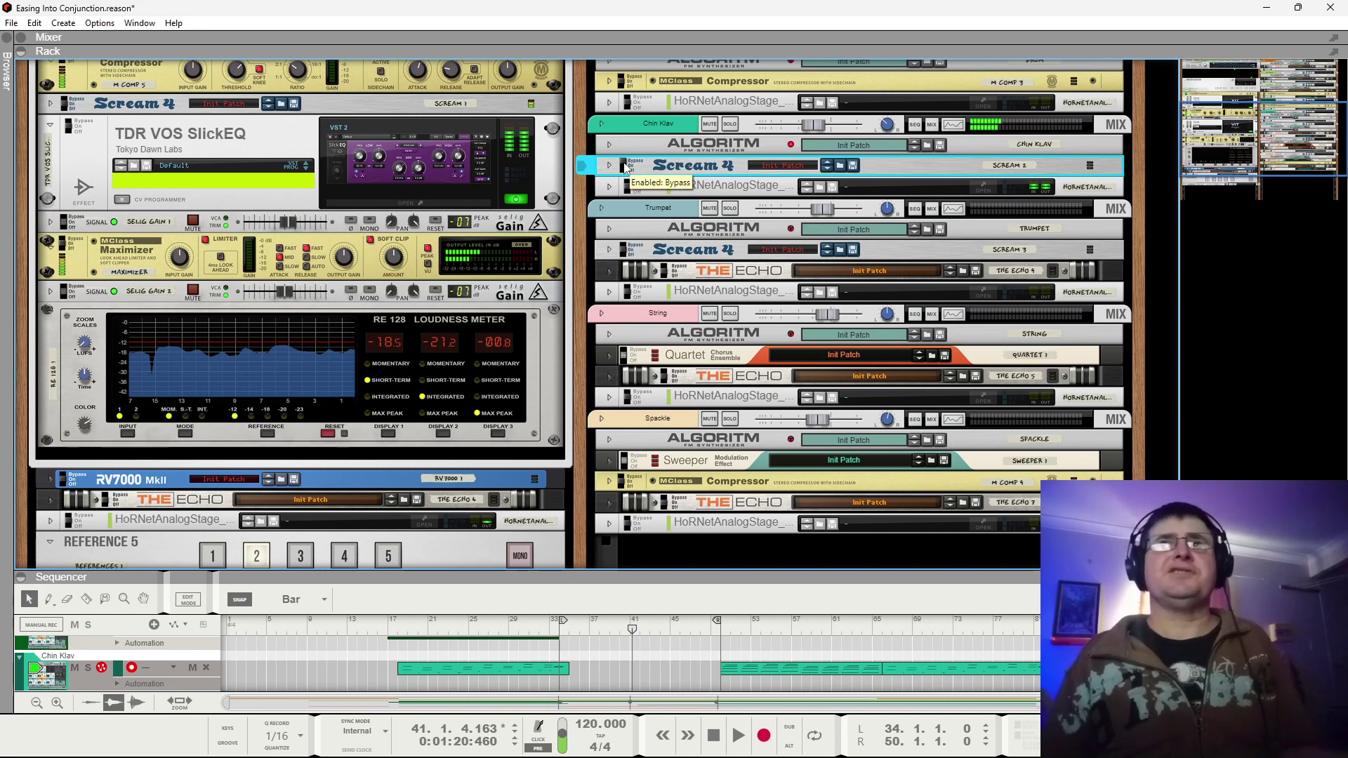
left_click(625, 168)
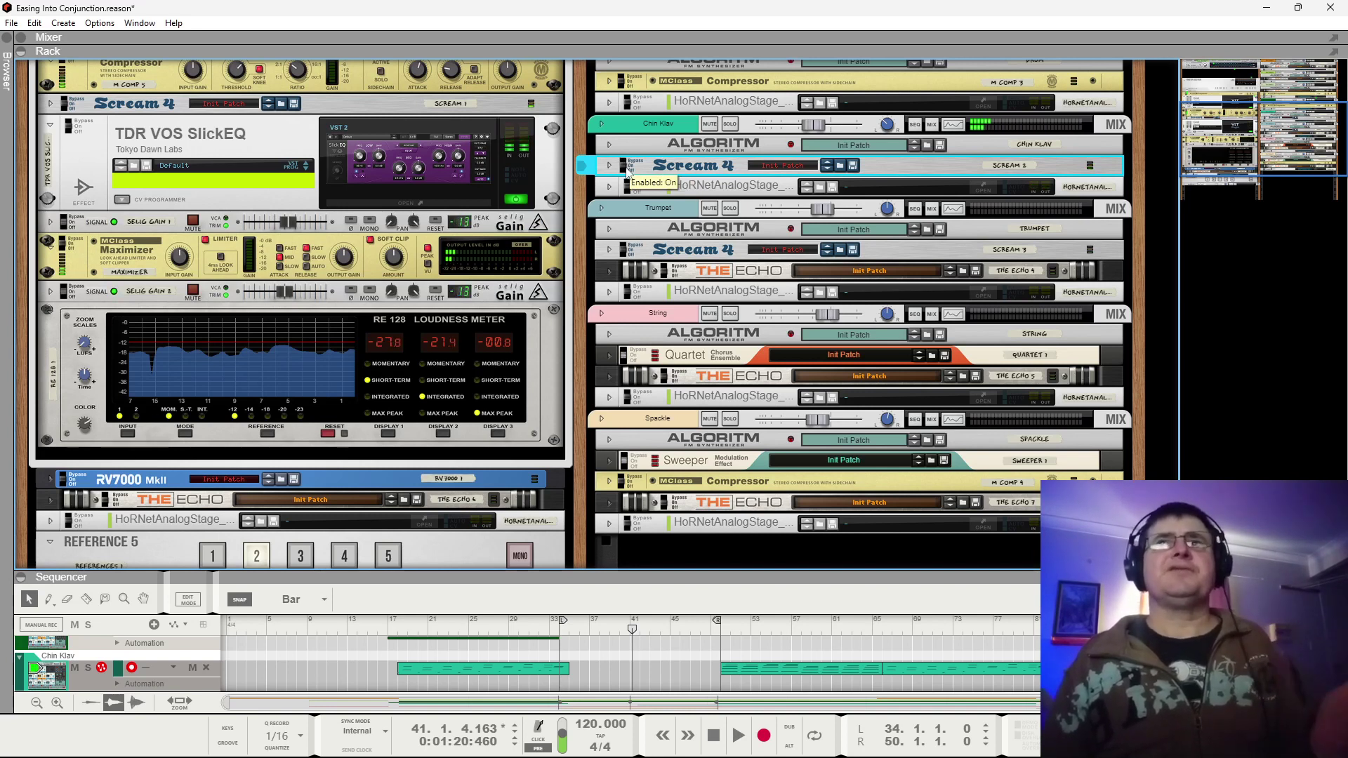
Unfold Trumpet's Algoritm synthesizer to review and play its operators, modulation and EQ, and fold it again.
left_click(627, 229)
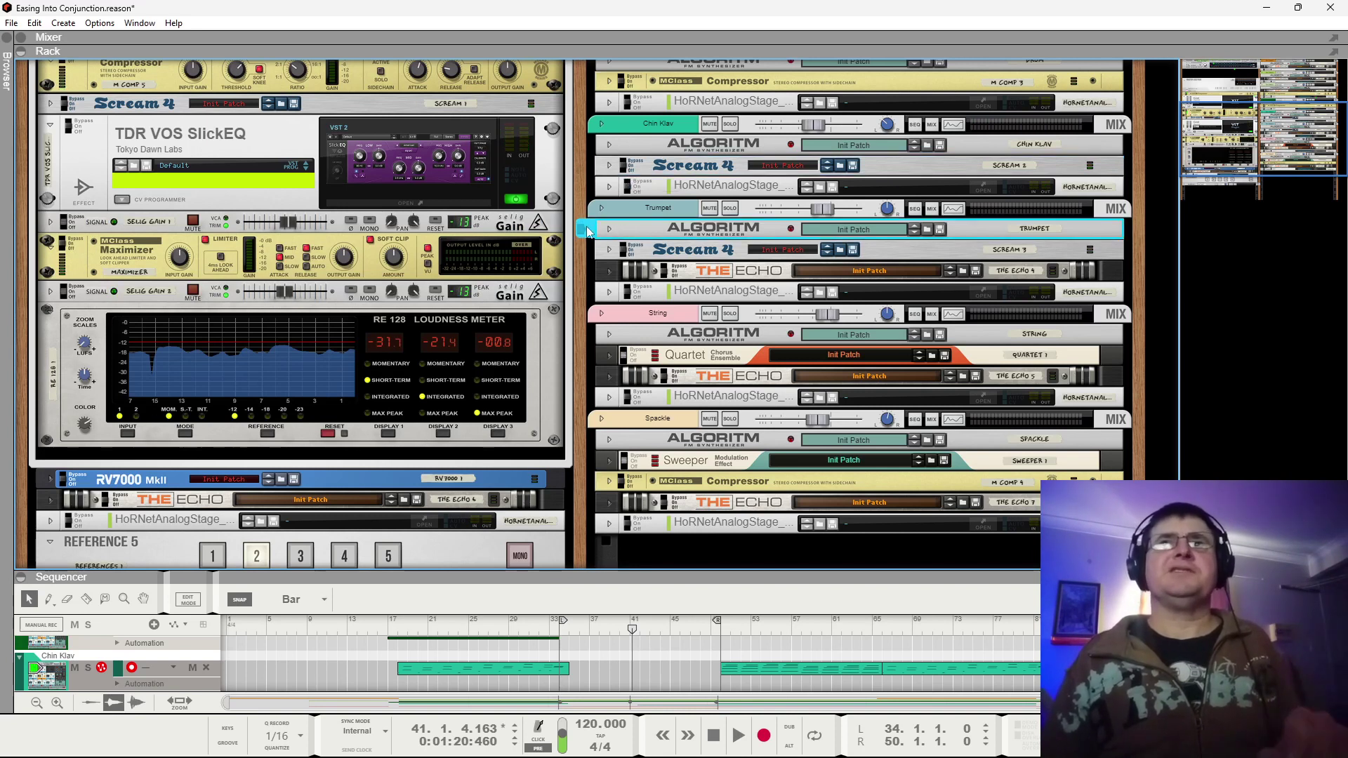
left_click(609, 229)
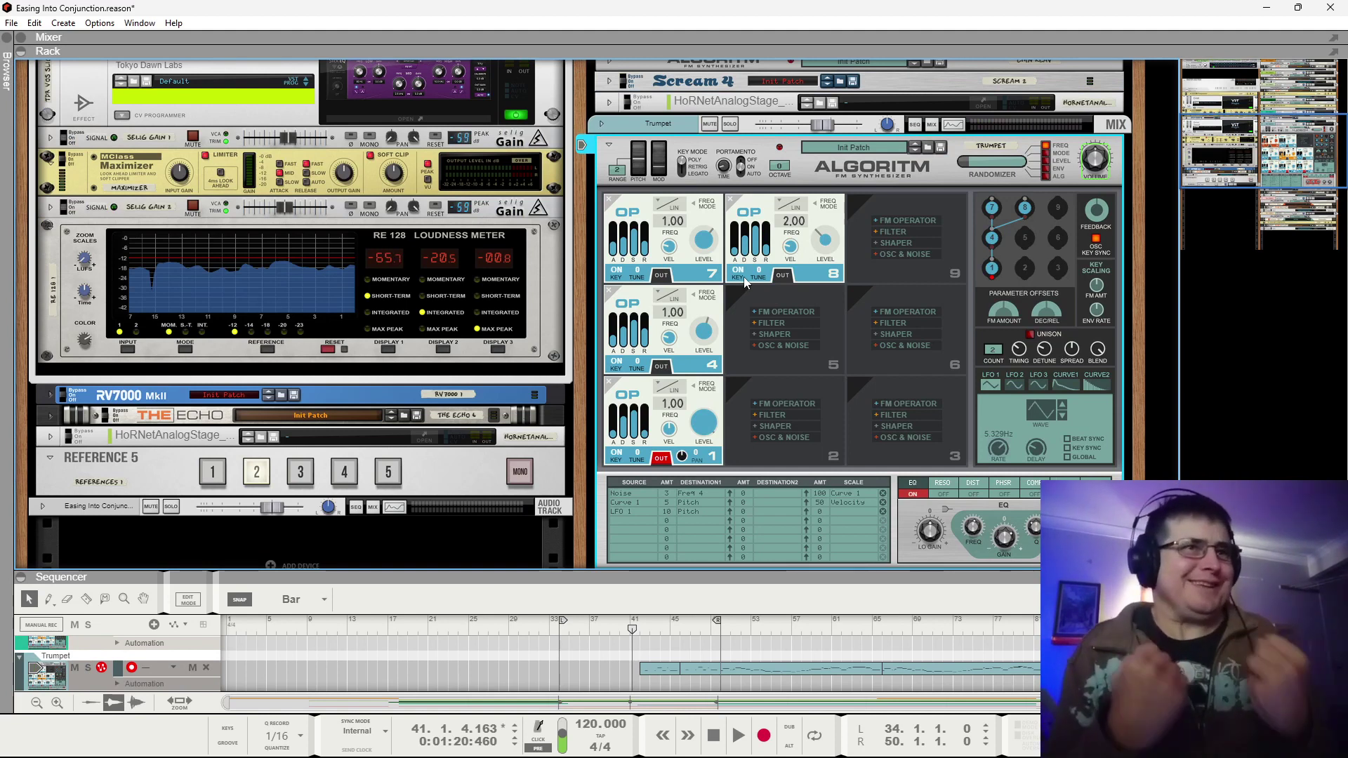
scroll(778, 326, "down", 3)
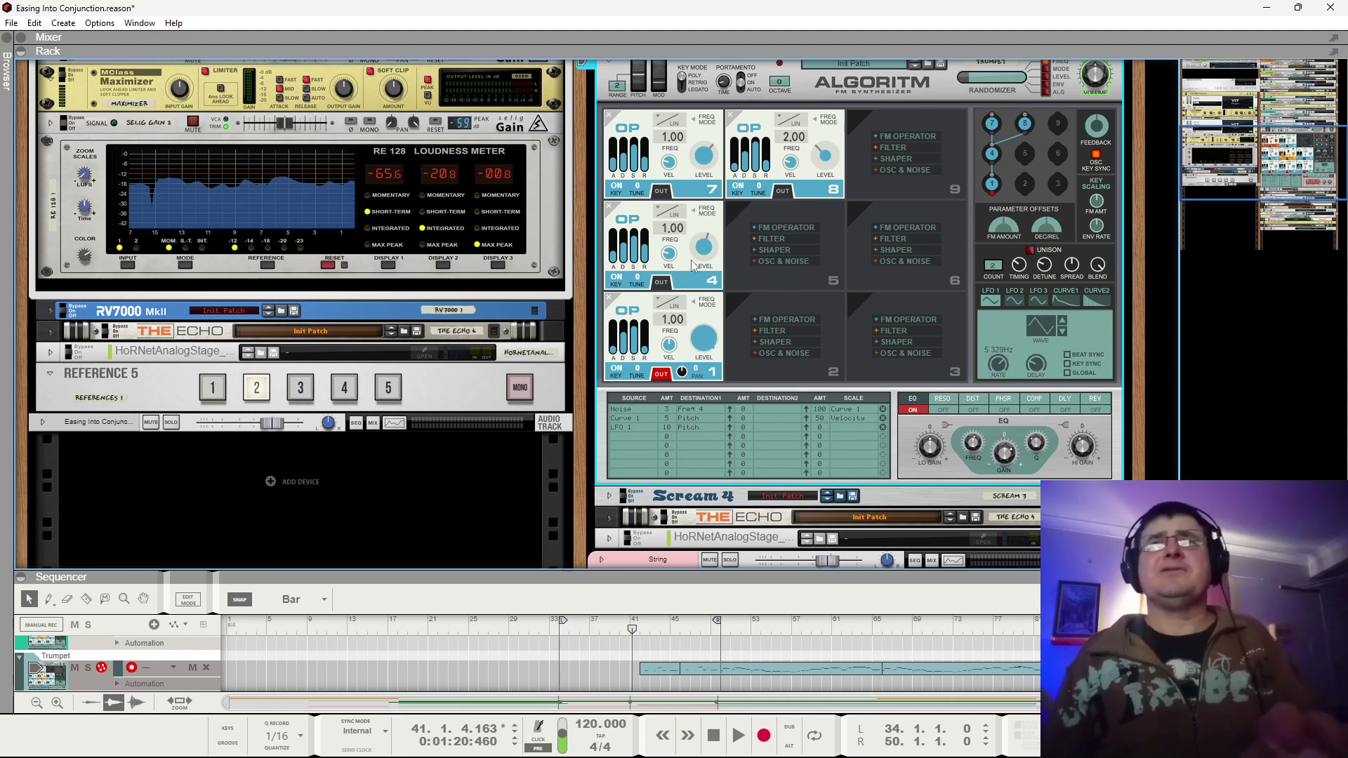
scroll(646, 148, "up", 2)
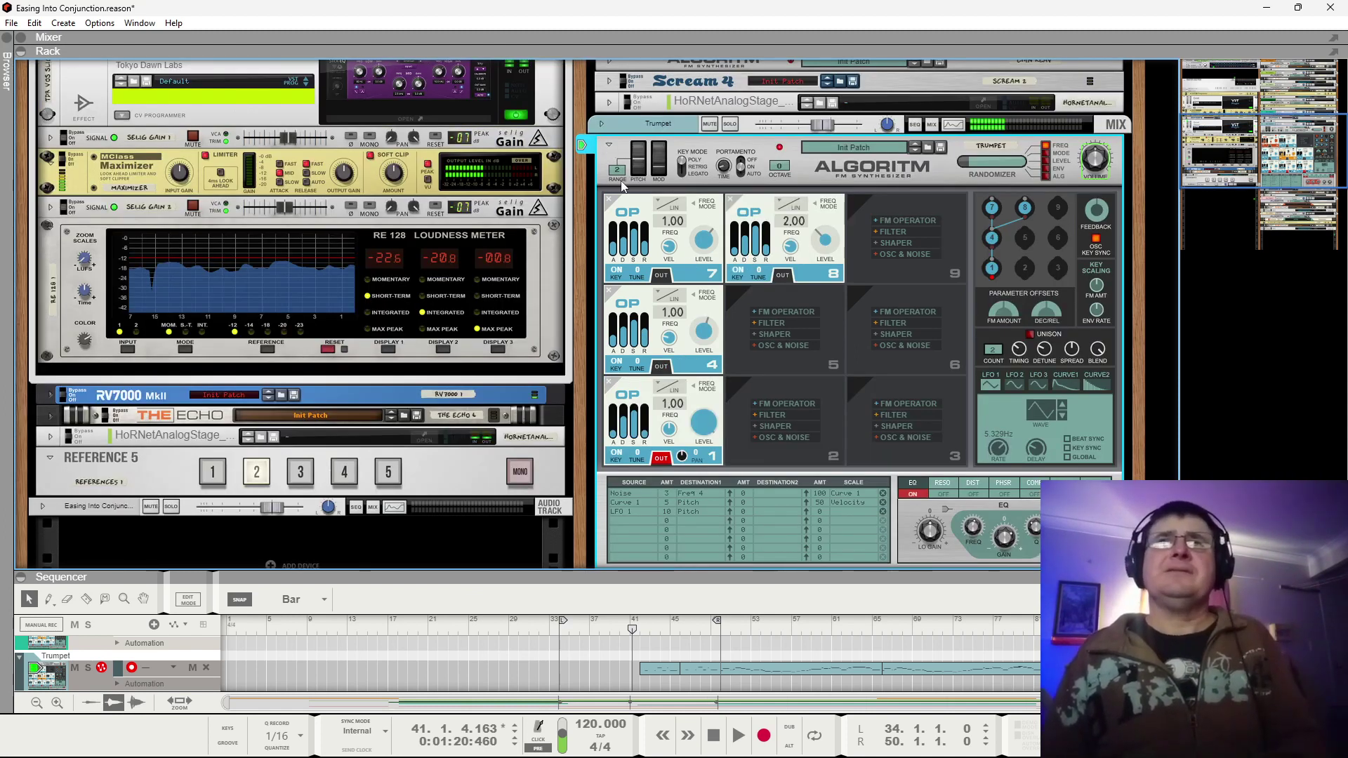
scroll(746, 303, "down", 2)
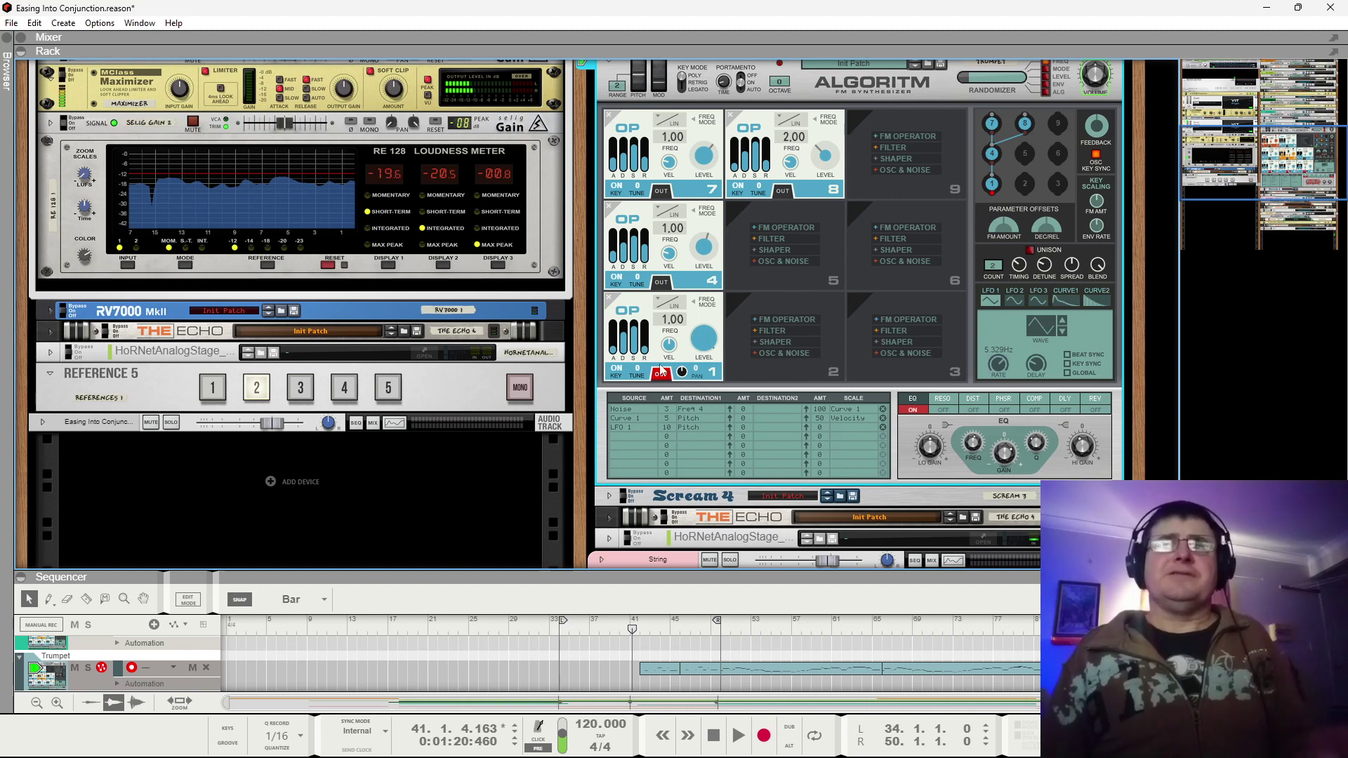
left_click(631, 485)
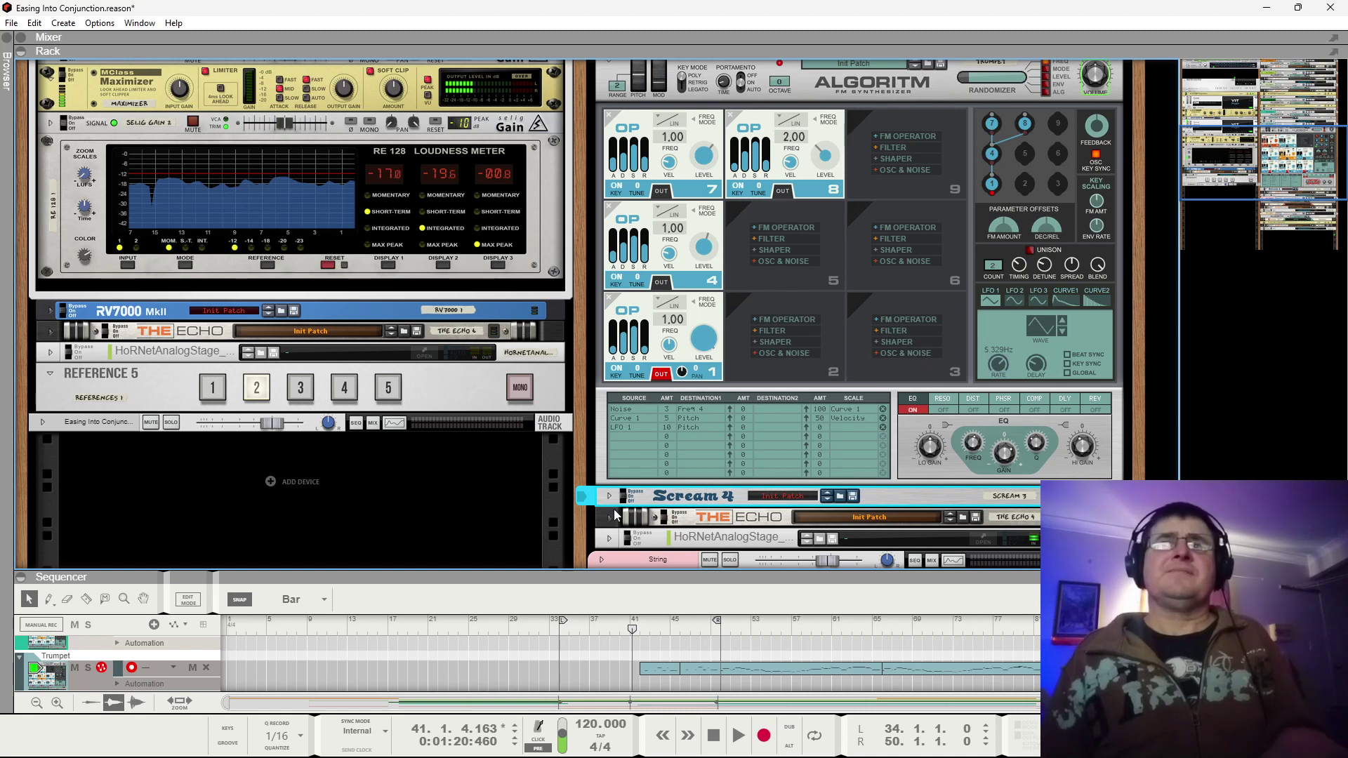
scroll(630, 114, "up", 3)
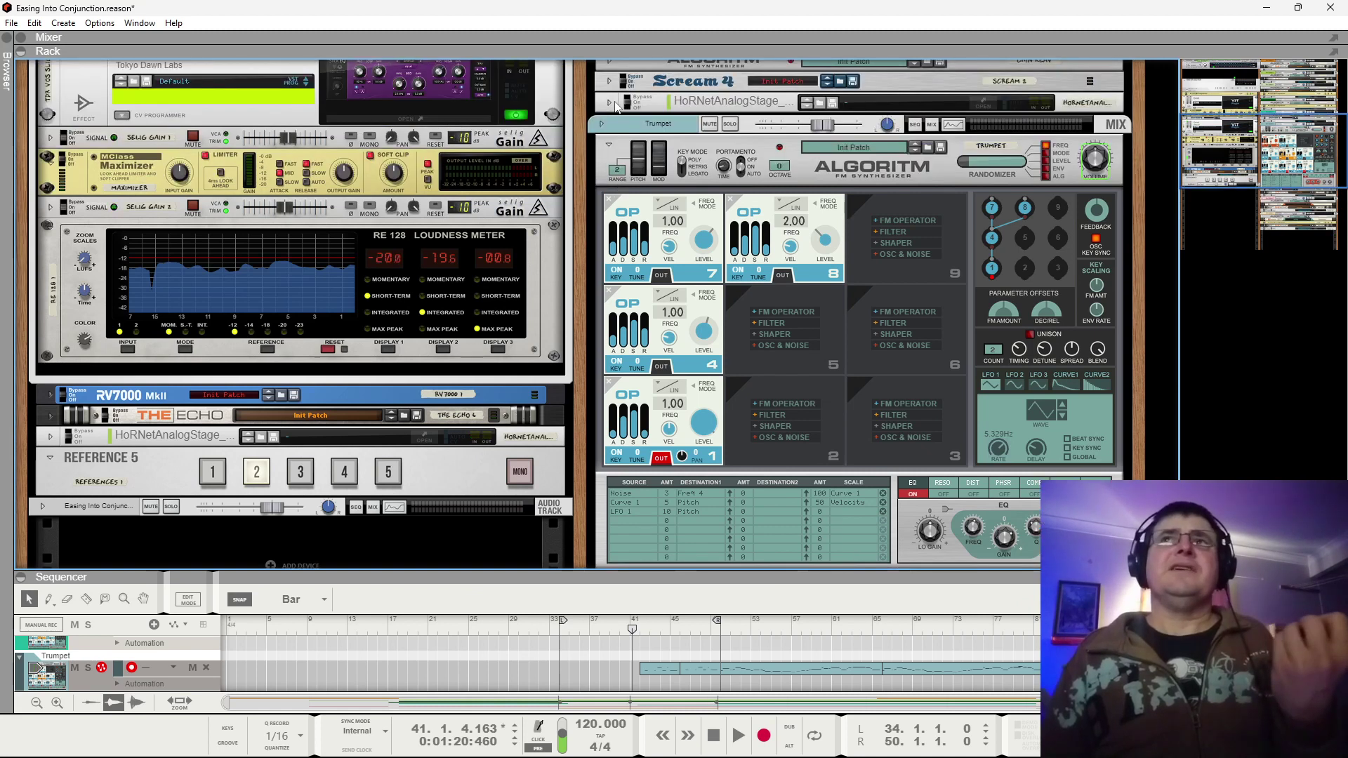
left_click(609, 145)
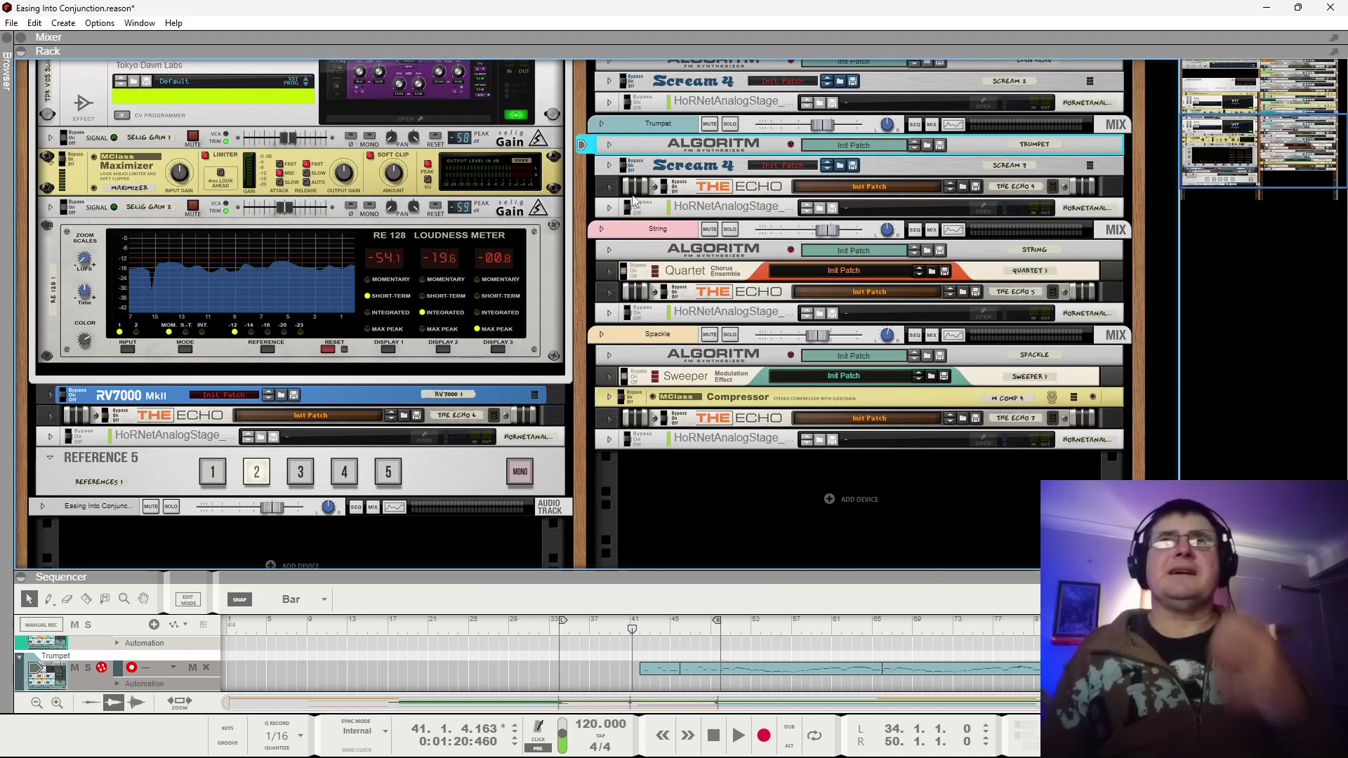
Direct the keyboard input to String's Algoritm synthesizer and from there to Spackle's to audition their sounds.
left_click(642, 253)
left_click(589, 250)
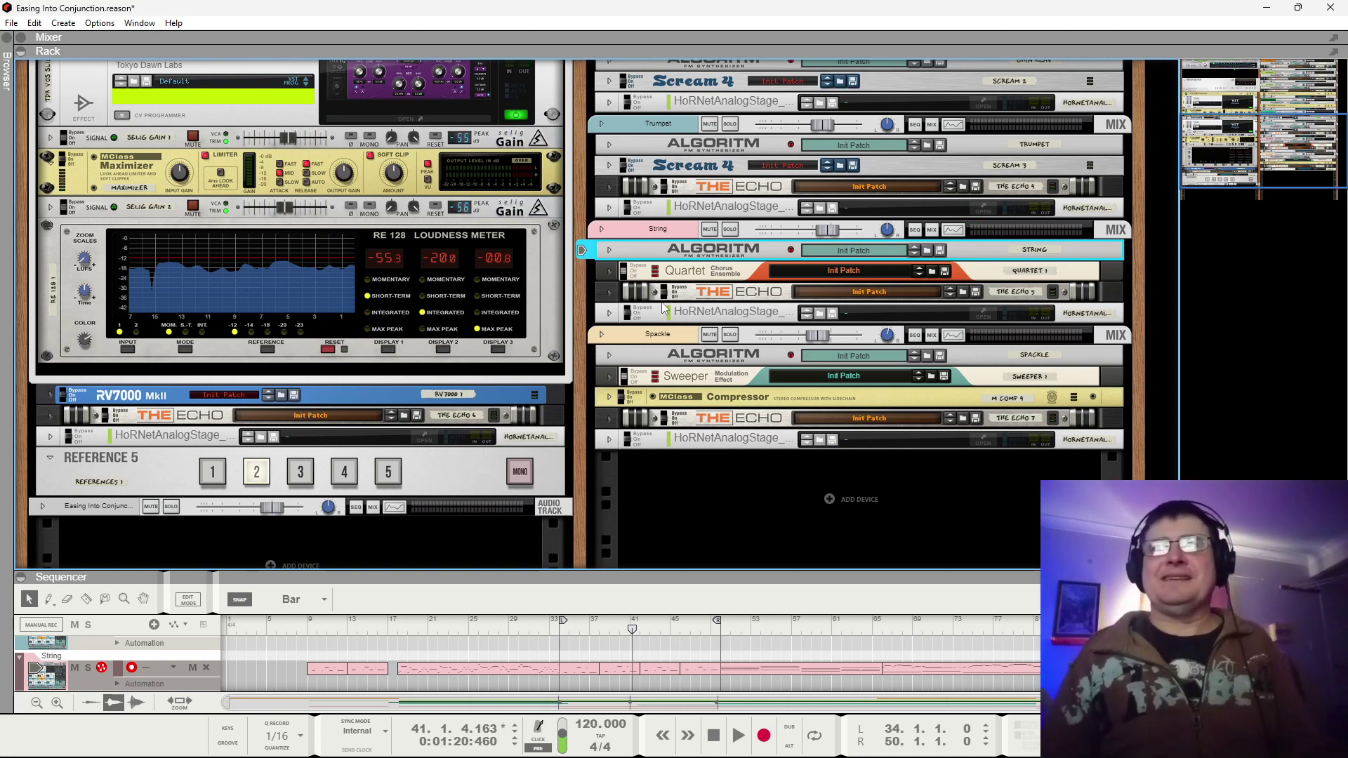
left_click(641, 355)
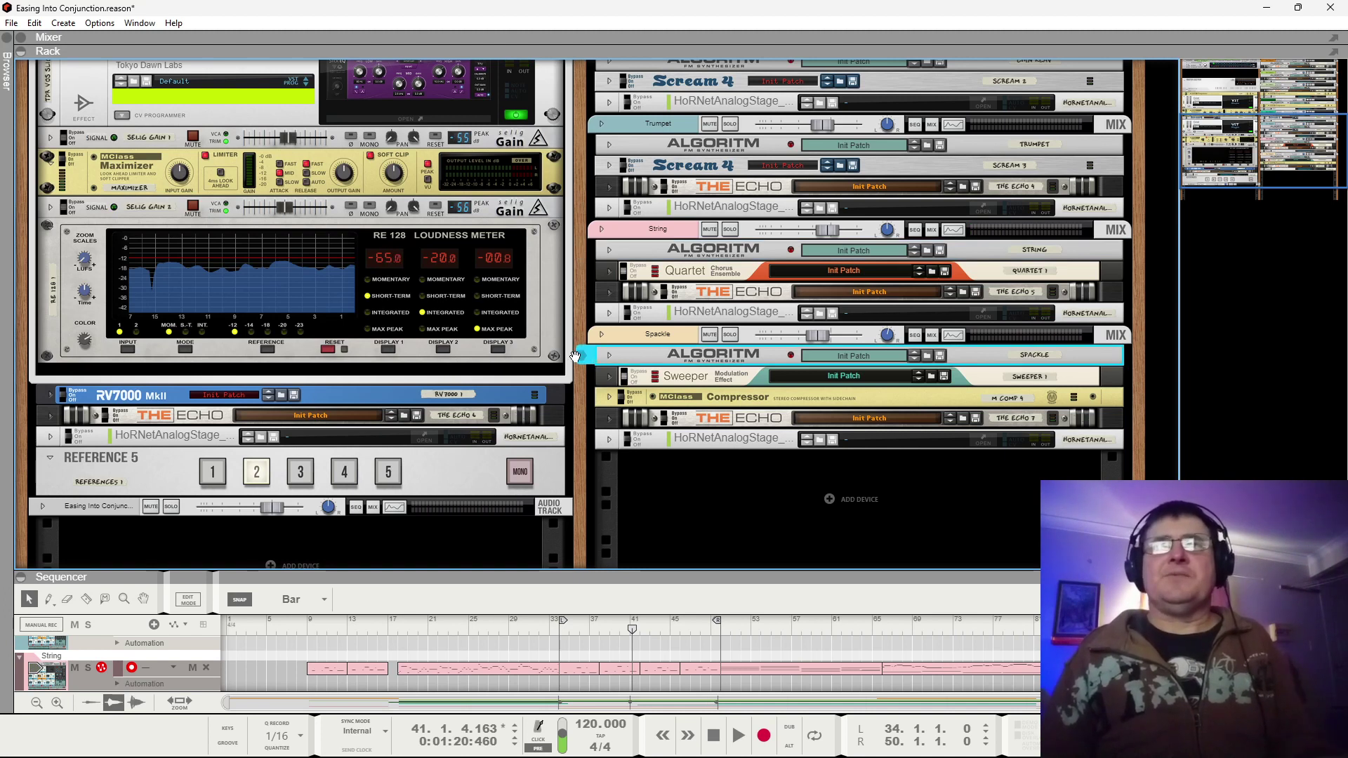
left_click(585, 358)
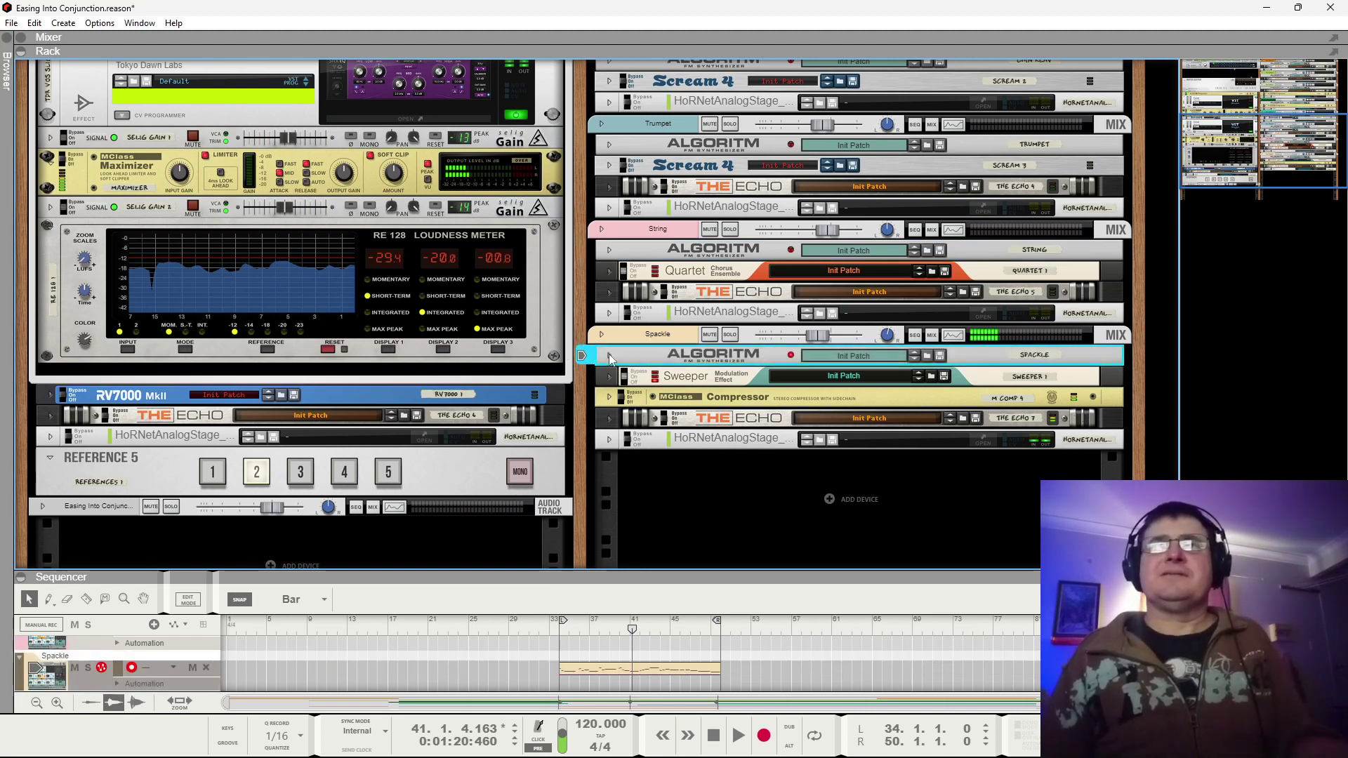
Unfold Spackle's Algoritm synthesizer to review its operators, curve modulation and modulation effect, and fold it again.
left_click(609, 356)
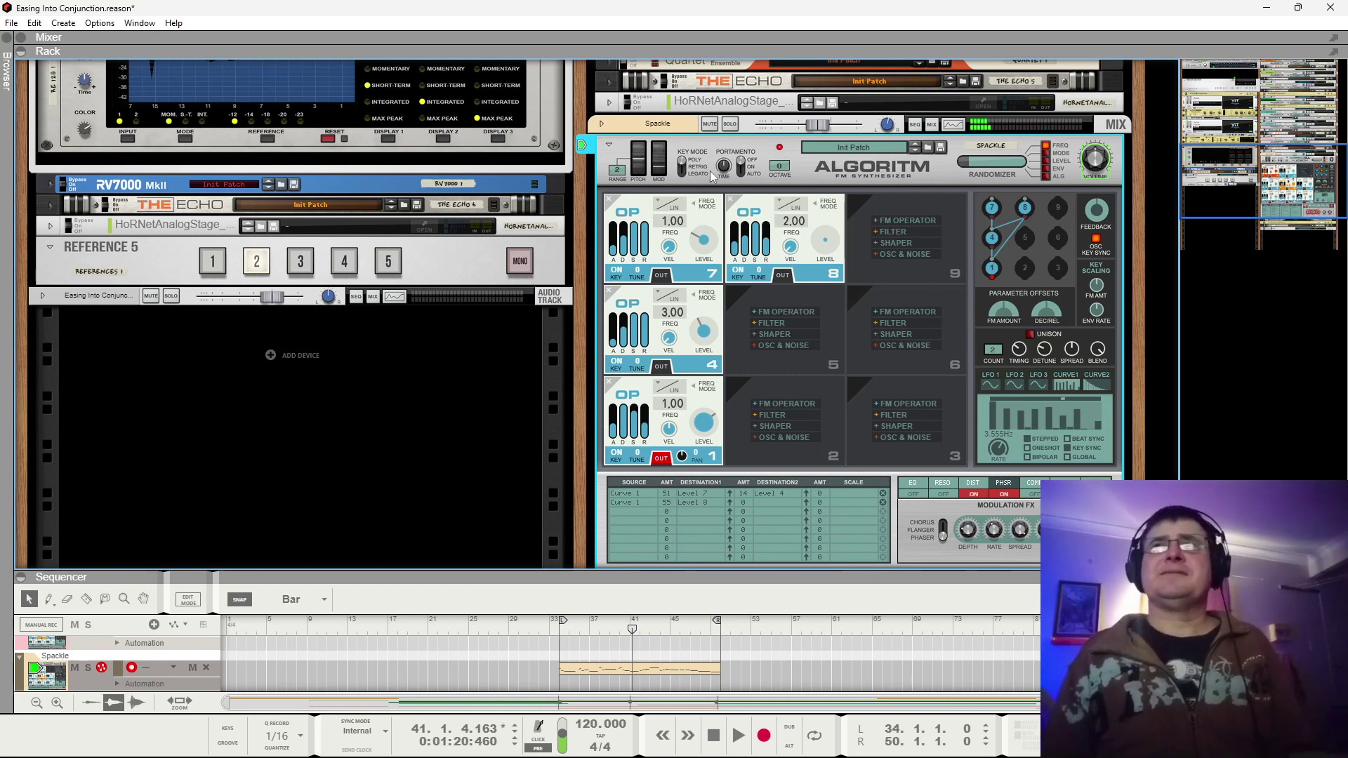
left_click(609, 144)
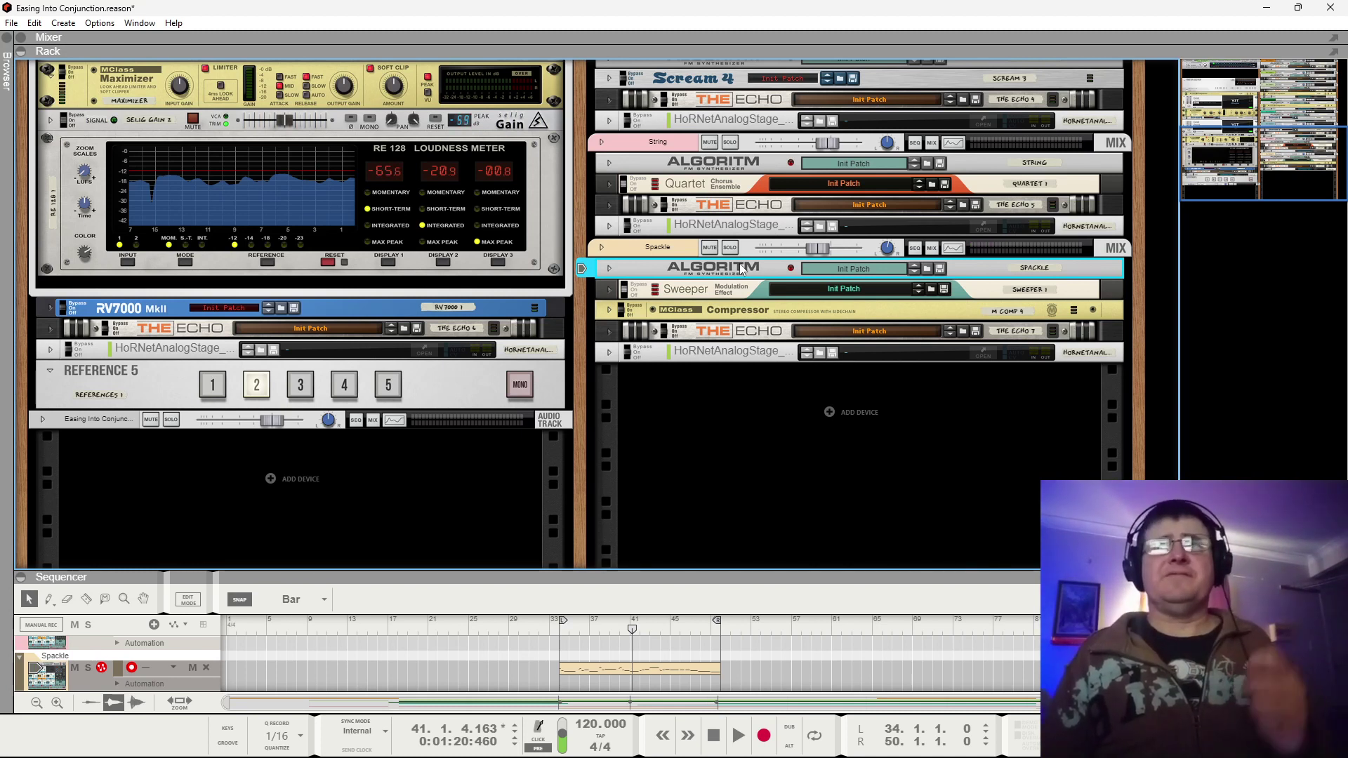
left_click(609, 268)
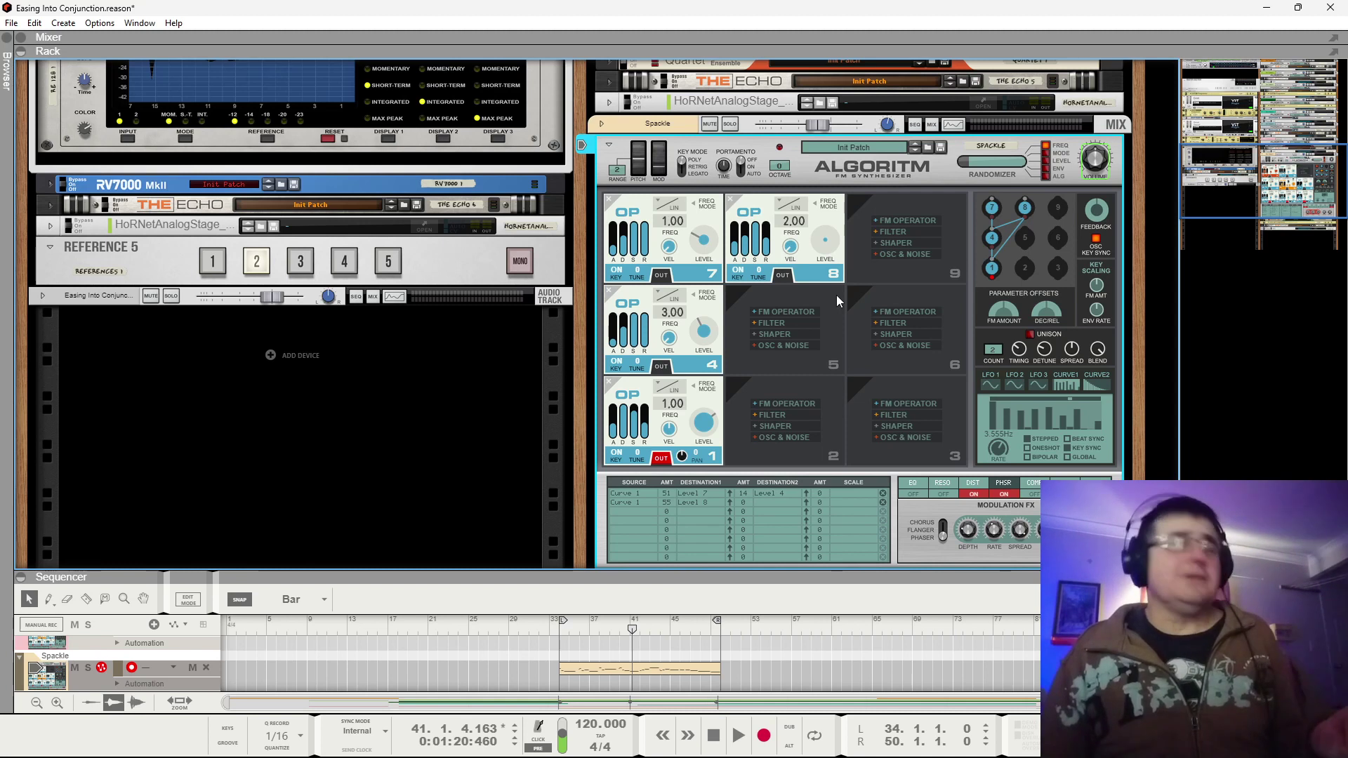
left_click(611, 149)
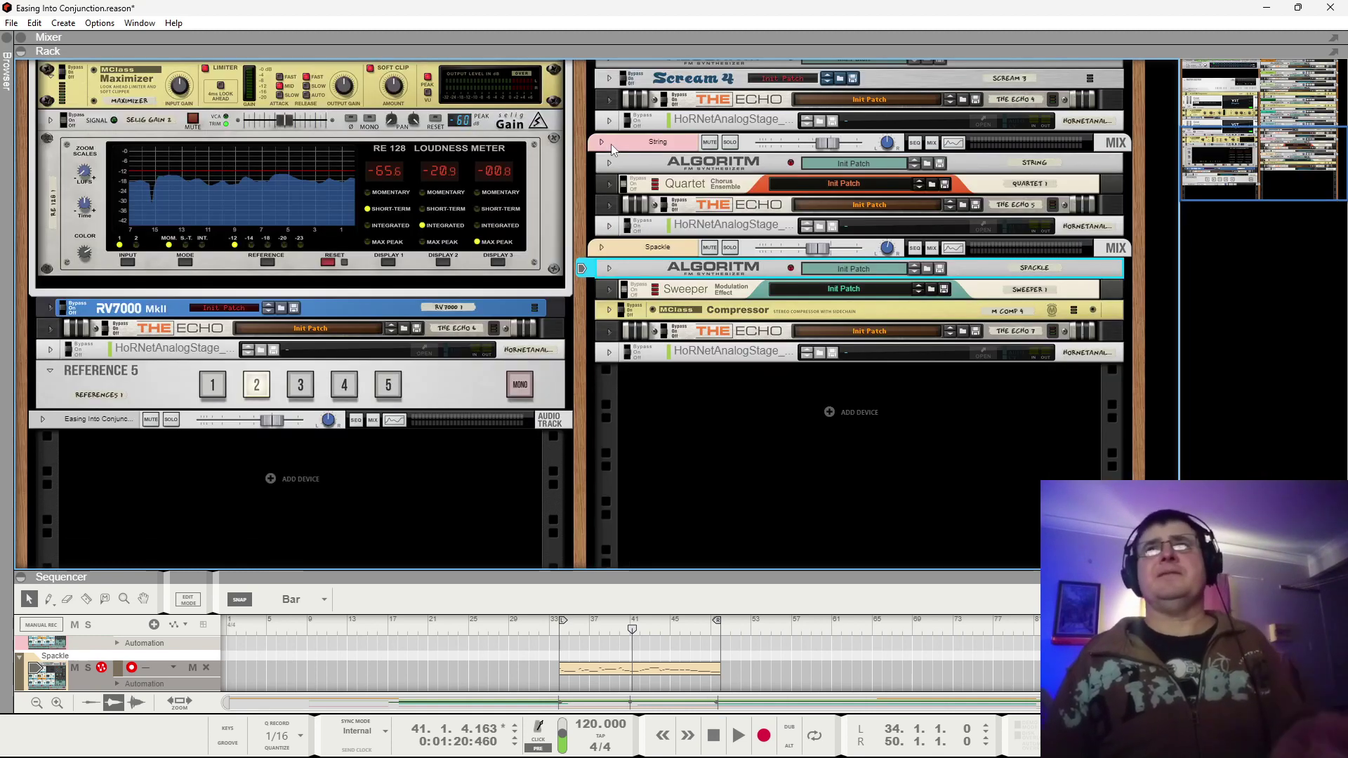
scroll(946, 471, "up", 10)
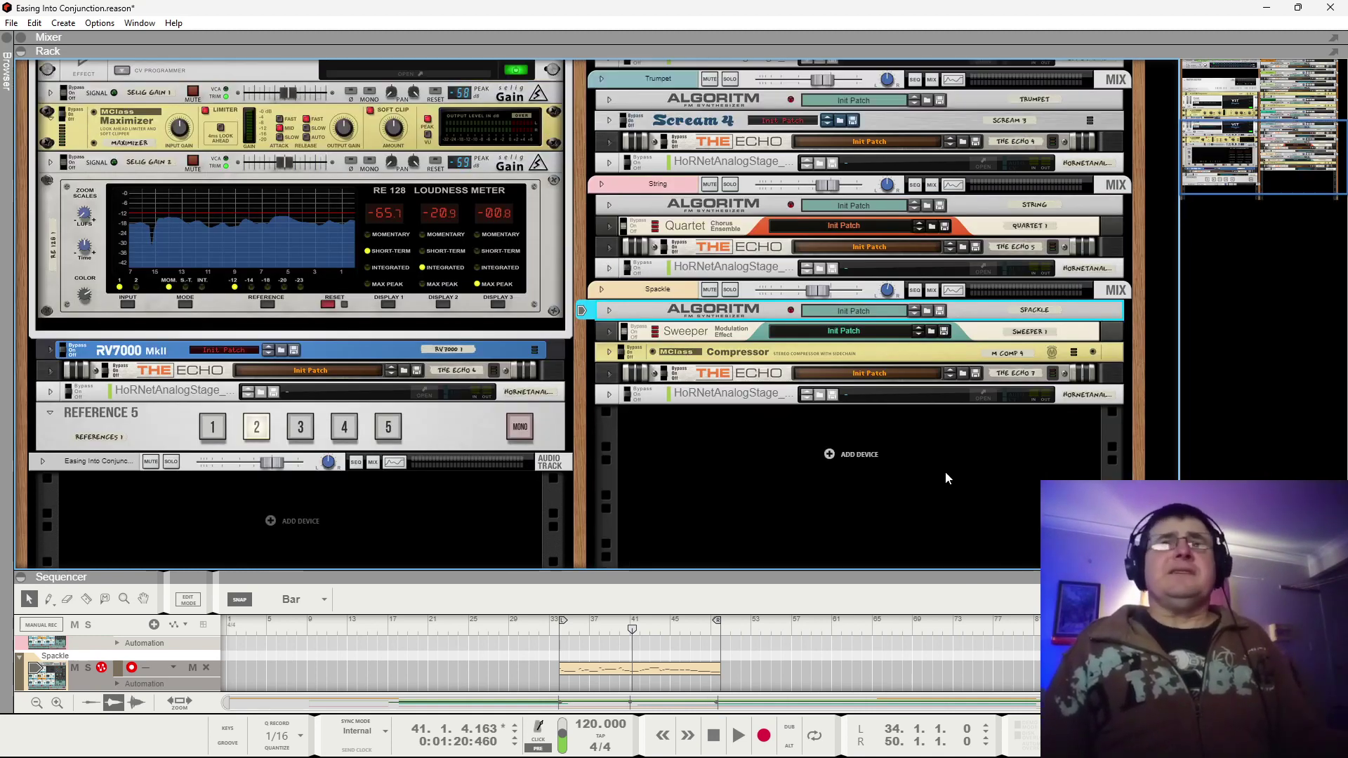
scroll(948, 469, "down", 10)
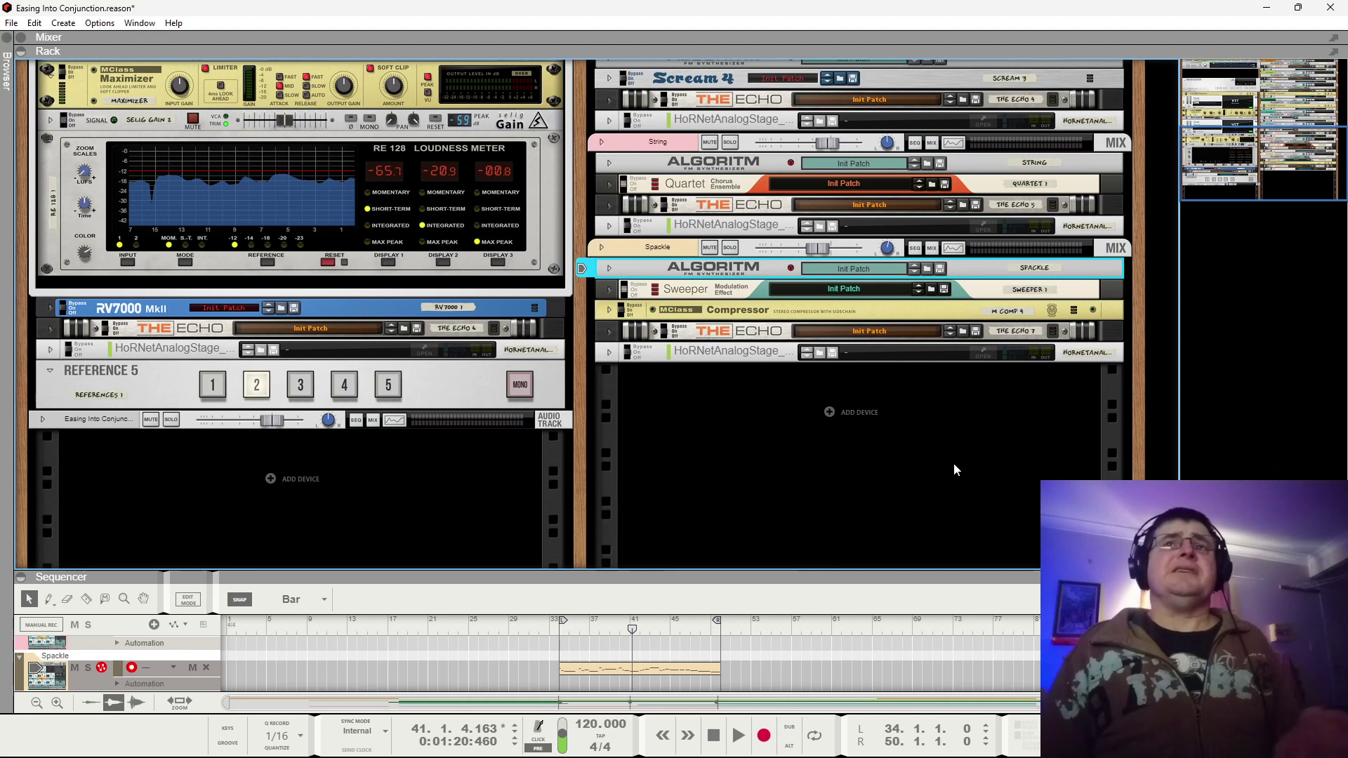
scroll(954, 462, "up", 10)
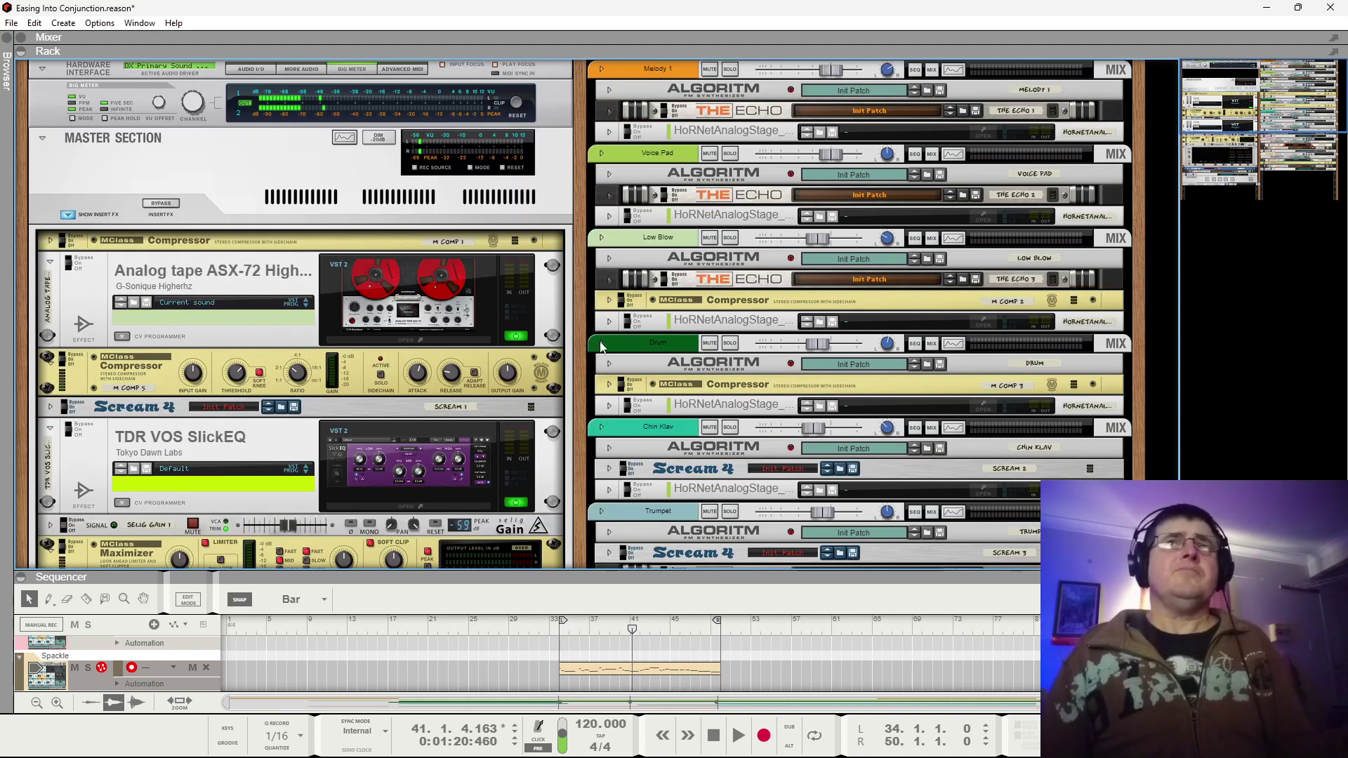
scroll(366, 303, "down", 5)
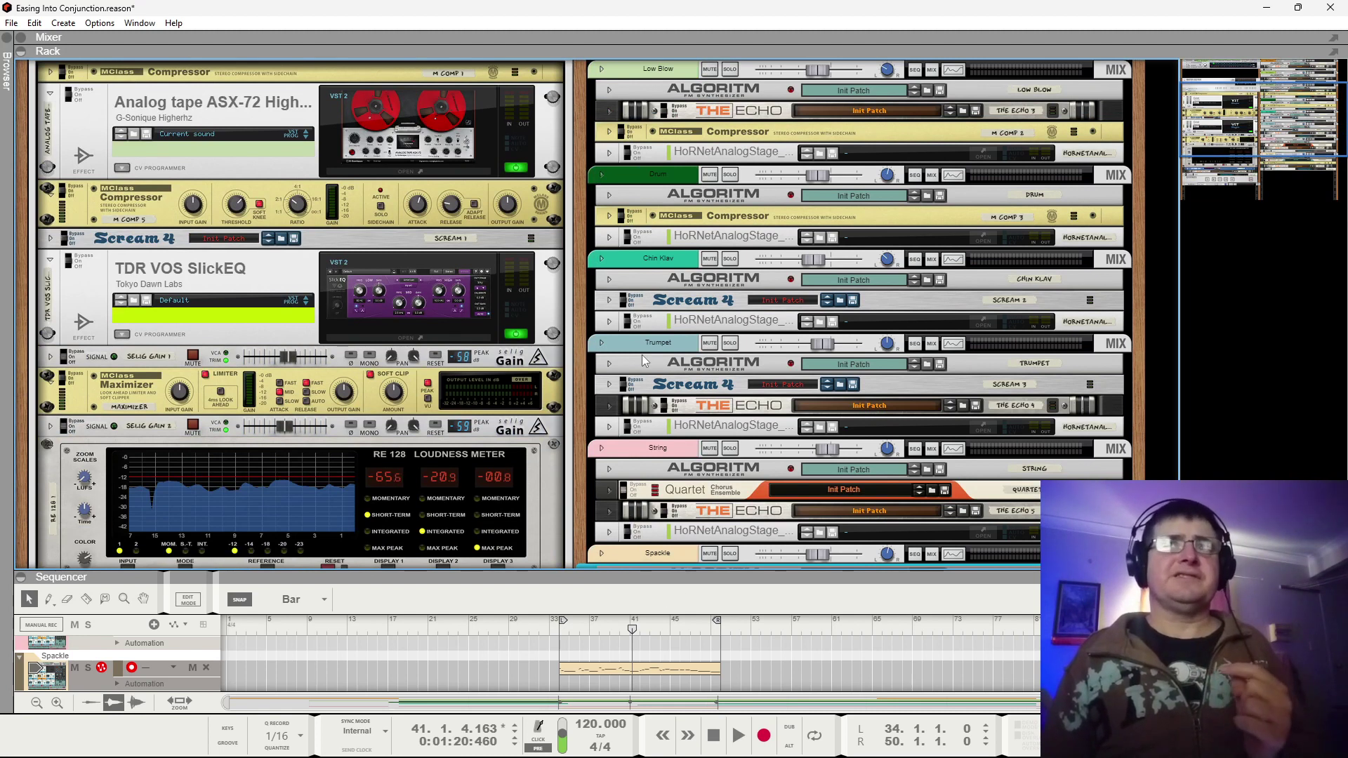
scroll(577, 384, "down", 8)
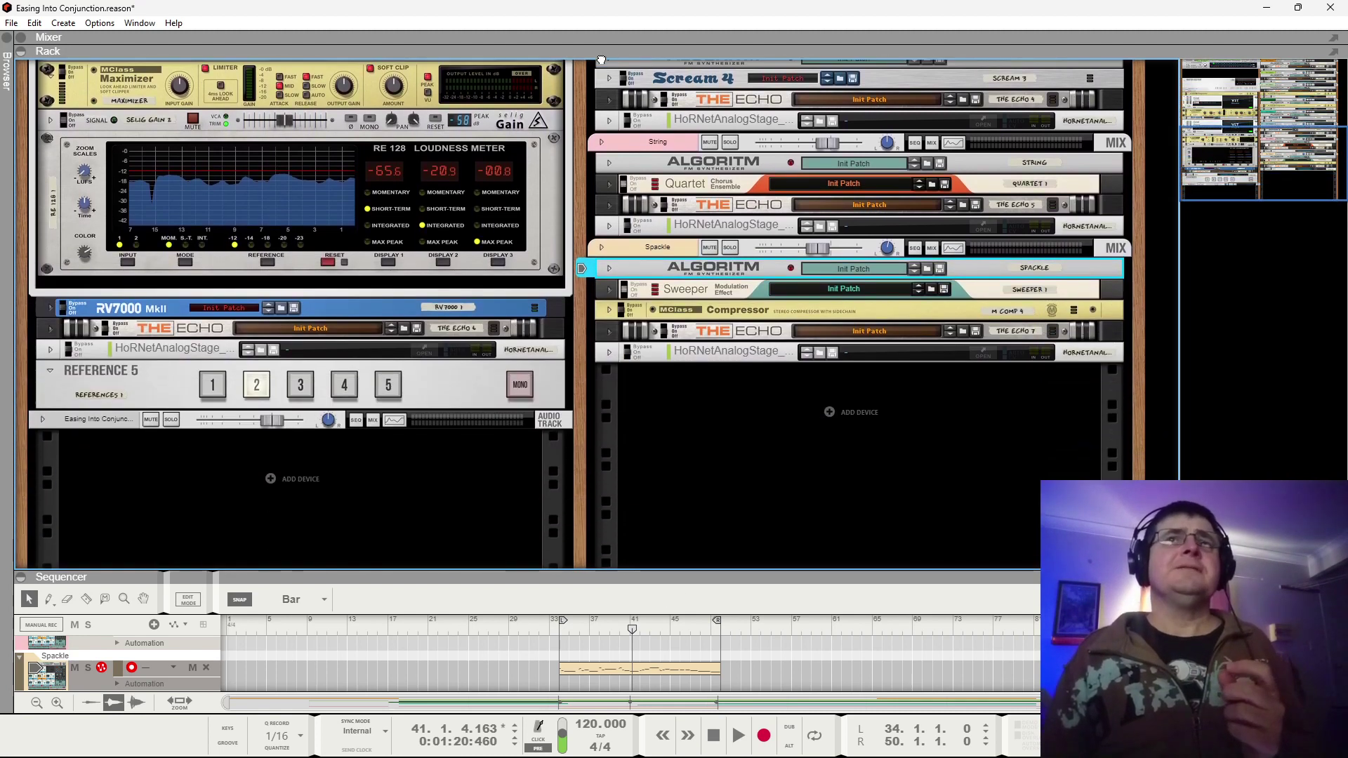
Play the song with Reference 5 on input 1, enlarging the sequencer and moving the playback position to about bar 66.
left_click(222, 392)
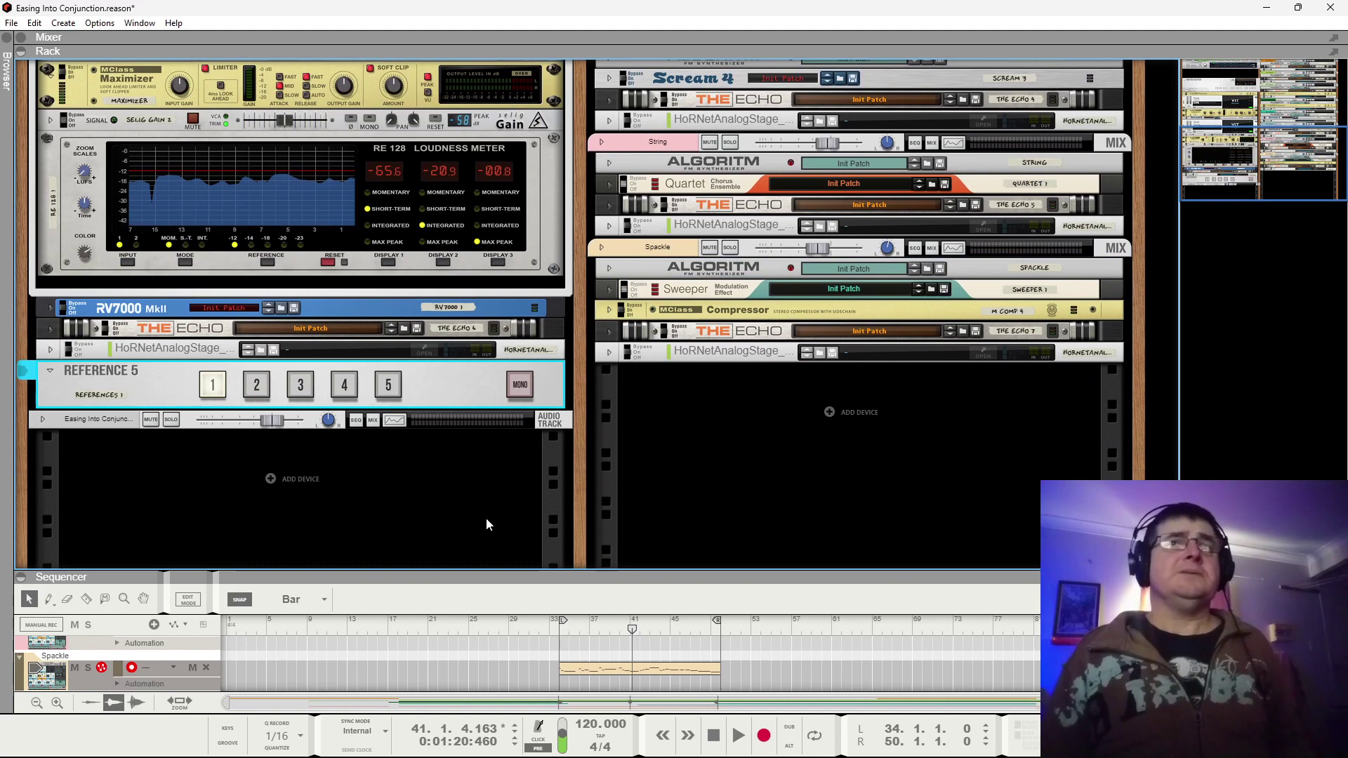
key("space")
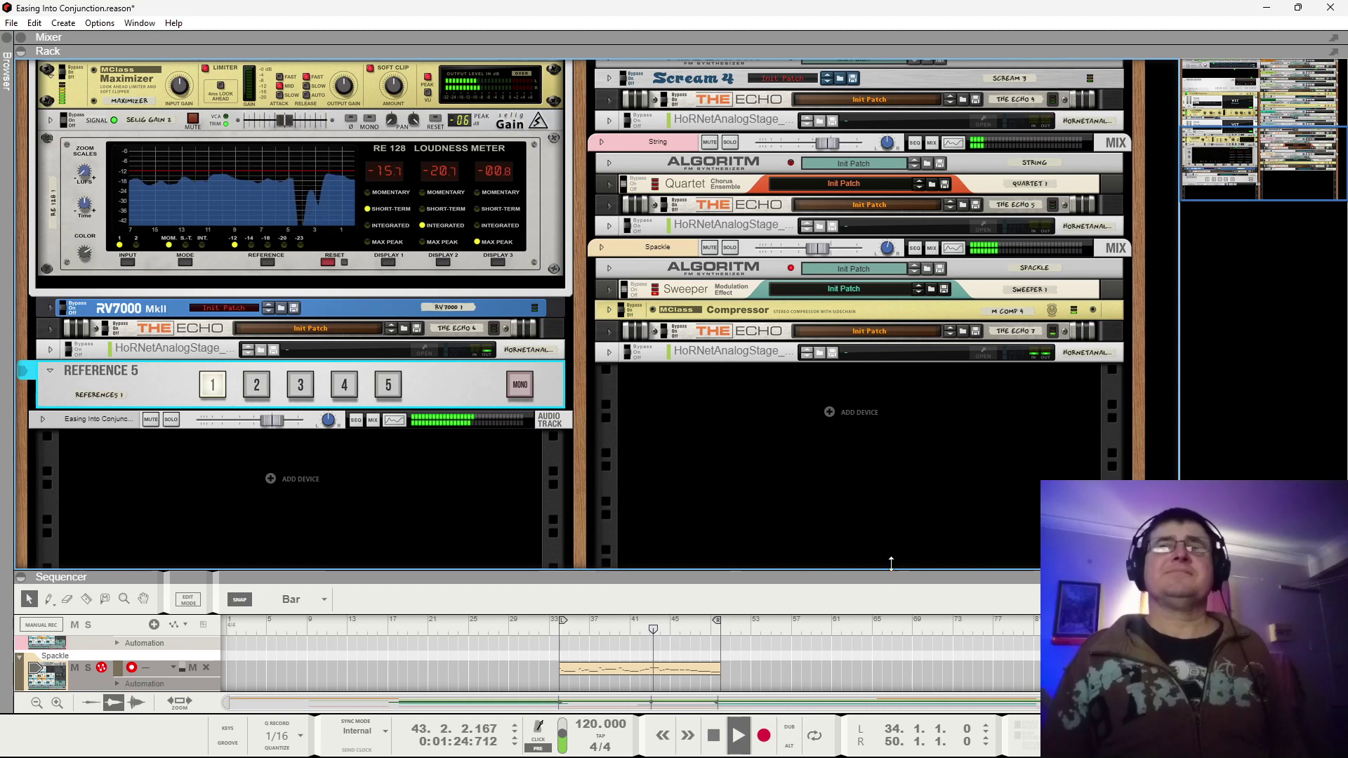
left_click_drag(878, 573, 843, 436)
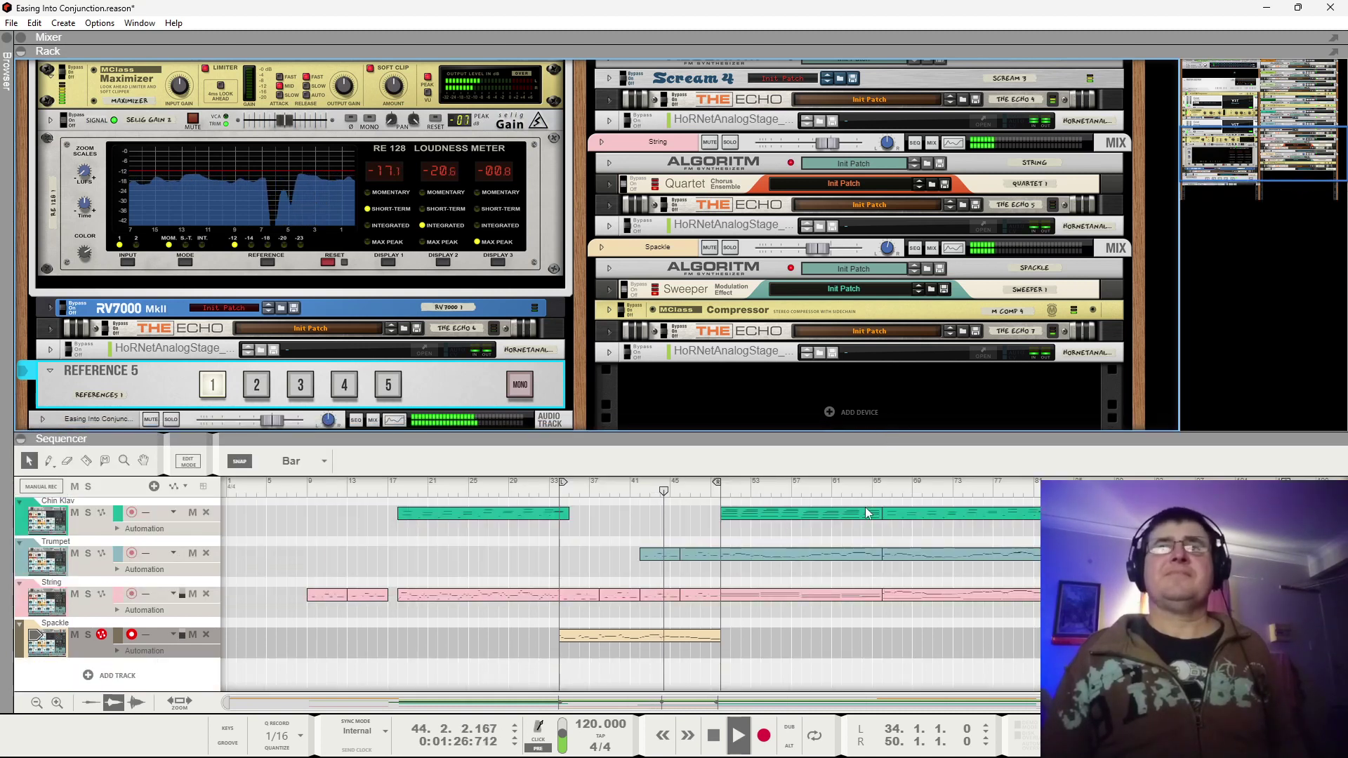
left_click(883, 488)
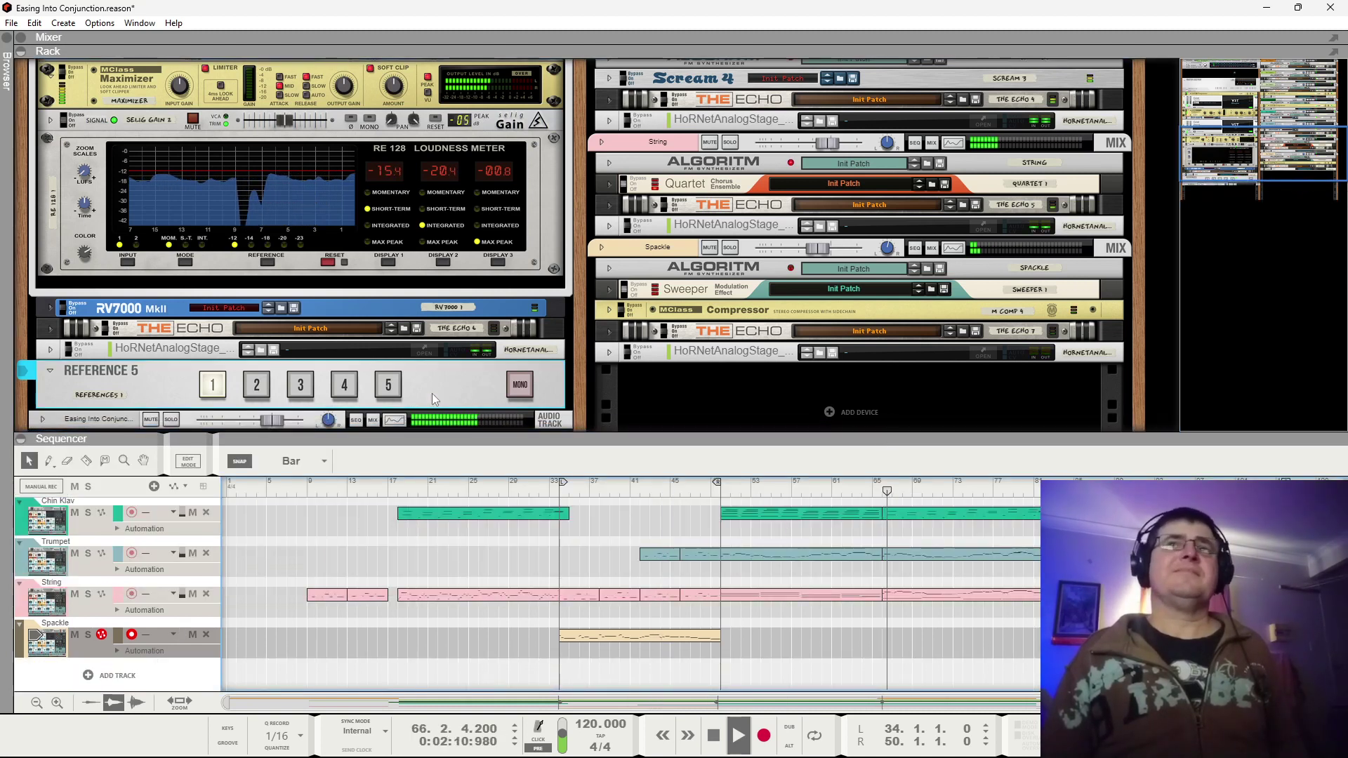
Switch Reference 5 between inputs 2 and 1 during playback to compare them, ending on input 2, and stop playback.
left_click(257, 388)
left_click(257, 389)
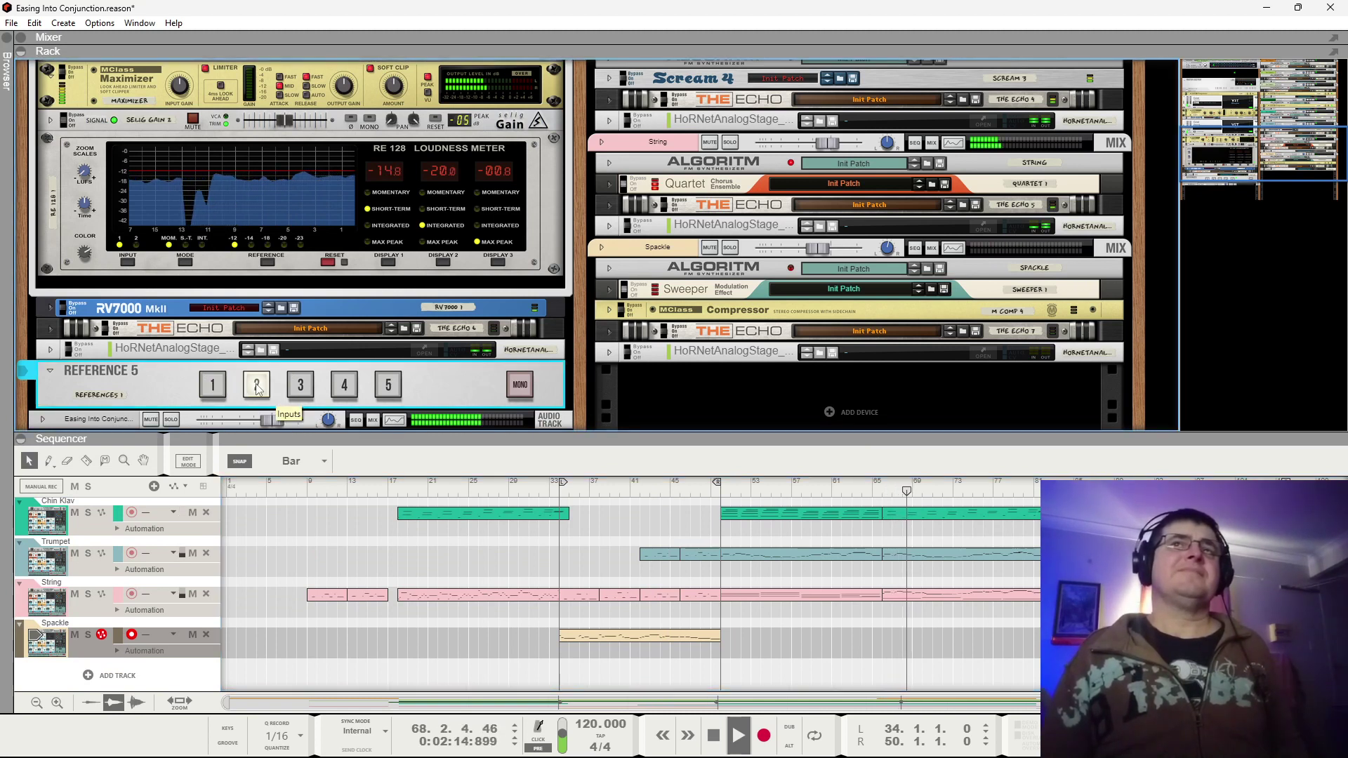
left_click(213, 386)
left_click(258, 388)
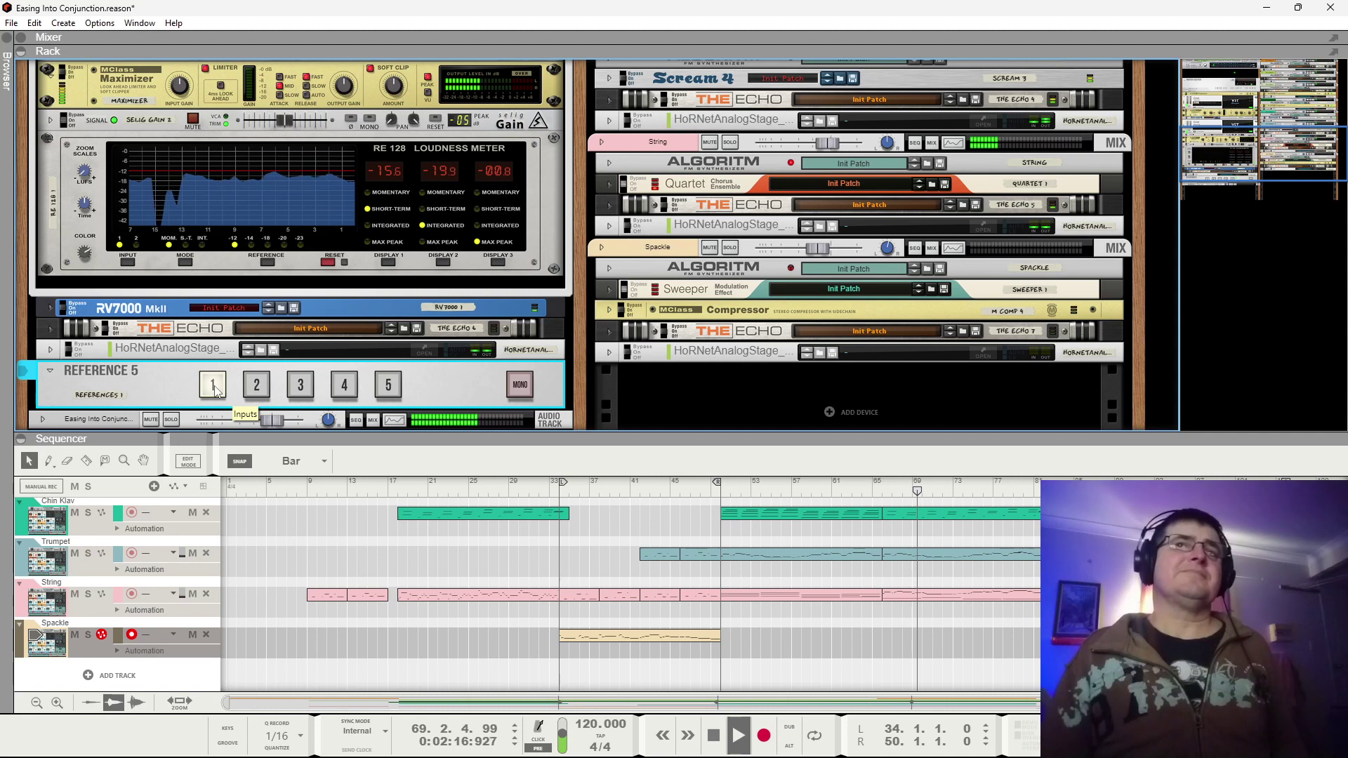
left_click(259, 390)
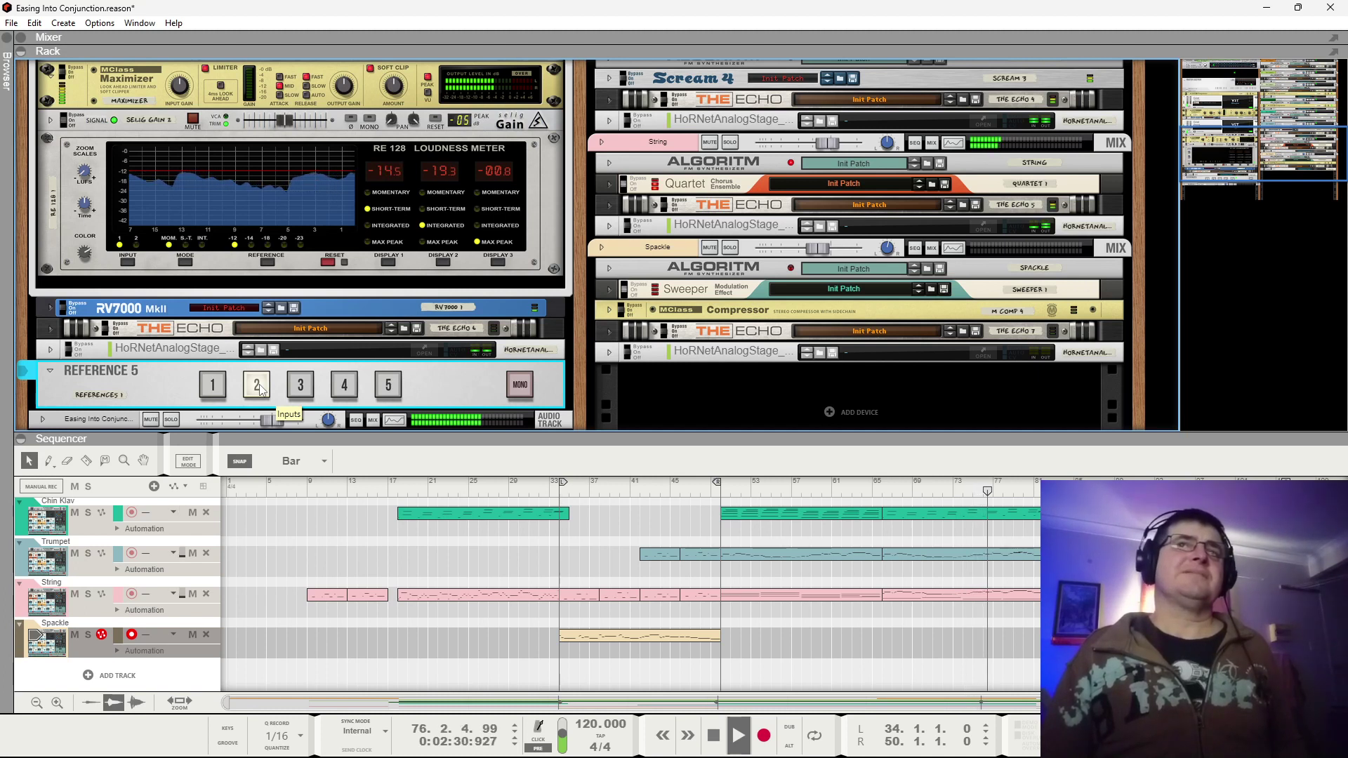
key("space")
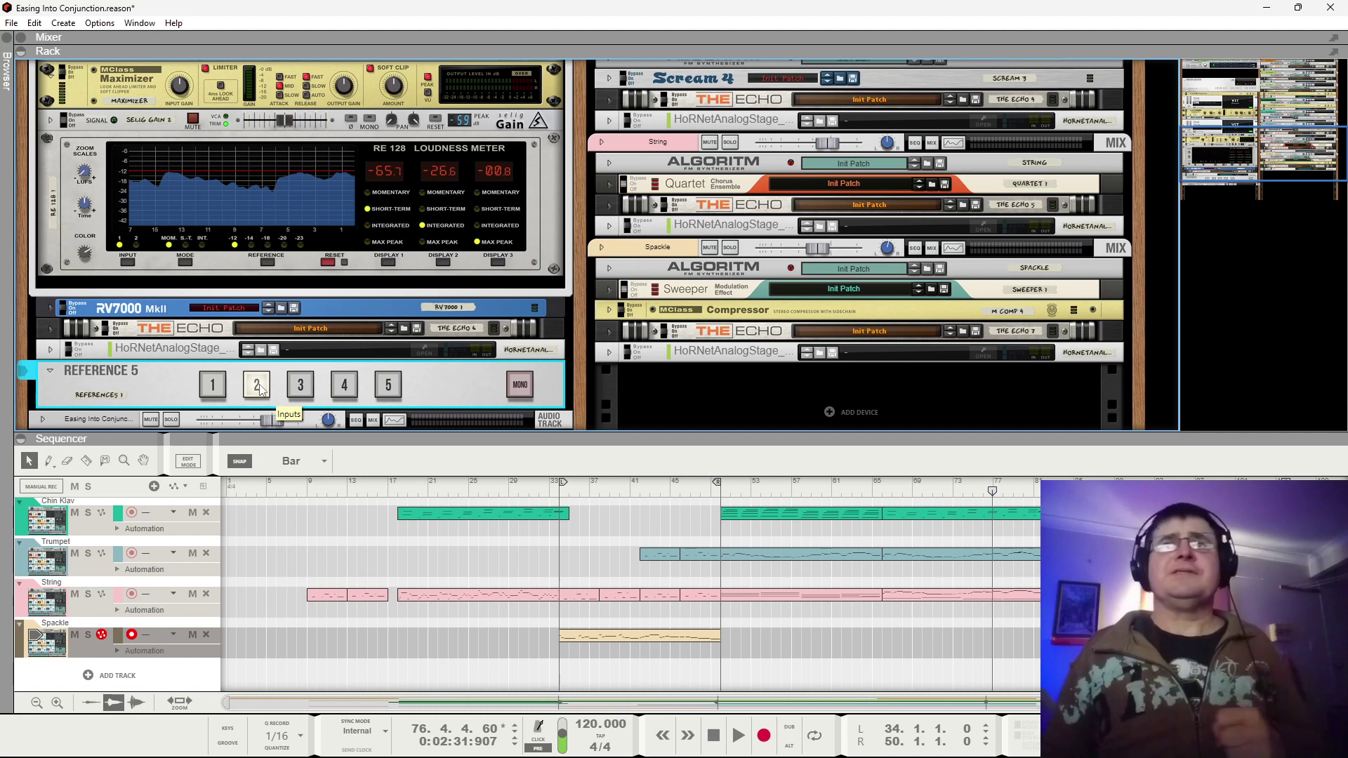
scroll(699, 277, "up", 10)
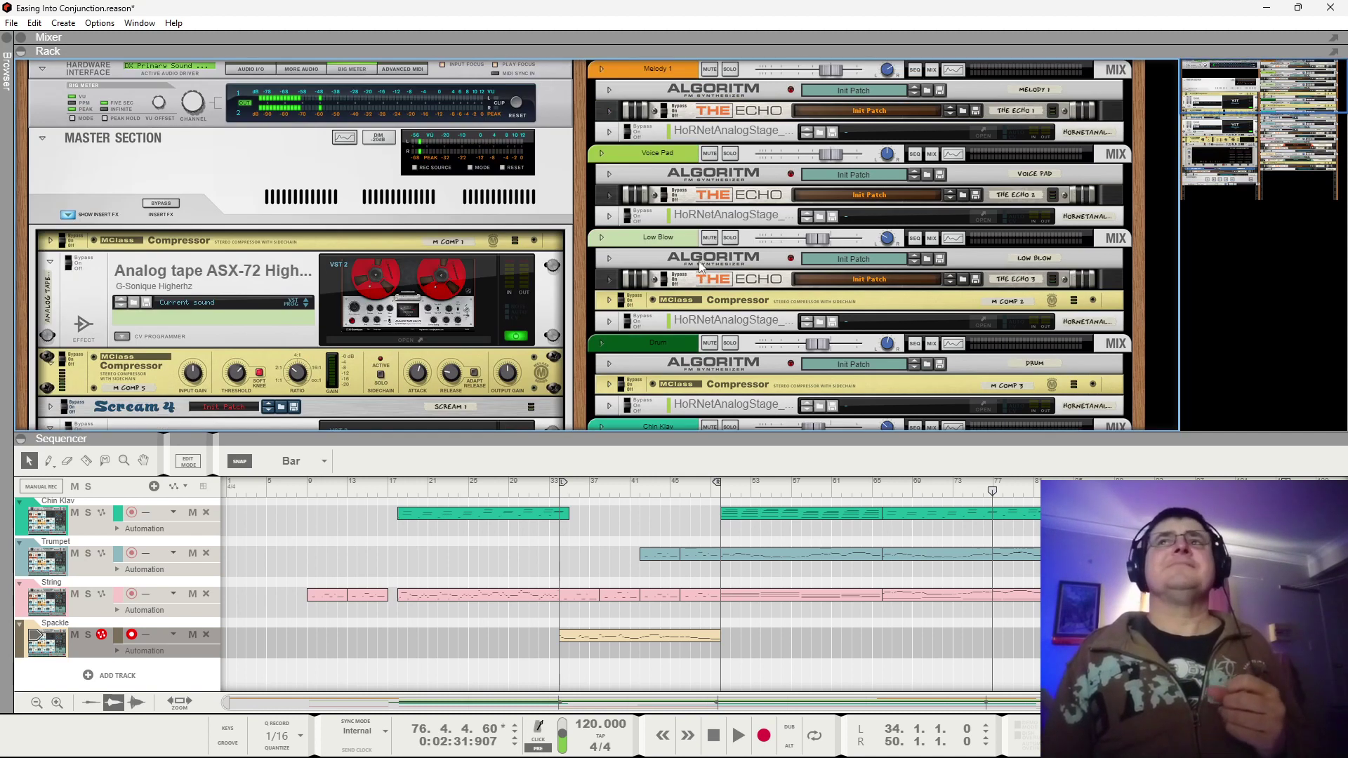